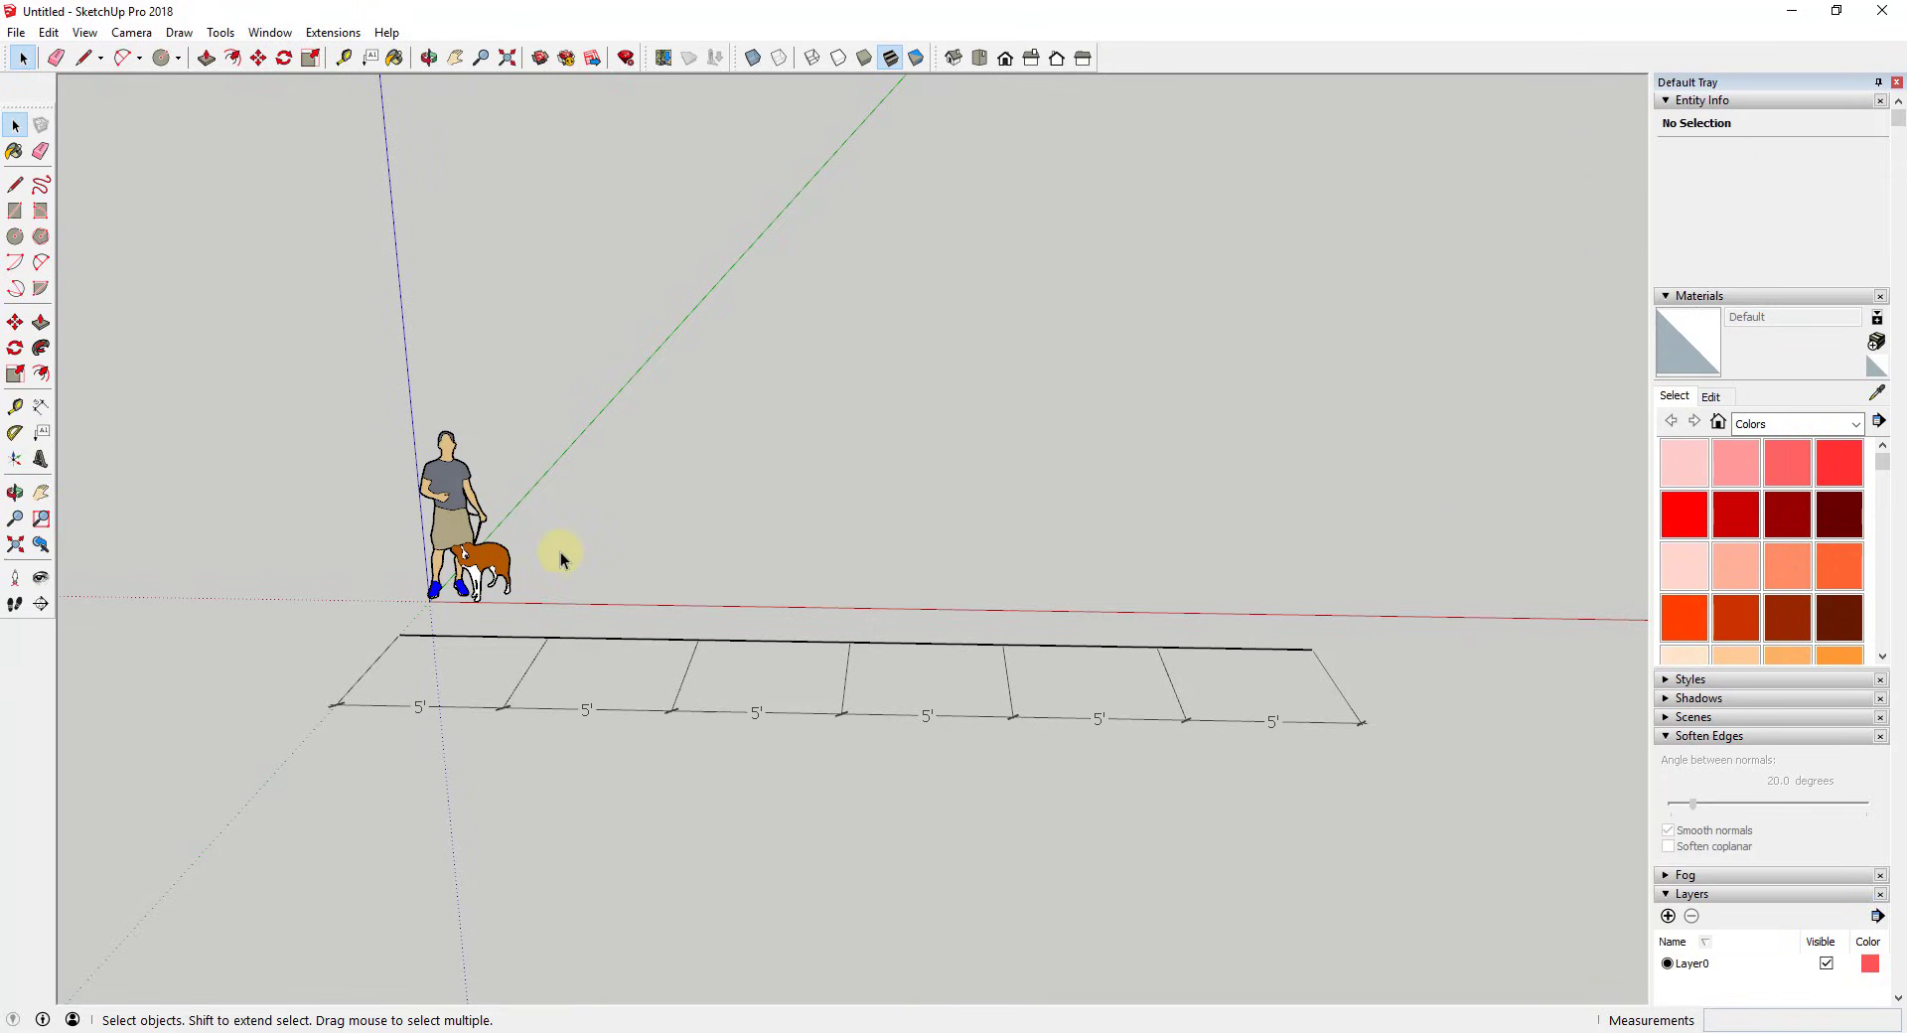
# - Copy the person-and-dog figure along the green axis using Move with Ctrl
pyautogui.scroll(-5, 581, 555)
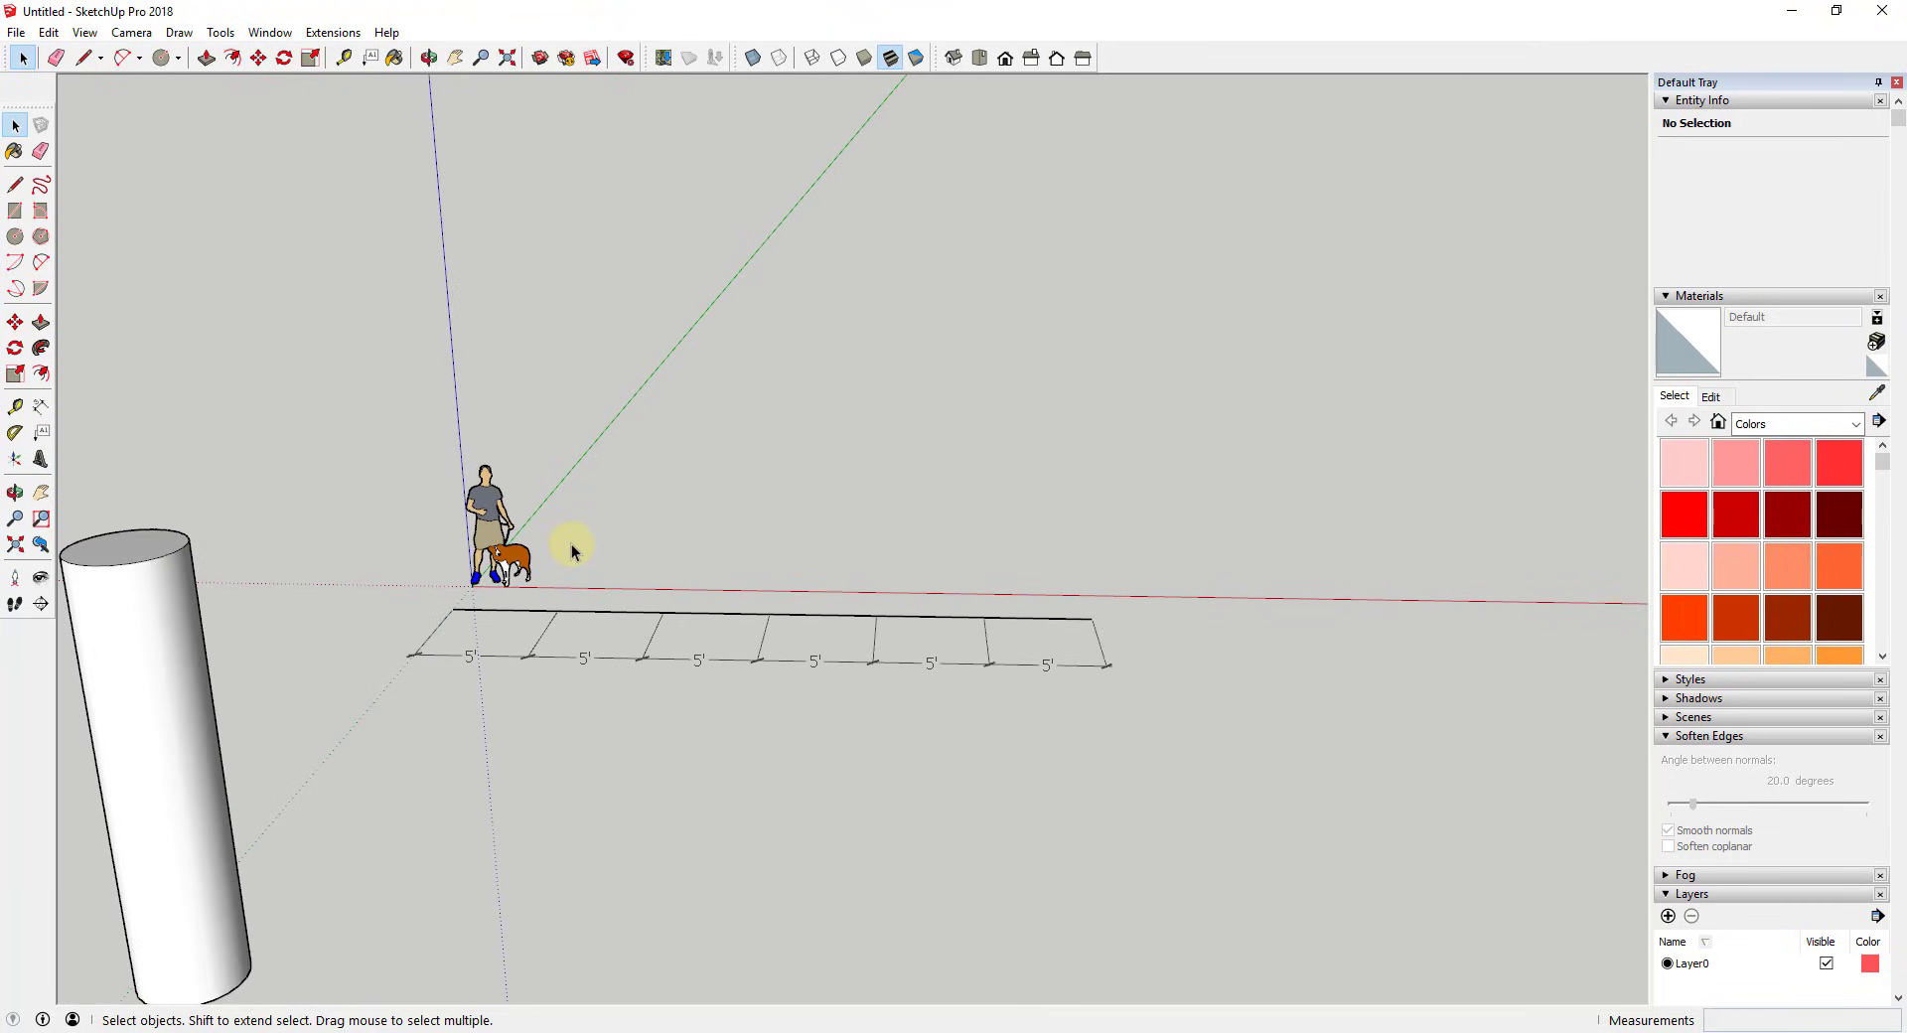
pyautogui.scroll(5, 568, 539)
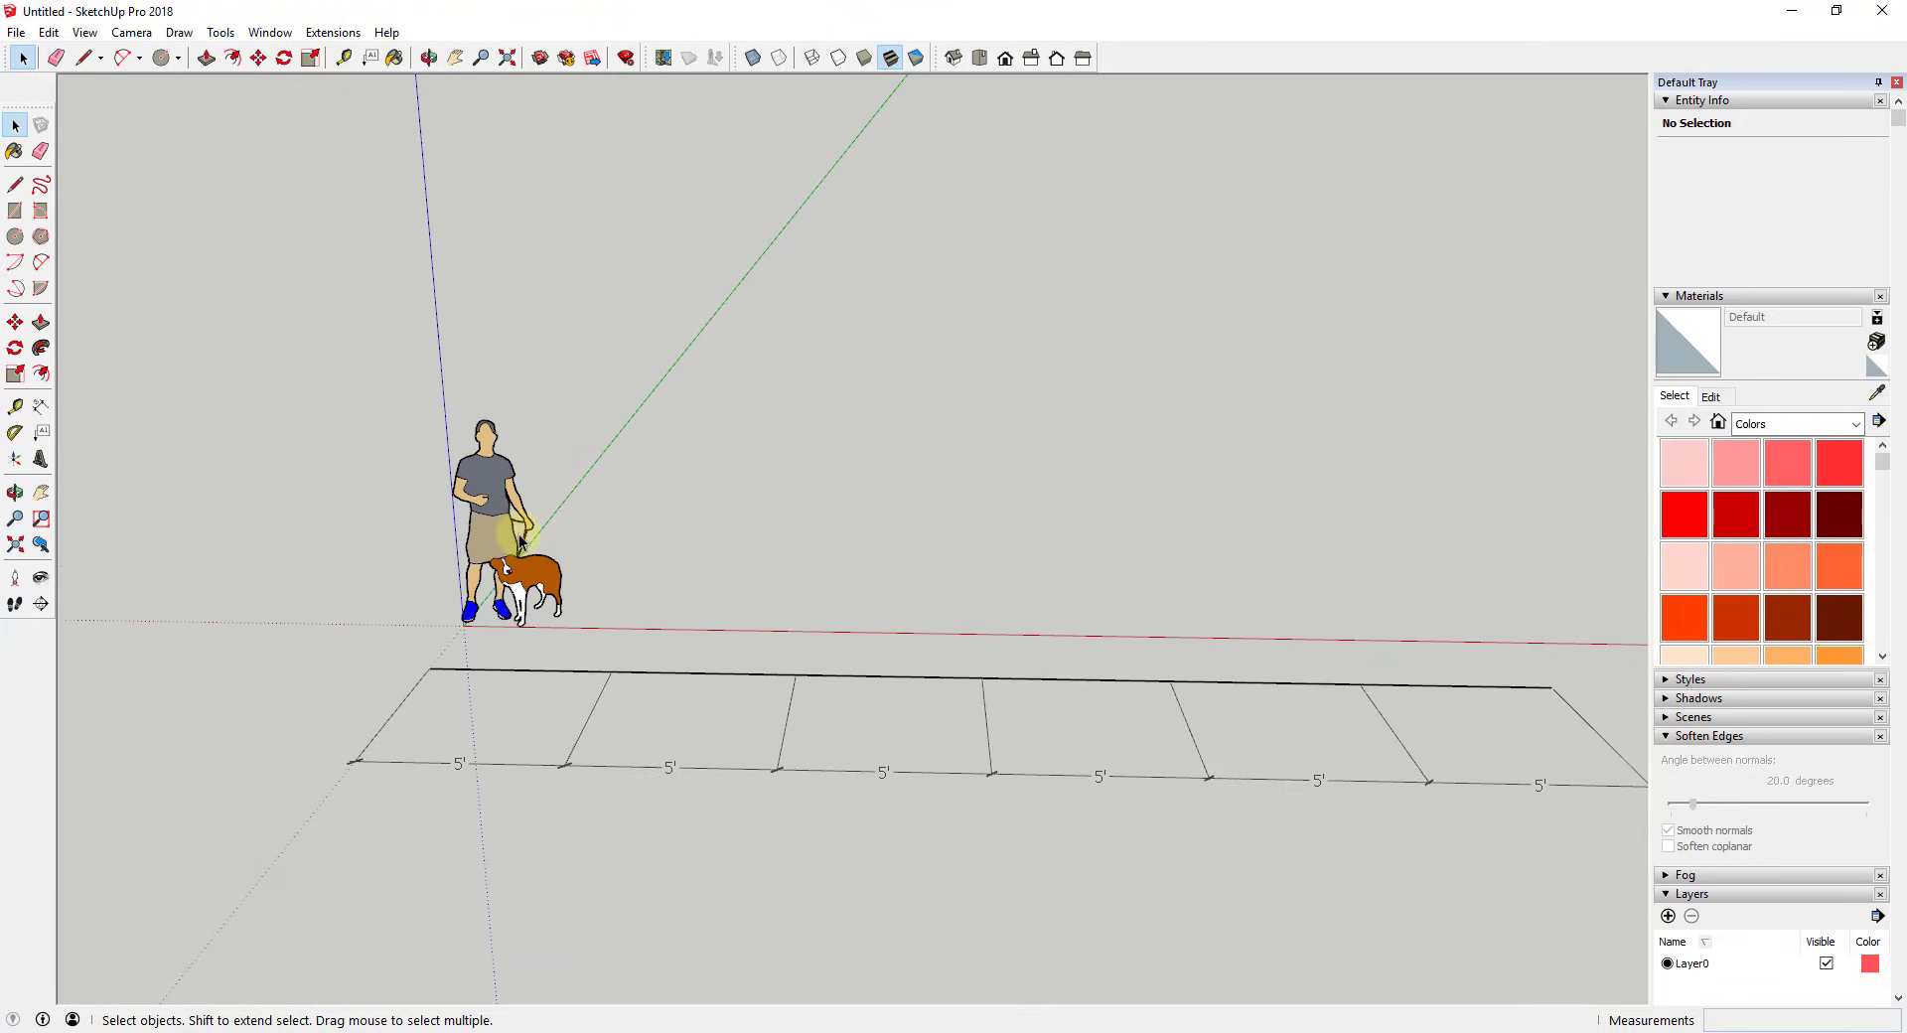
pyautogui.moveTo(787, 553); pyautogui.dragTo(328, 554, button='middle')
pyautogui.click(693, 518)
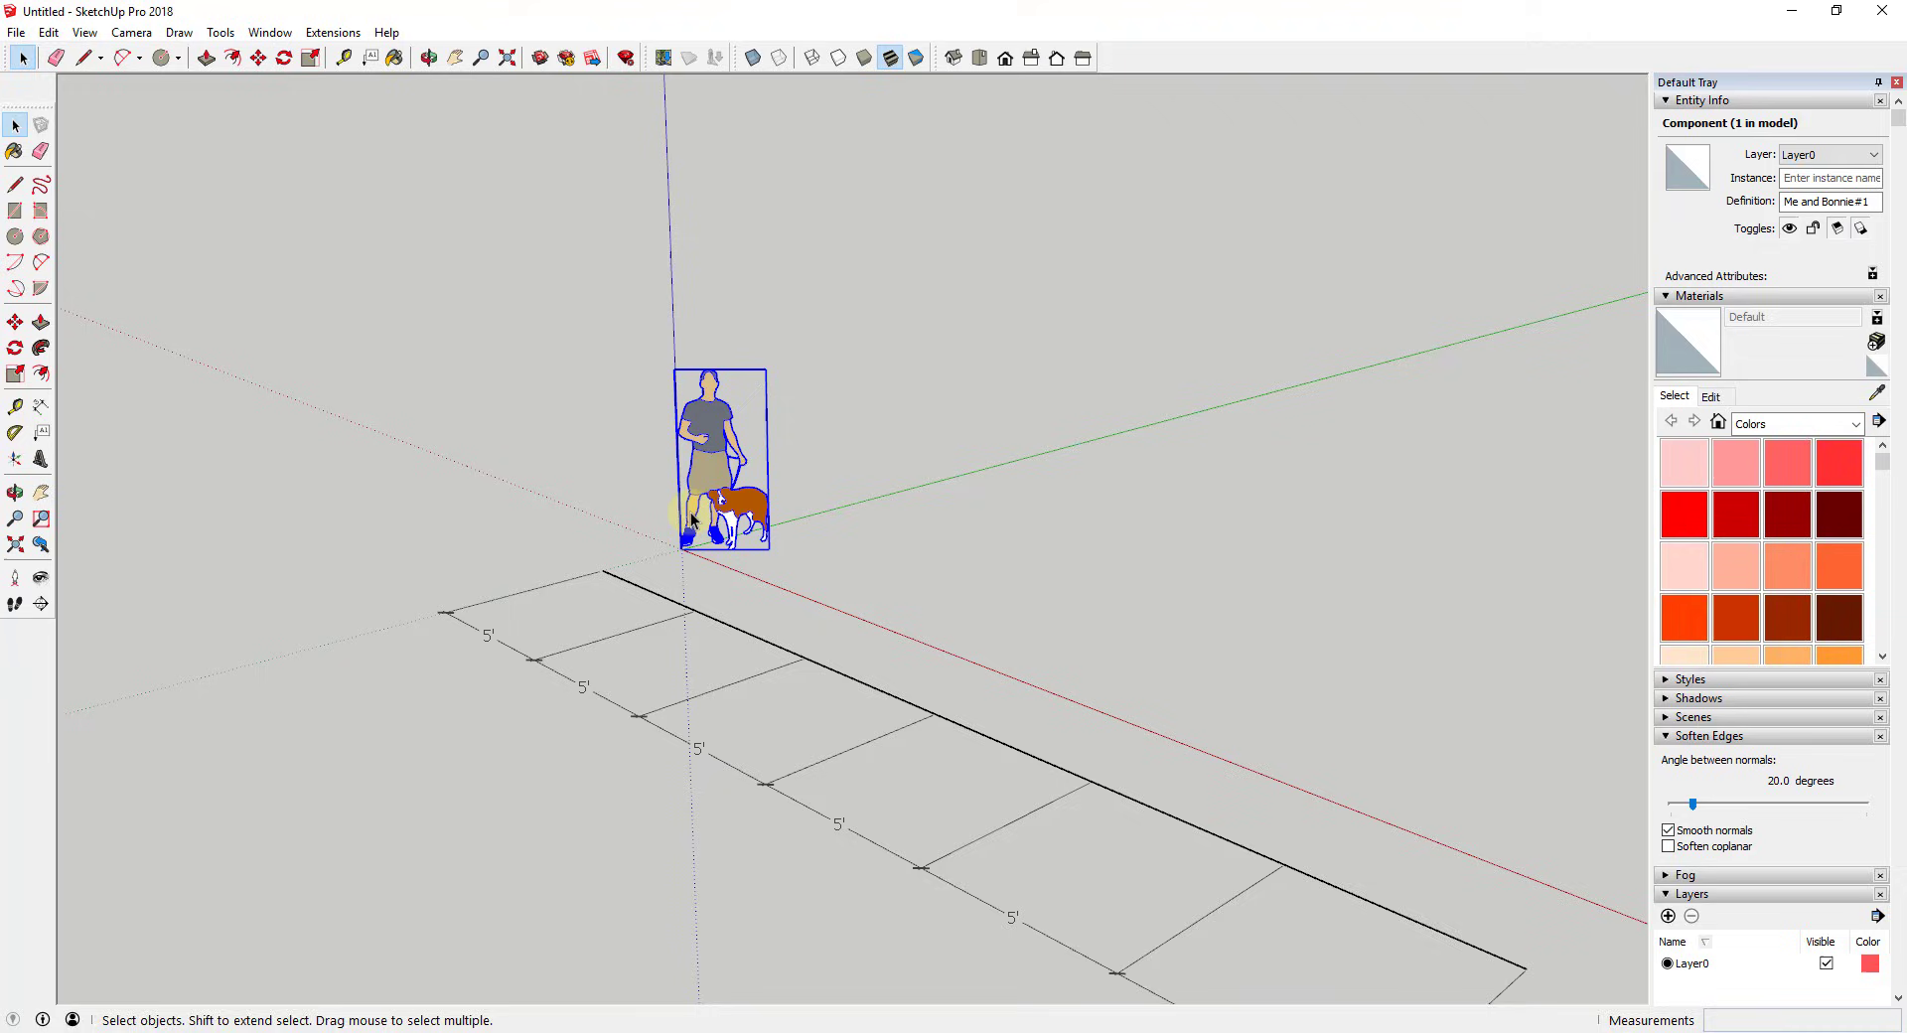
pyautogui.press('m')
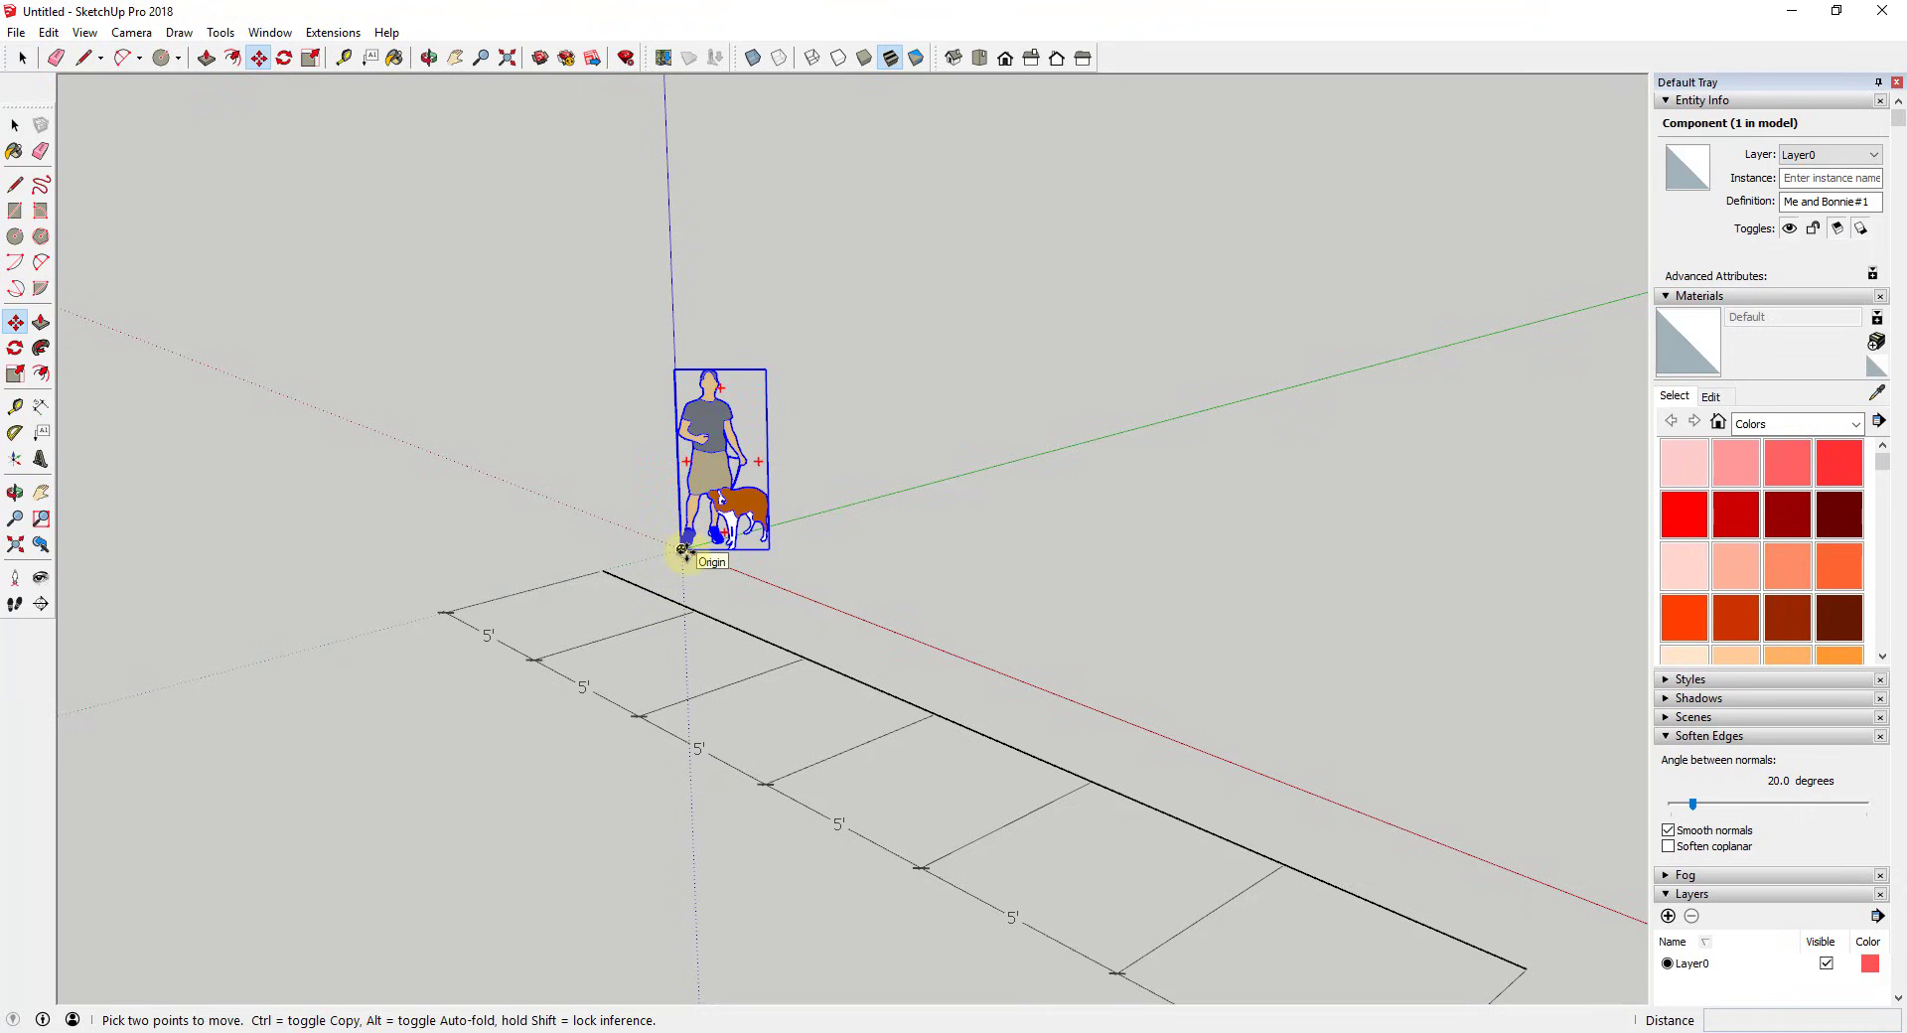
pyautogui.press('space')
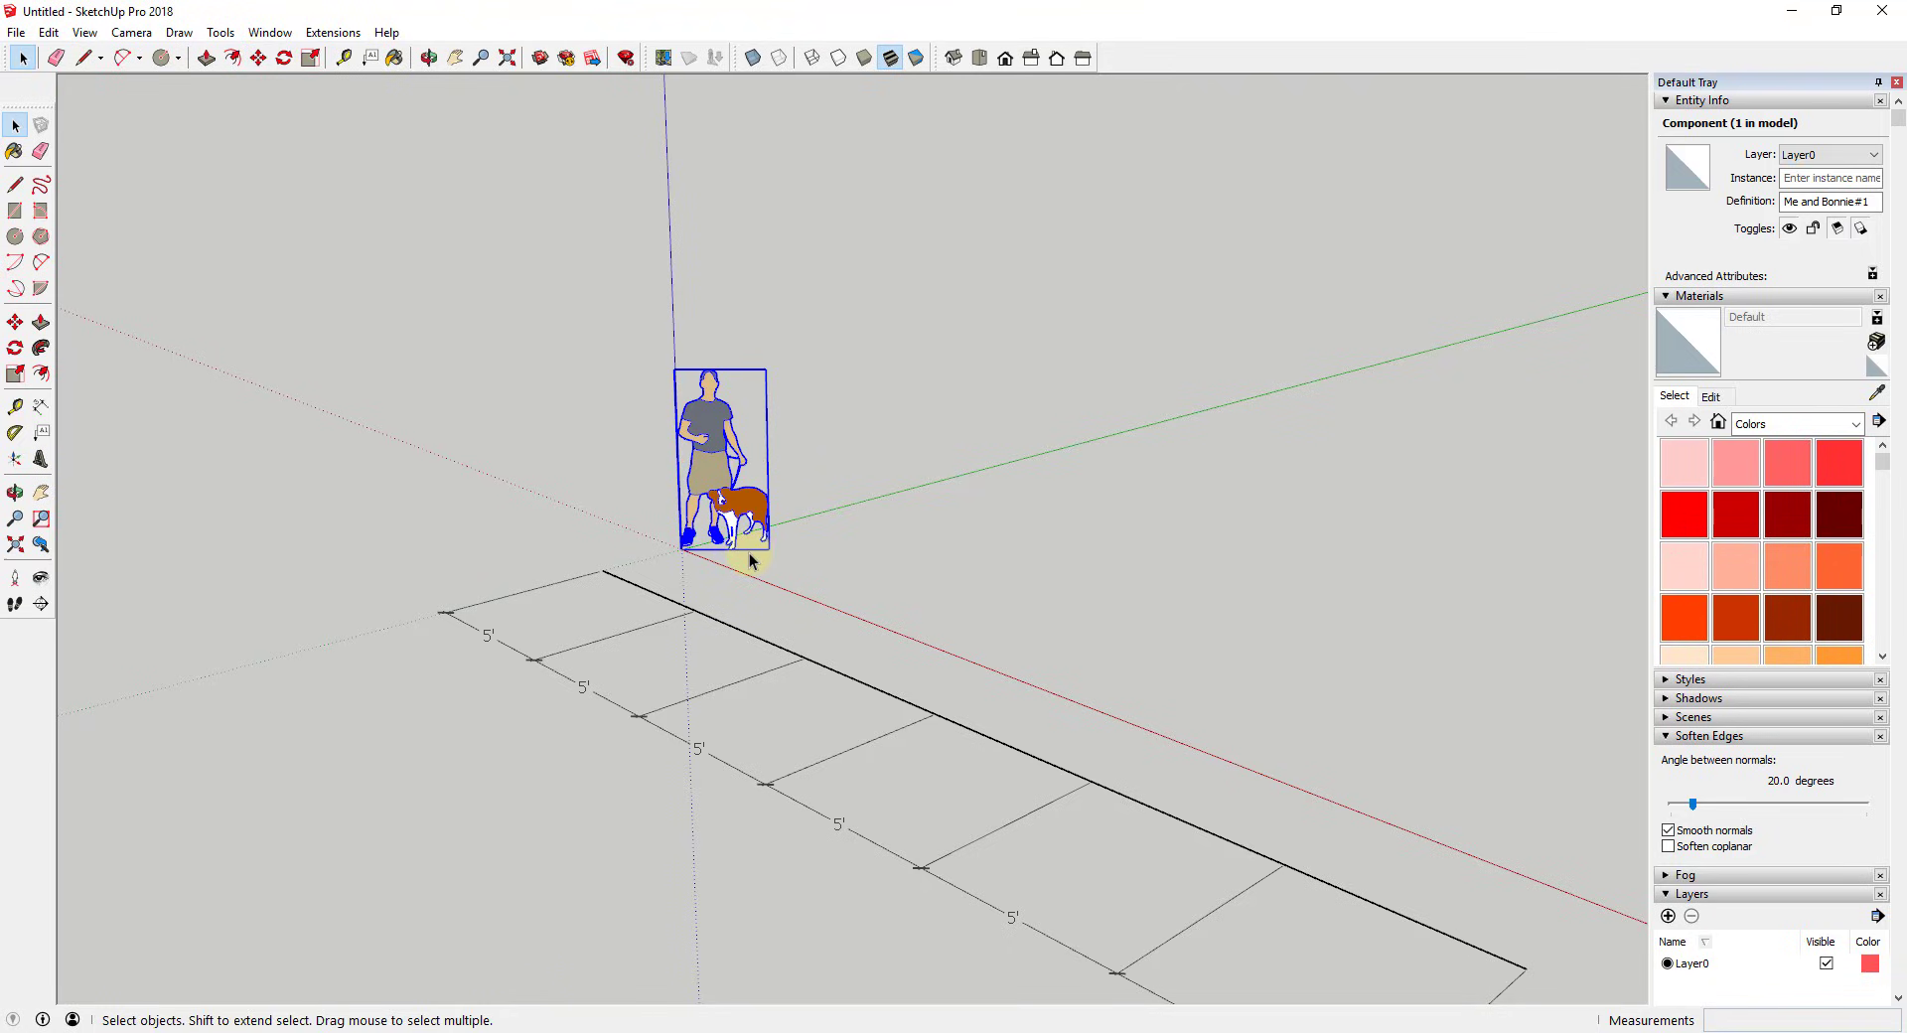
pyautogui.press('m')
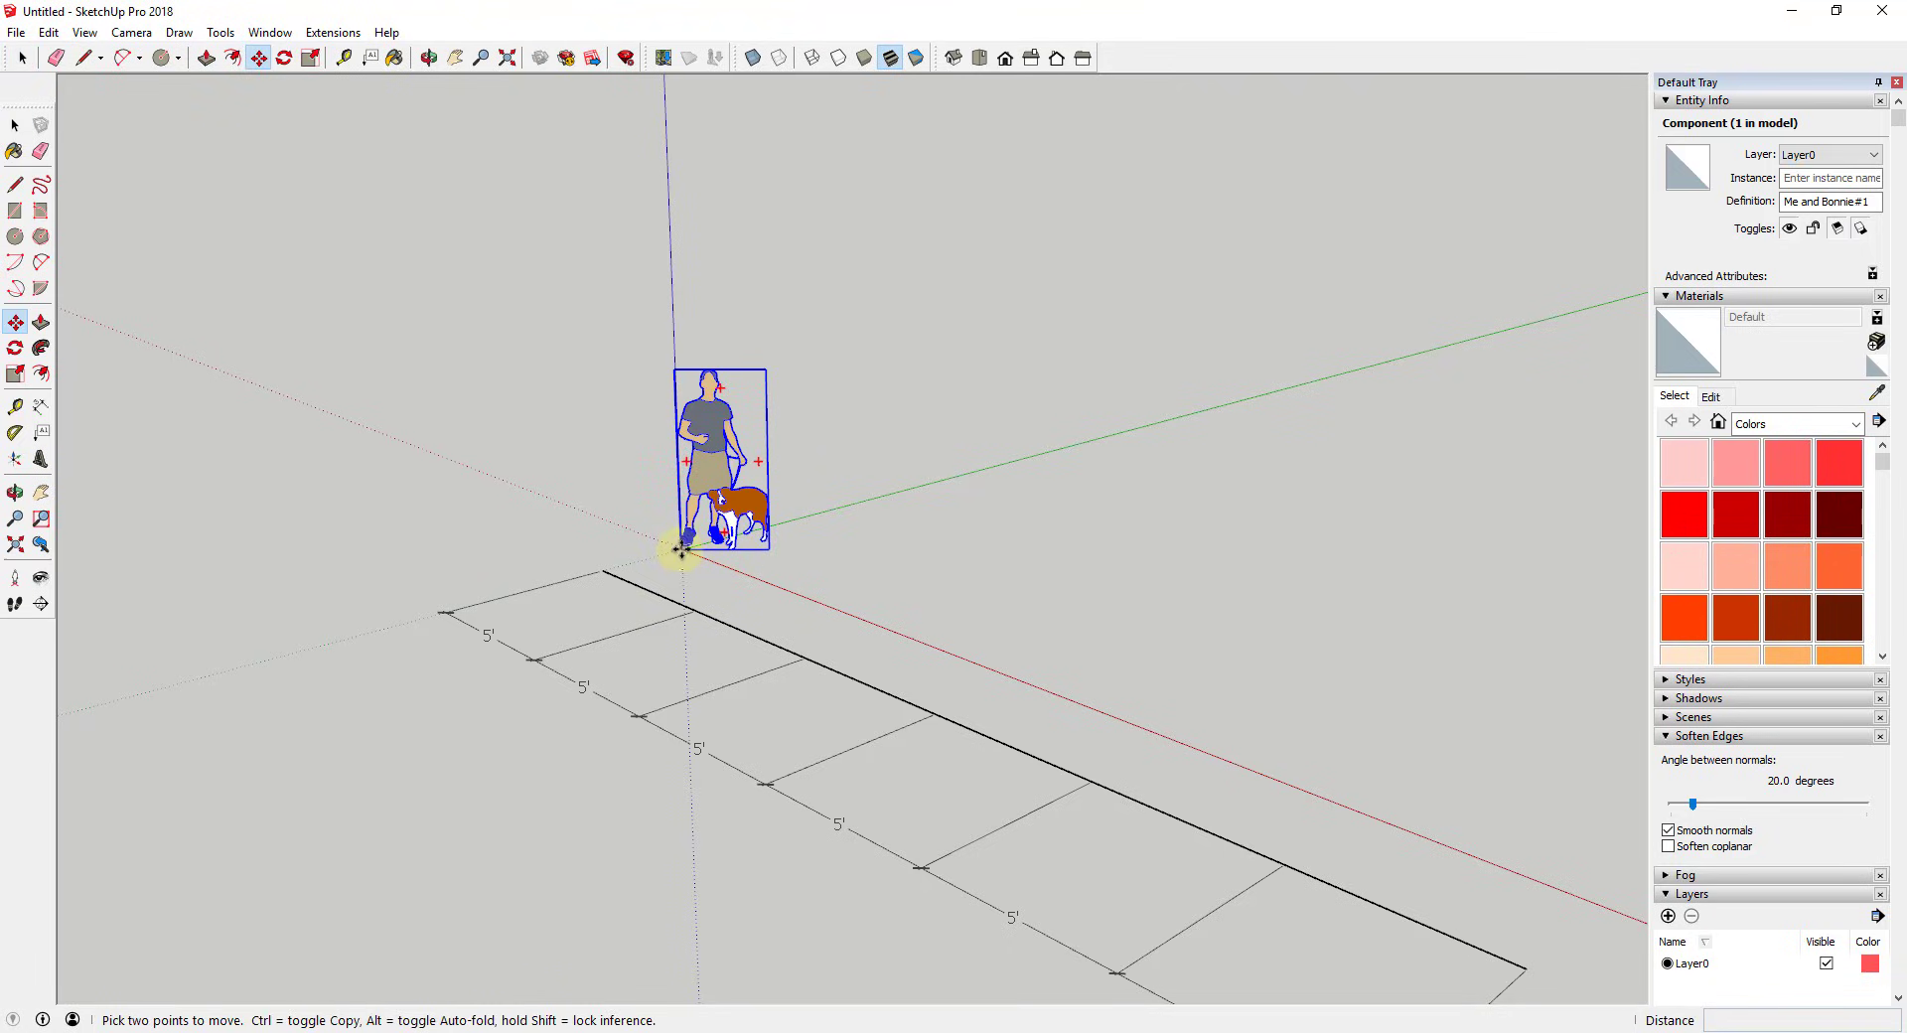
pyautogui.click(682, 549)
pyautogui.press('ctrl')
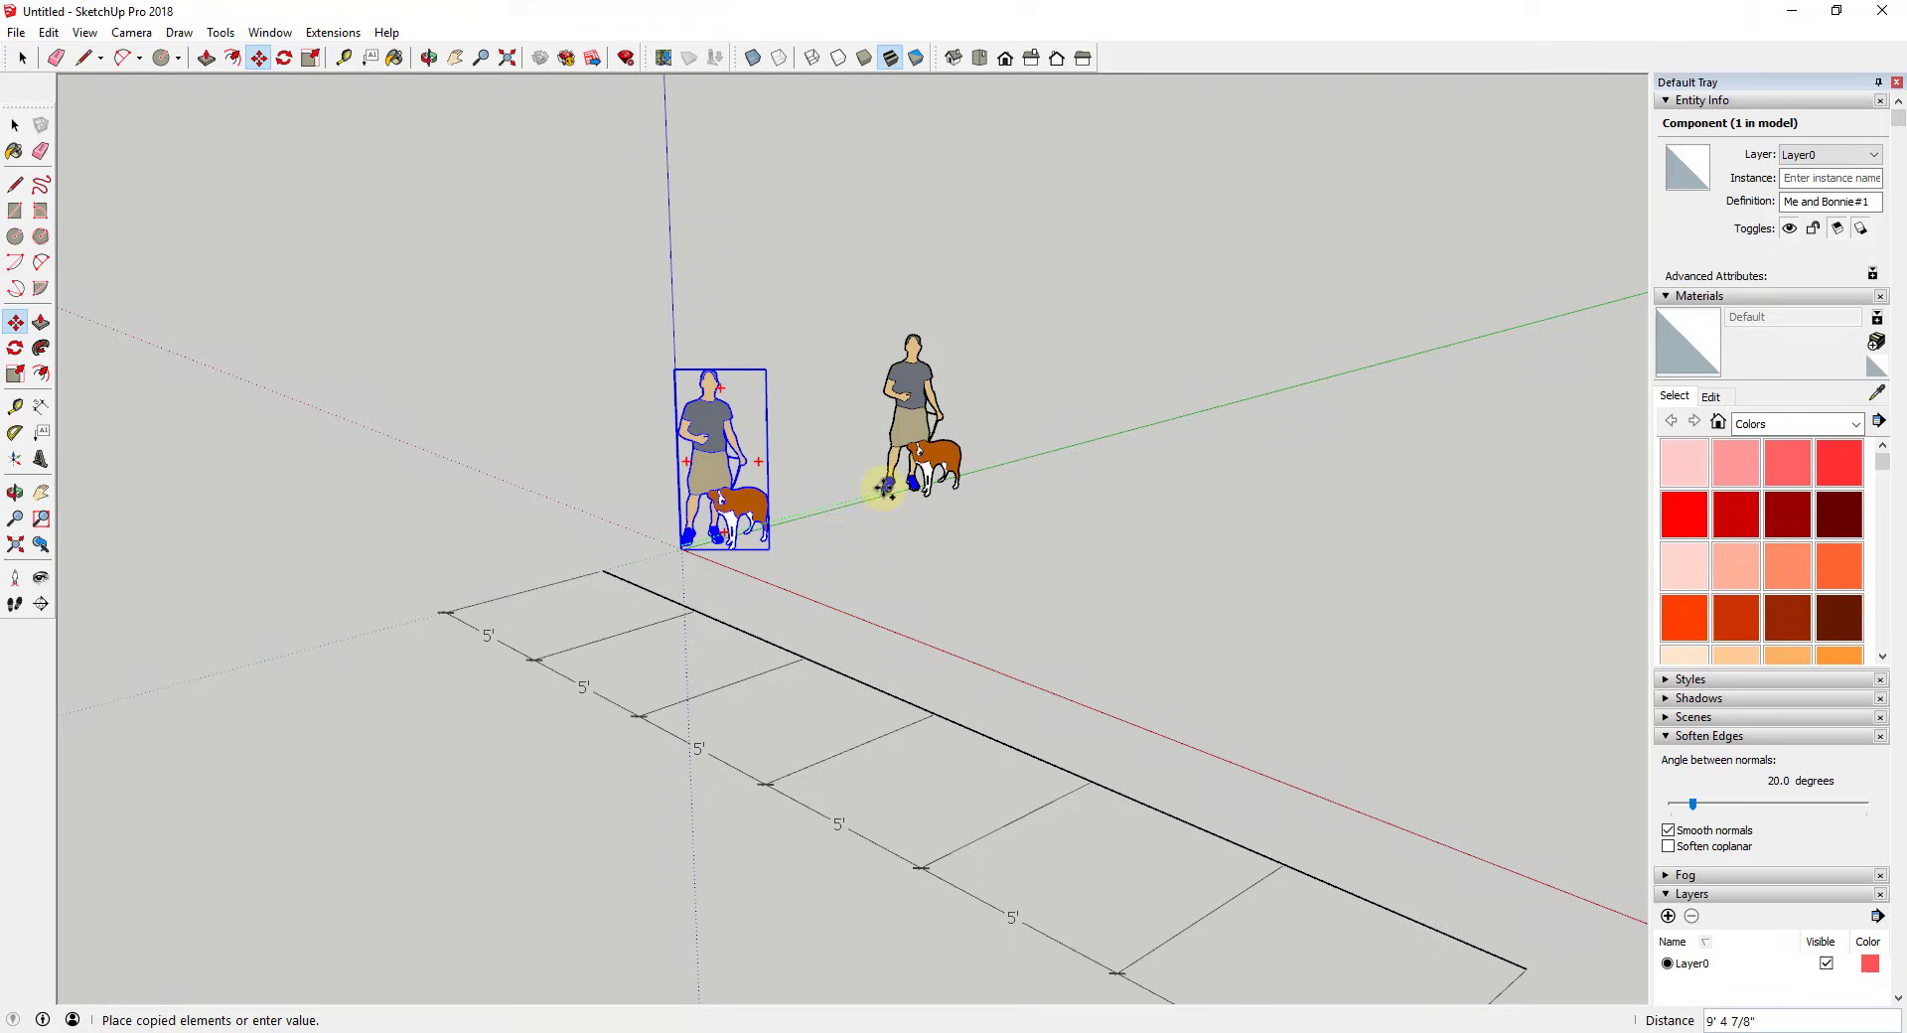
pyautogui.click(896, 486)
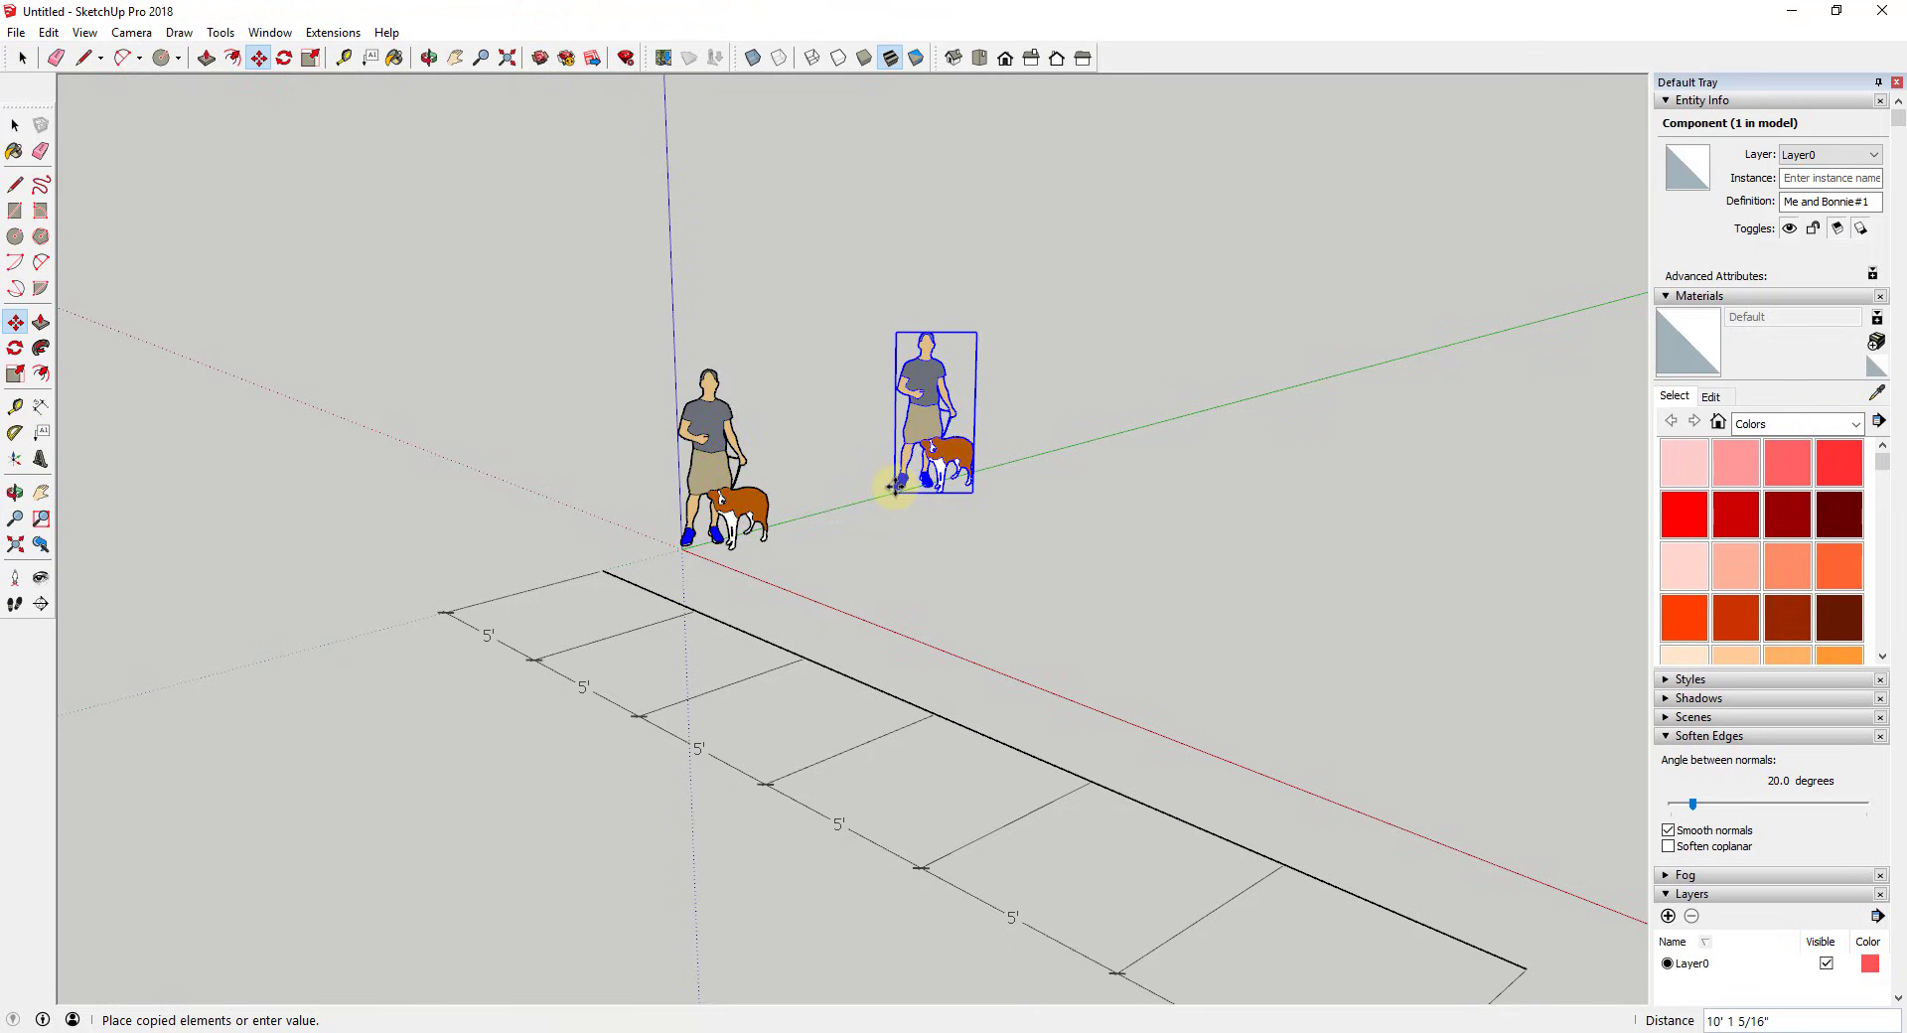
pyautogui.click(894, 486)
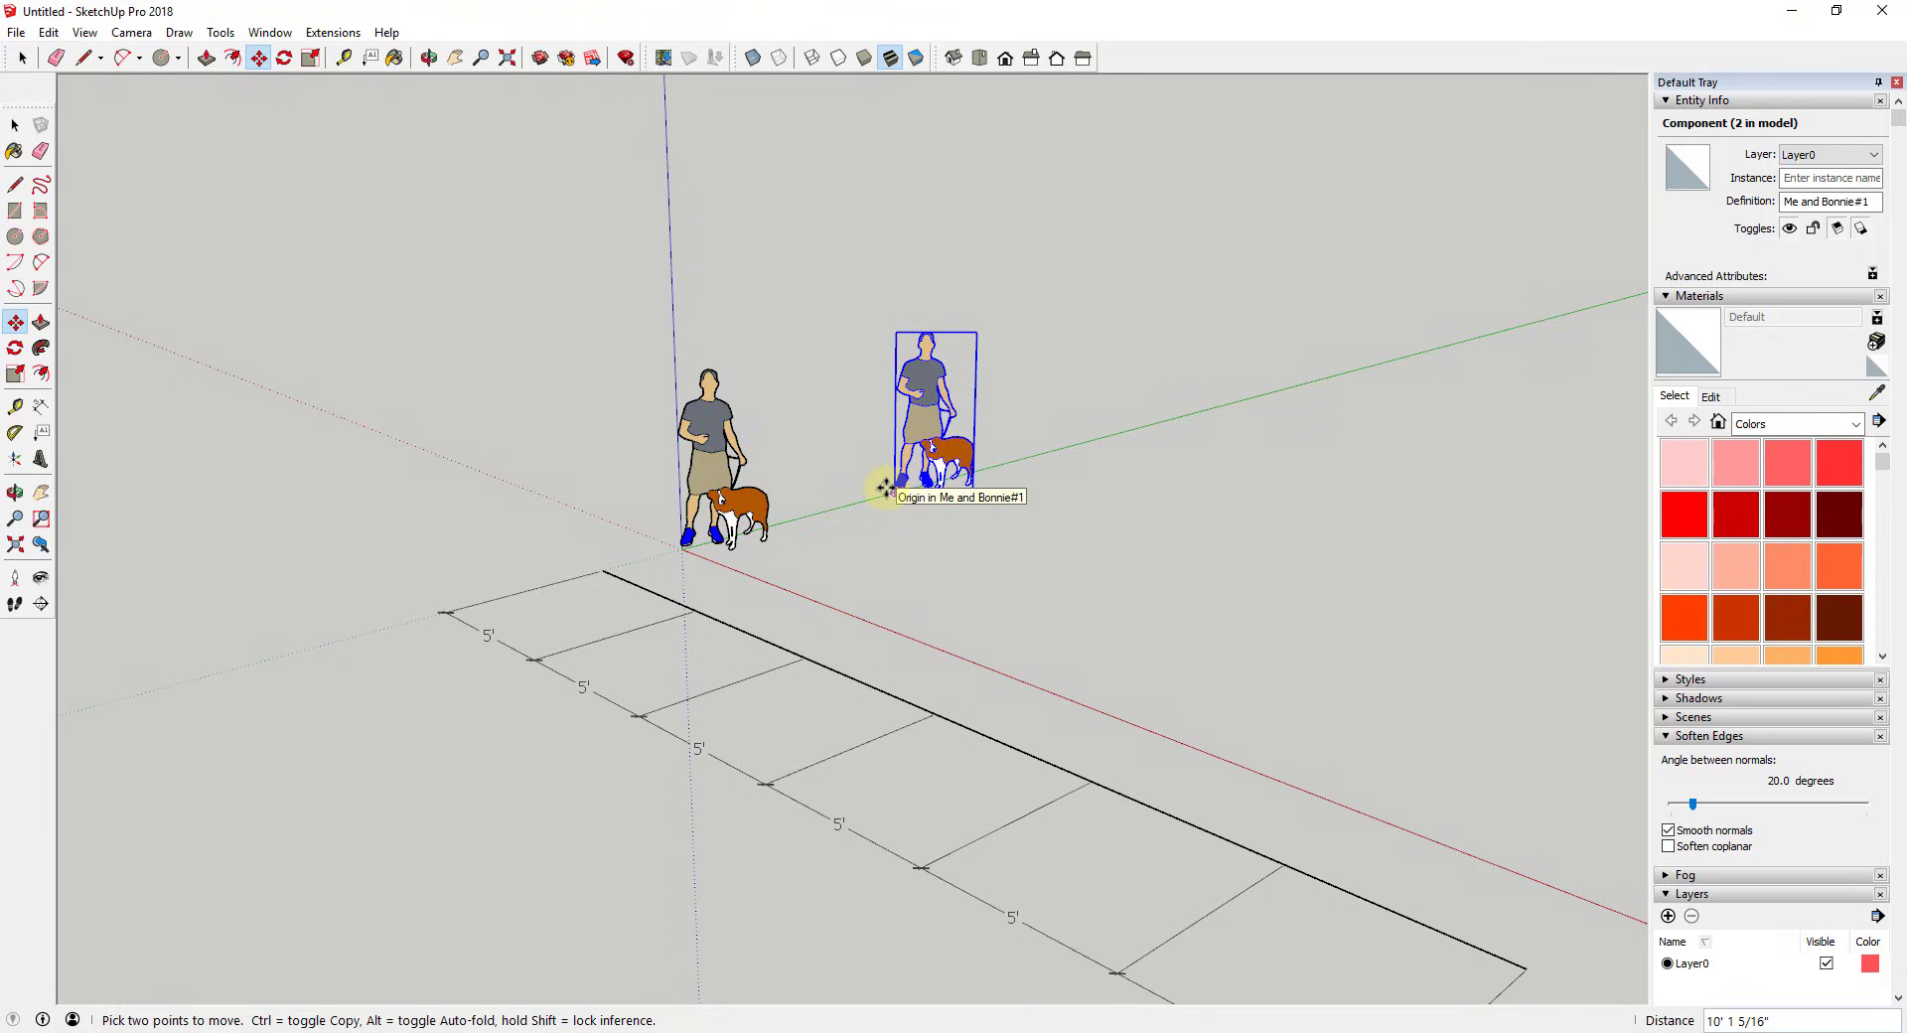
# - Repeat the copy as *5, then *10, and finally *4 evenly spaced copies
pyautogui.press('Return')
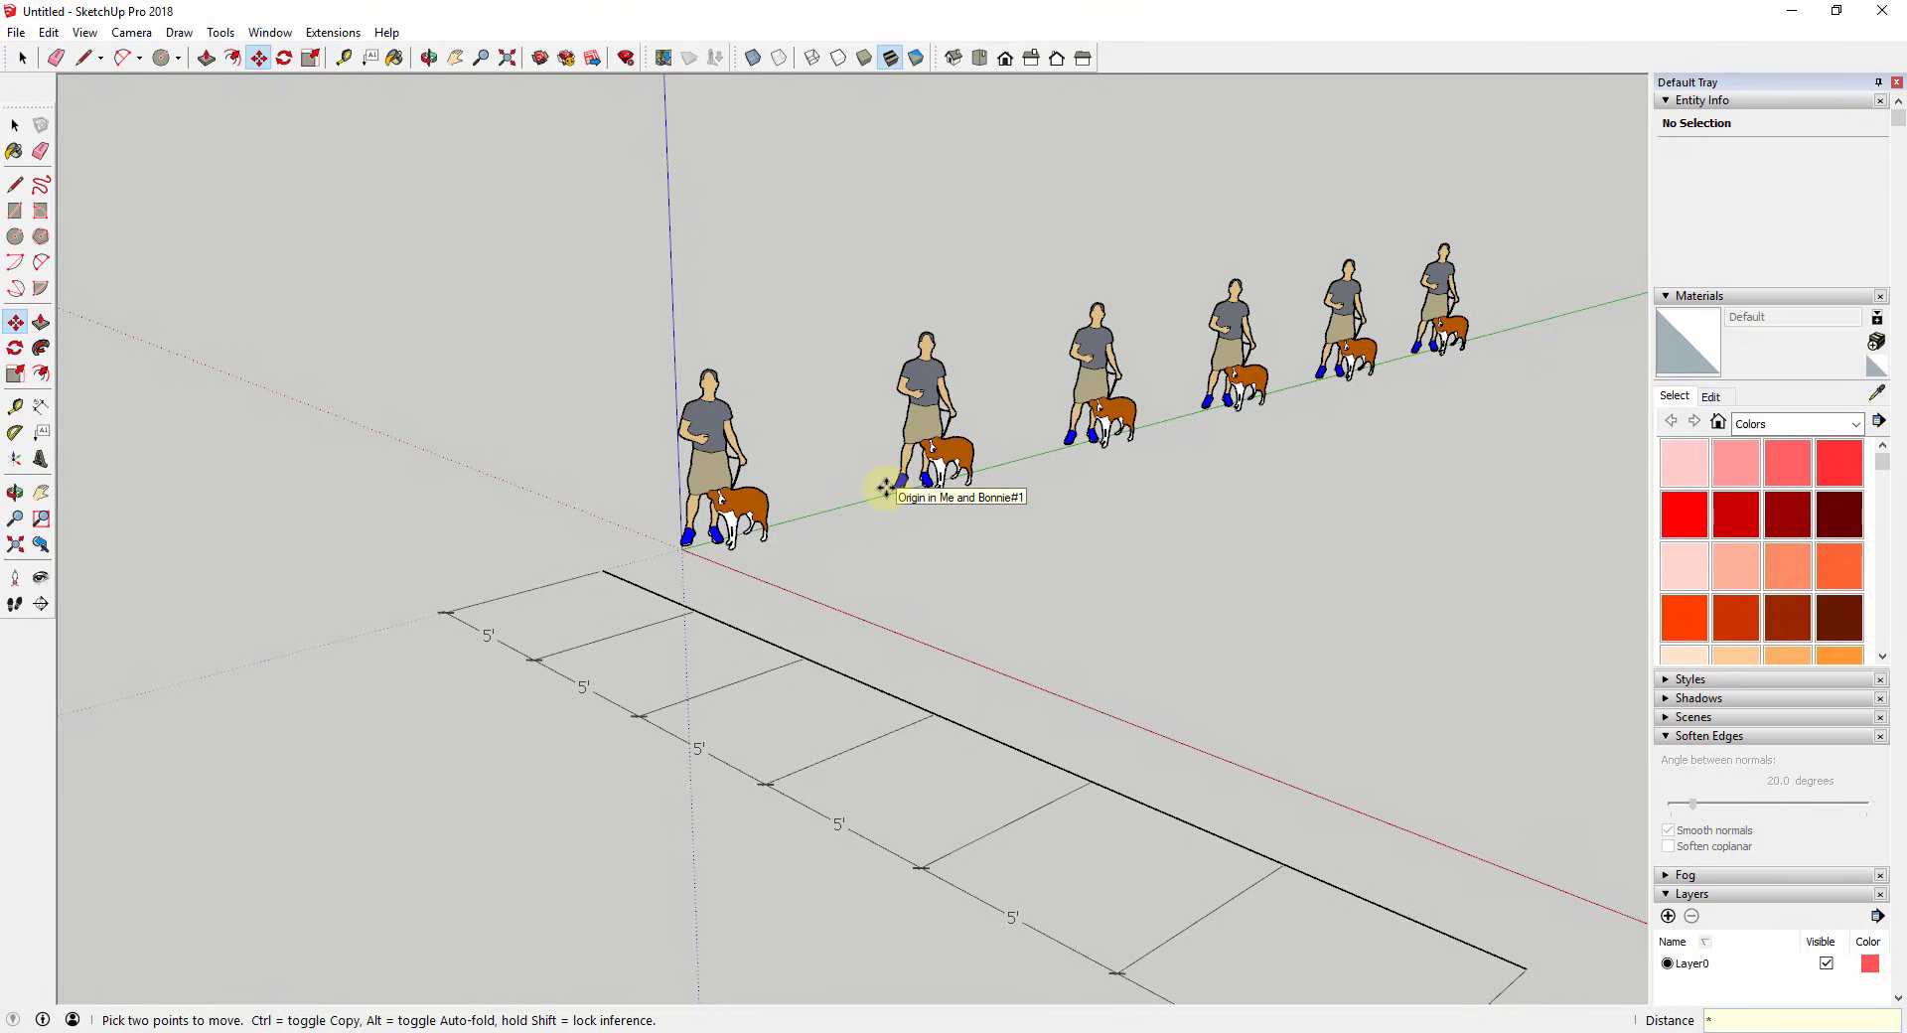
pyautogui.press('Return')
pyautogui.scroll(-8, 884, 486)
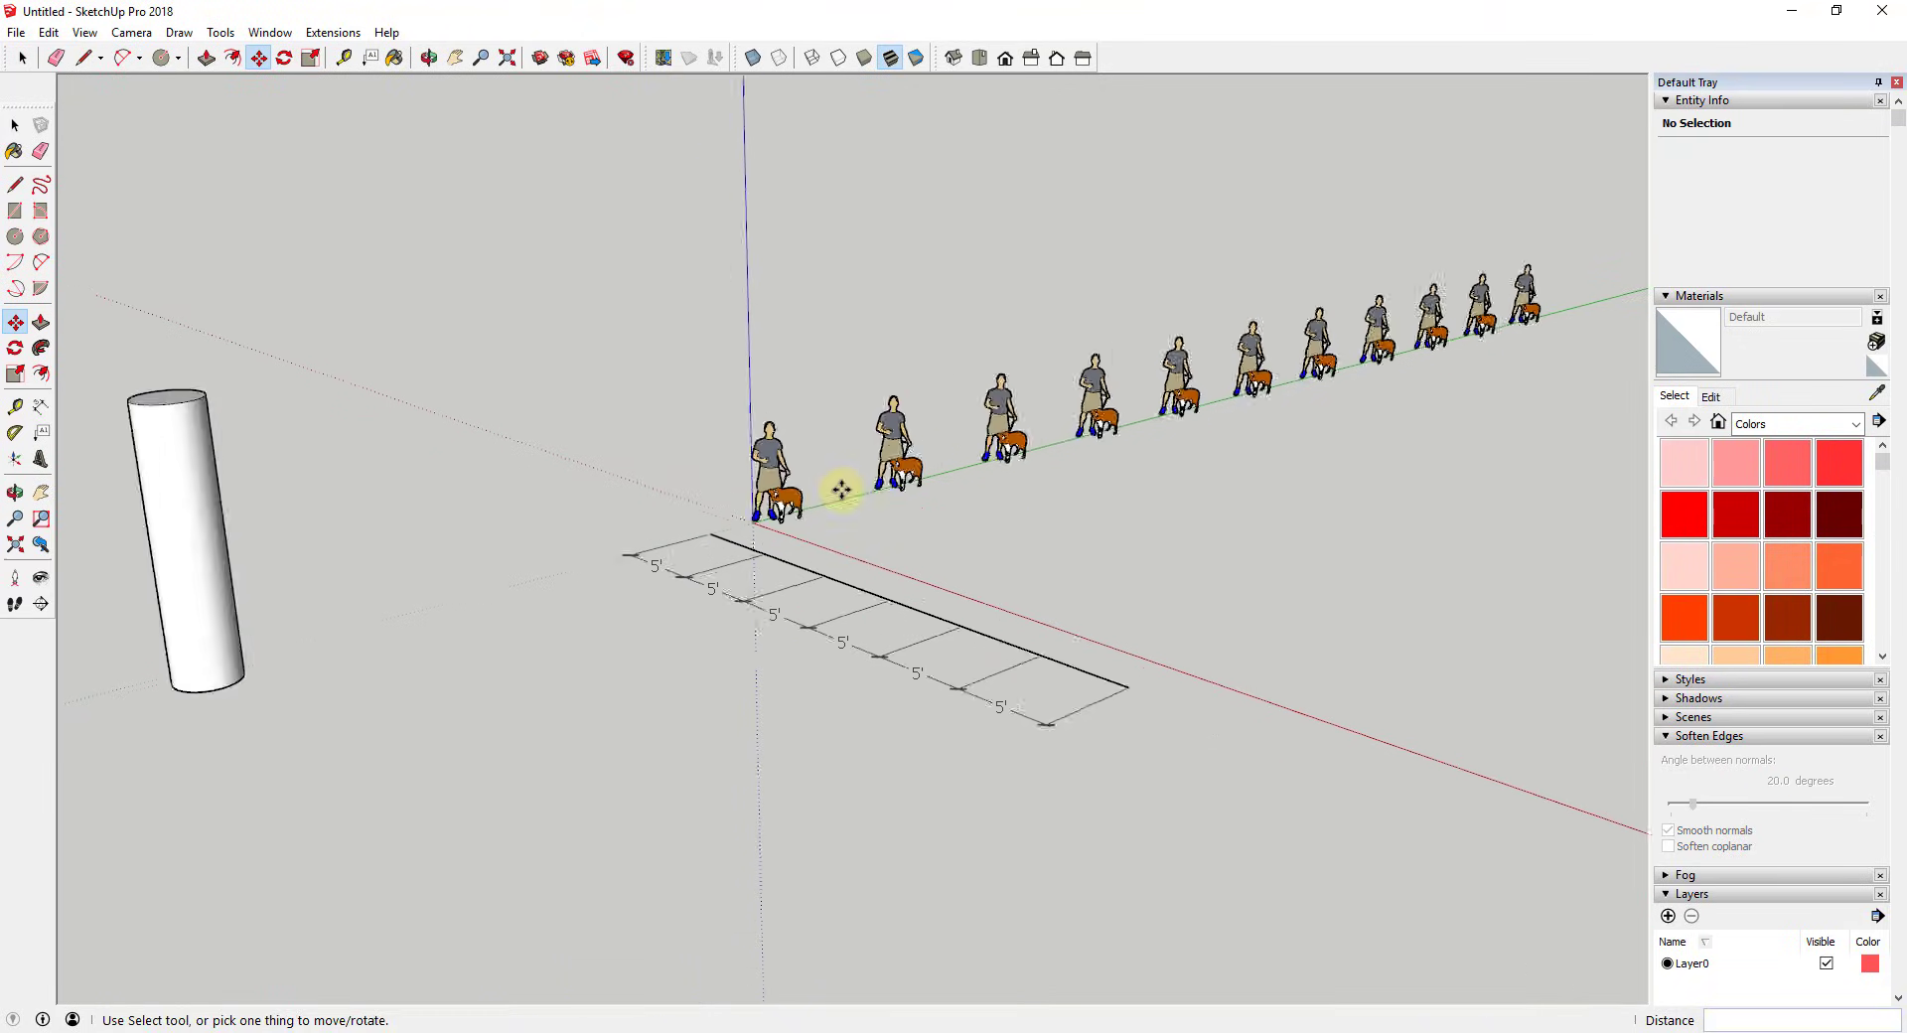
pyautogui.scroll(4, 1484, 311)
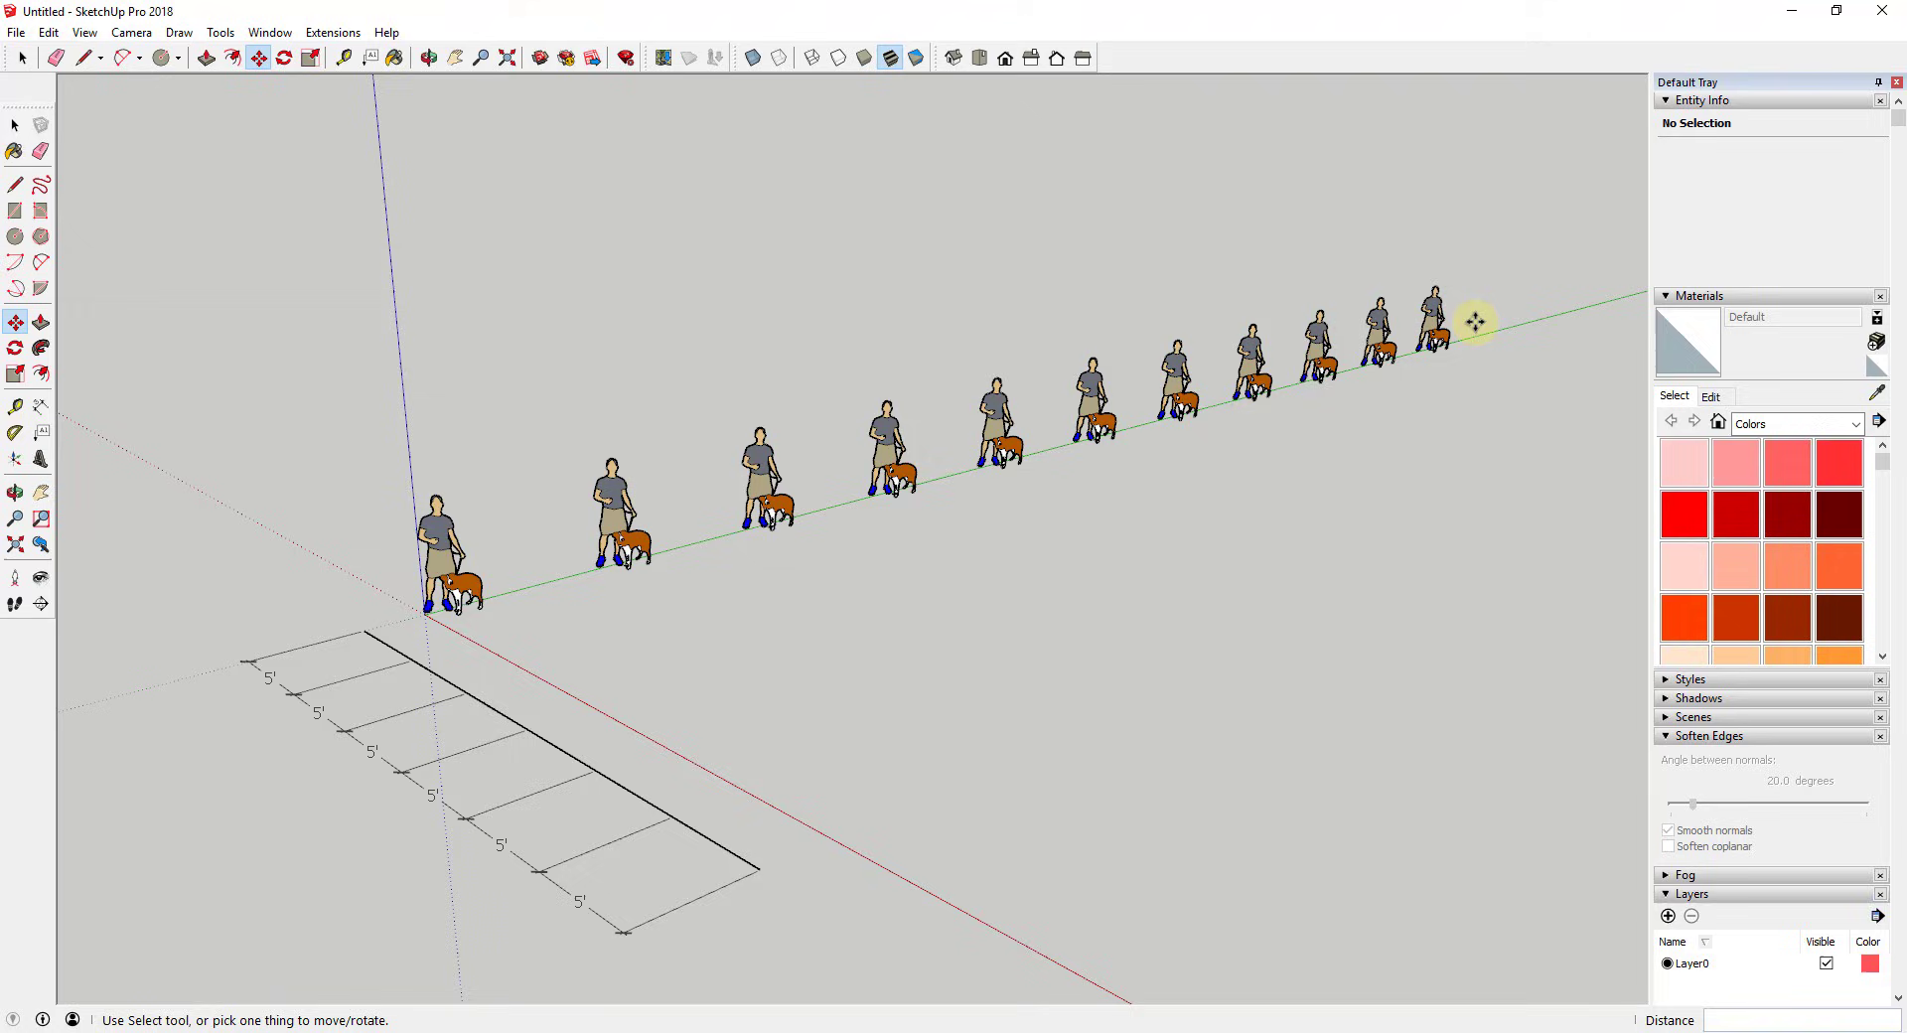
pyautogui.press('Return')
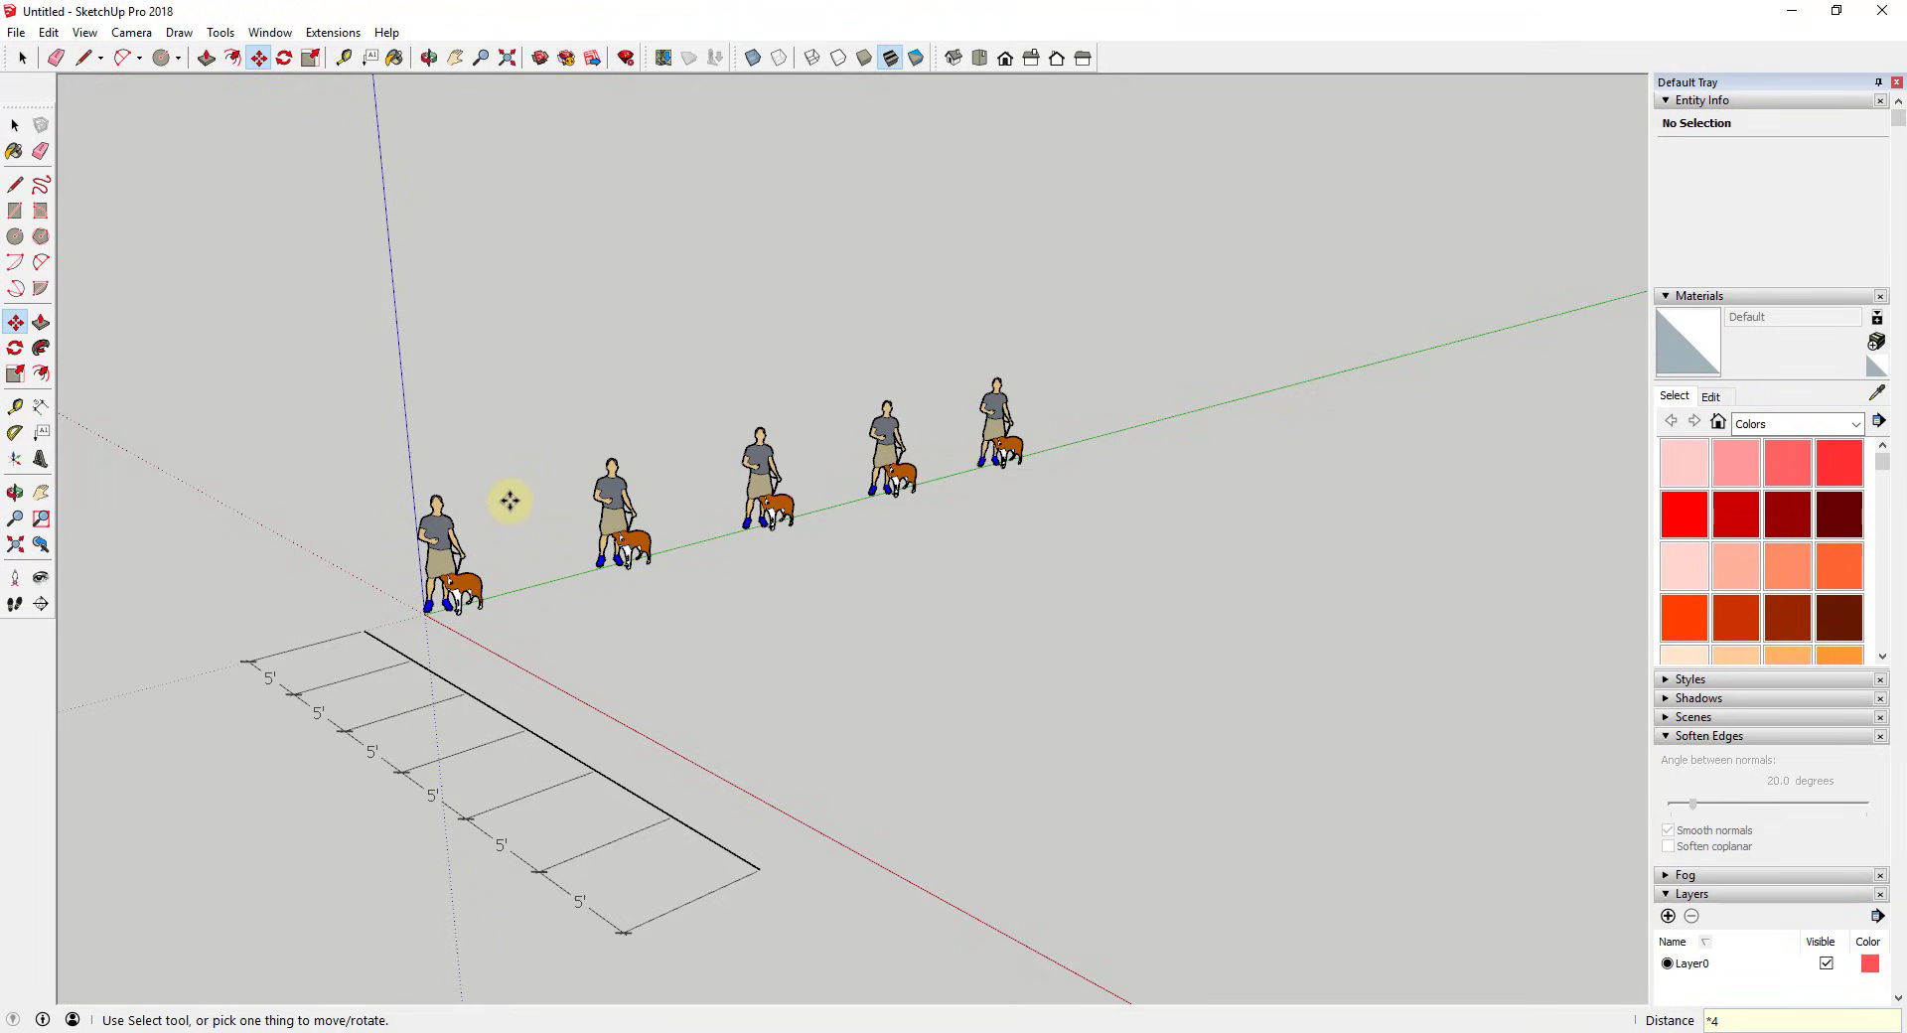
# - Erase the four copied figures along the green axis
pyautogui.moveTo(510, 500)
pyautogui.mouseDown(button='middle')
pyautogui.moveTo(510, 416)
pyautogui.moveTo(506, 505)
pyautogui.mouseUp(button='middle')
pyautogui.press('e')
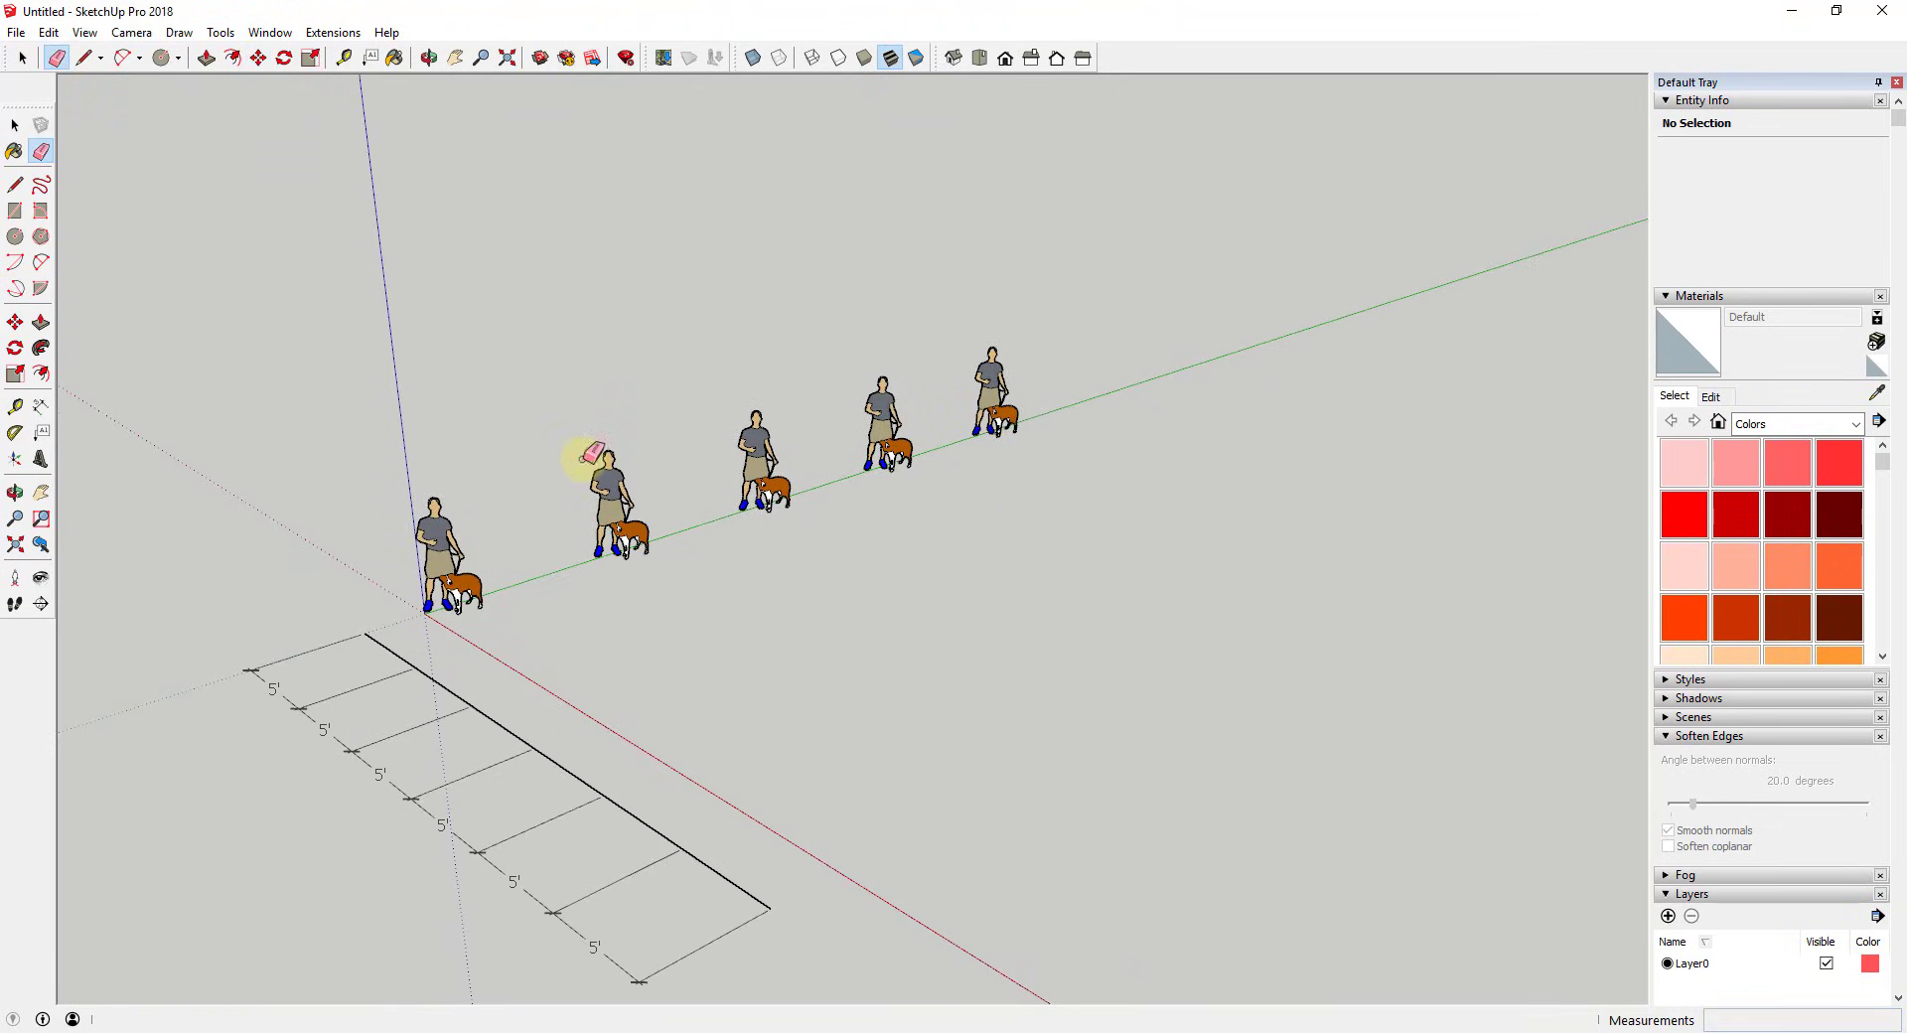
pyautogui.moveTo(593, 453); pyautogui.dragTo(1018, 347)
pyautogui.press('space')
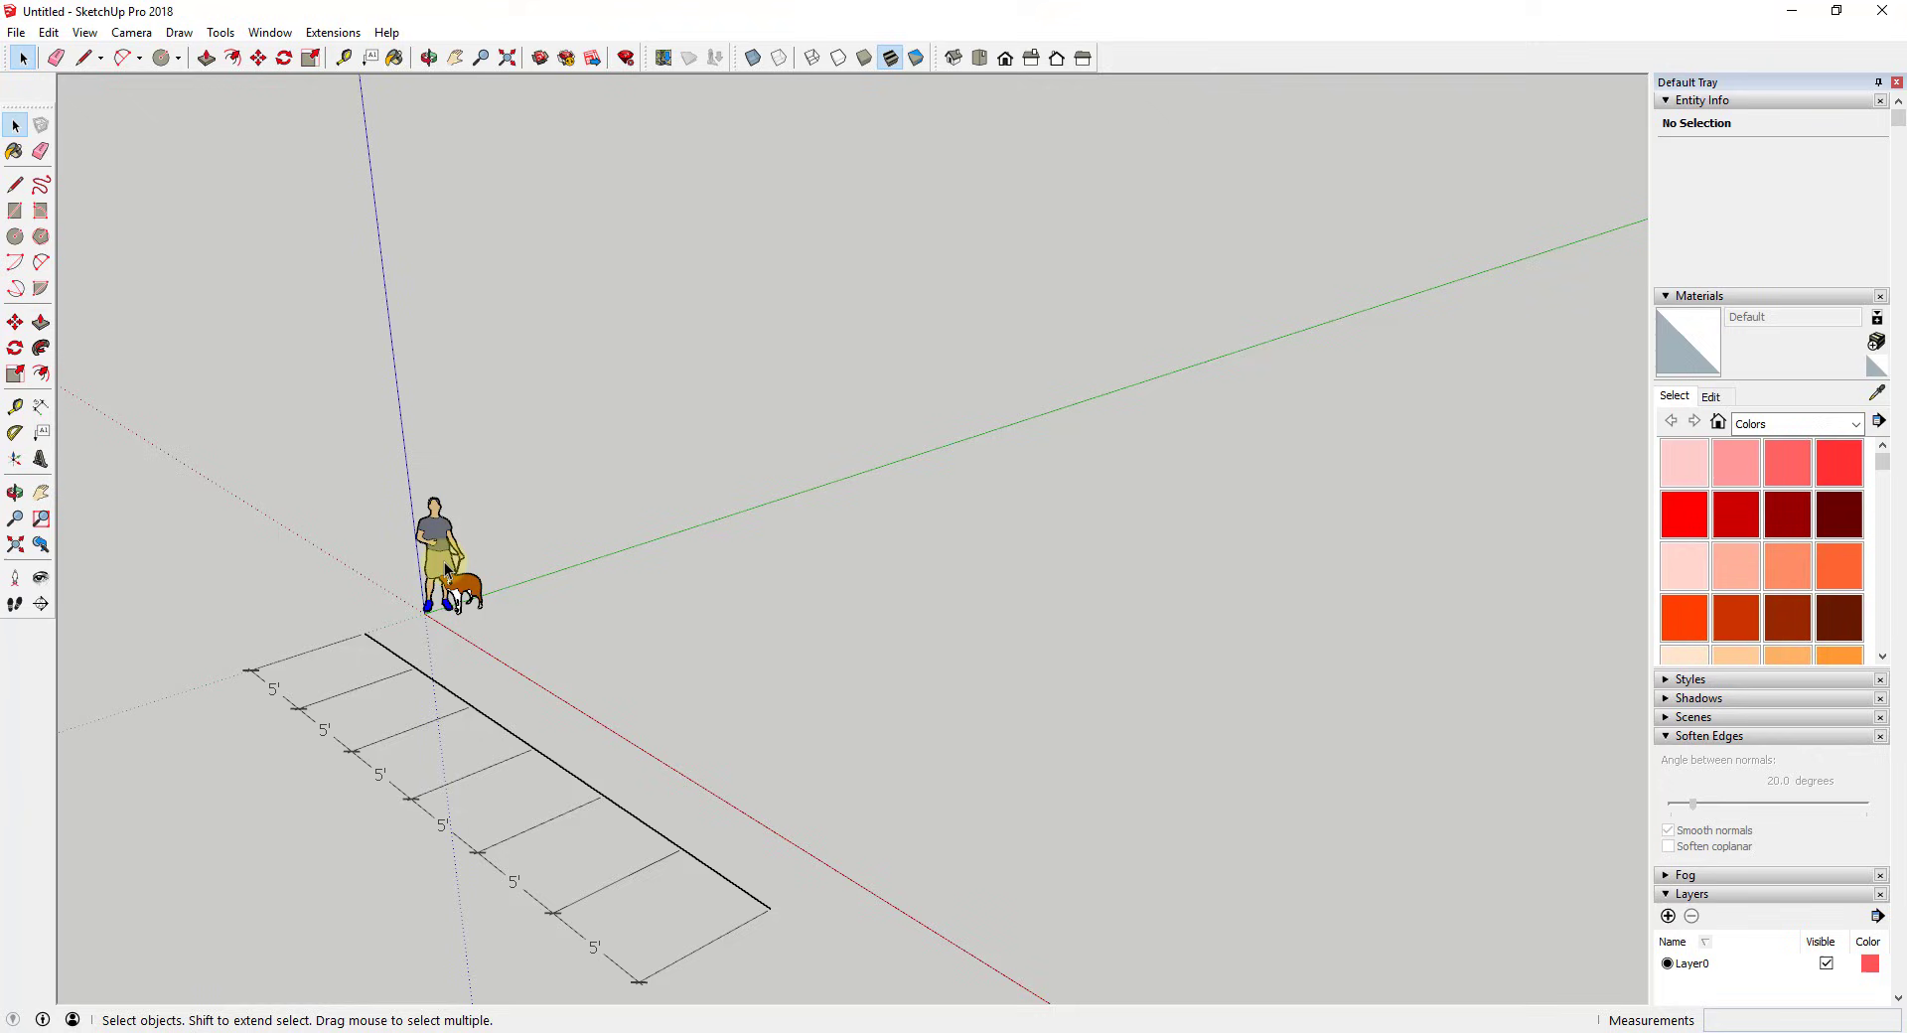
# - Copy the figure far along green and divide the gap with /5 into evenly spaced copies
pyautogui.click(446, 570)
pyautogui.press('m')
pyautogui.click(422, 614)
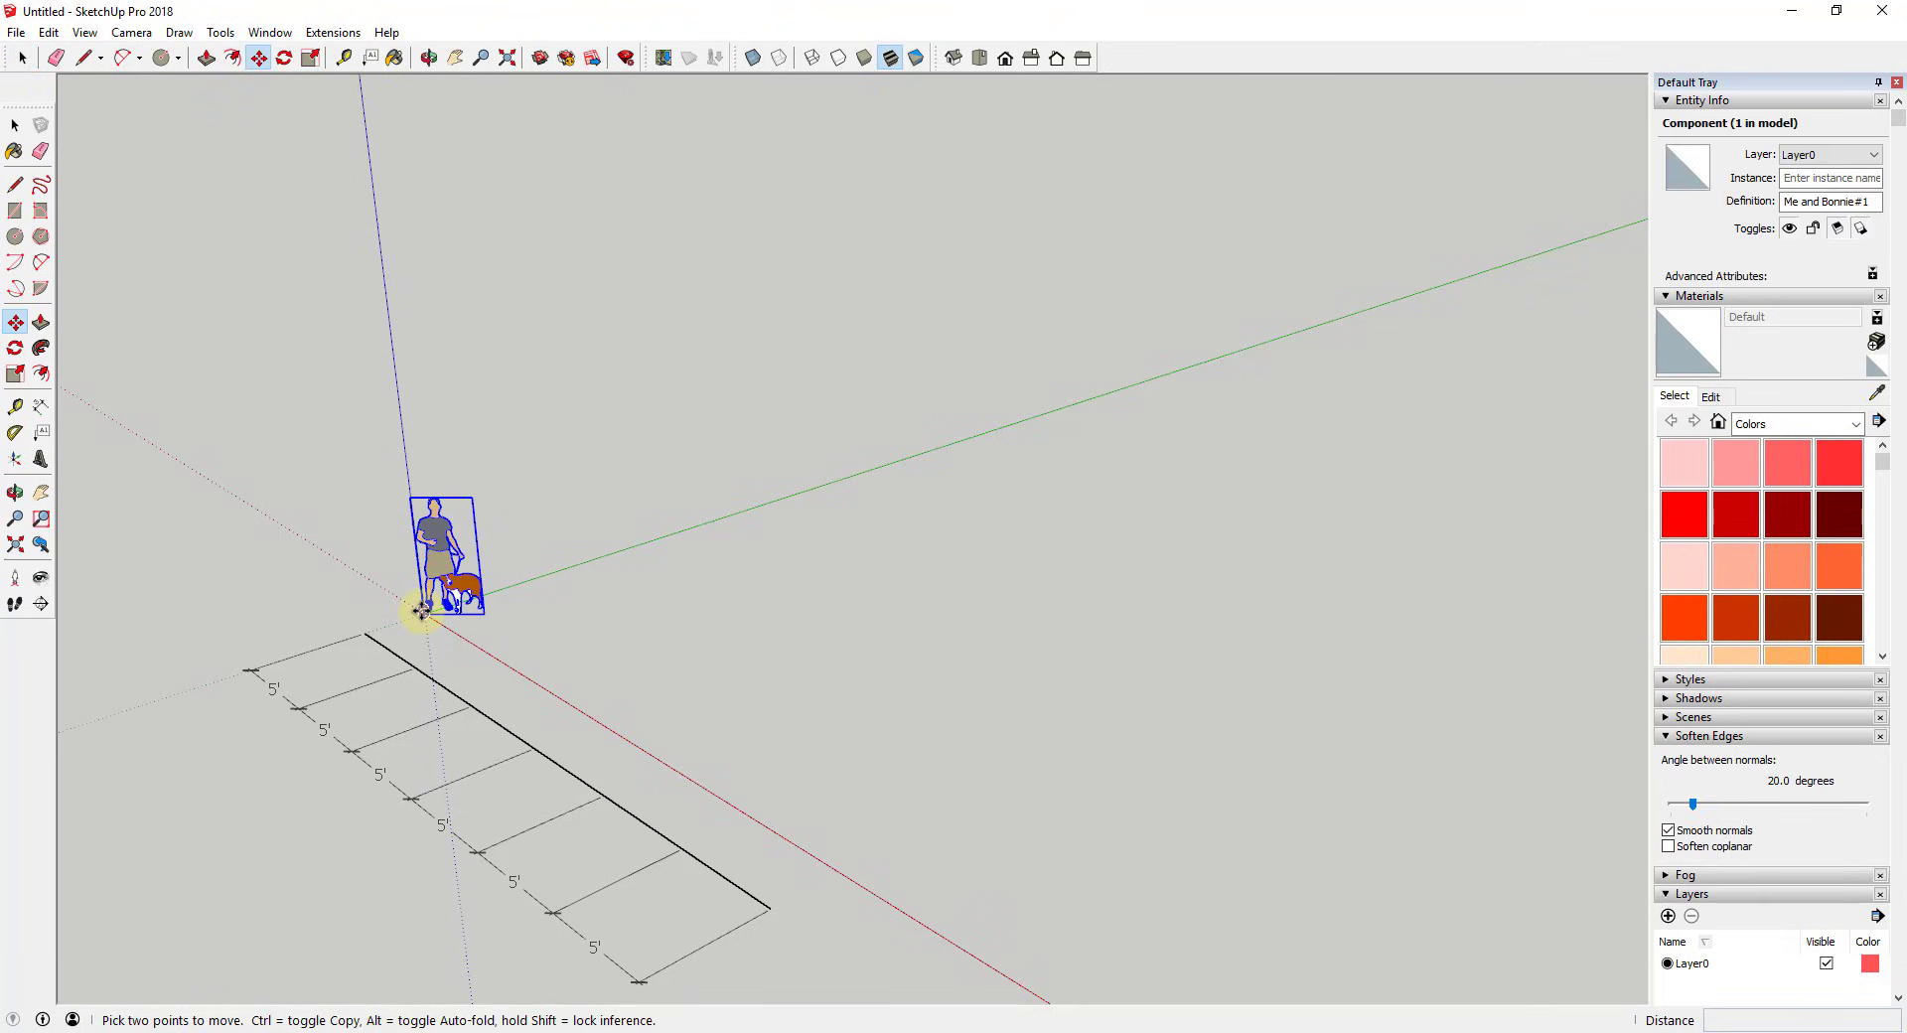
pyautogui.press('ctrl')
pyautogui.click(900, 444)
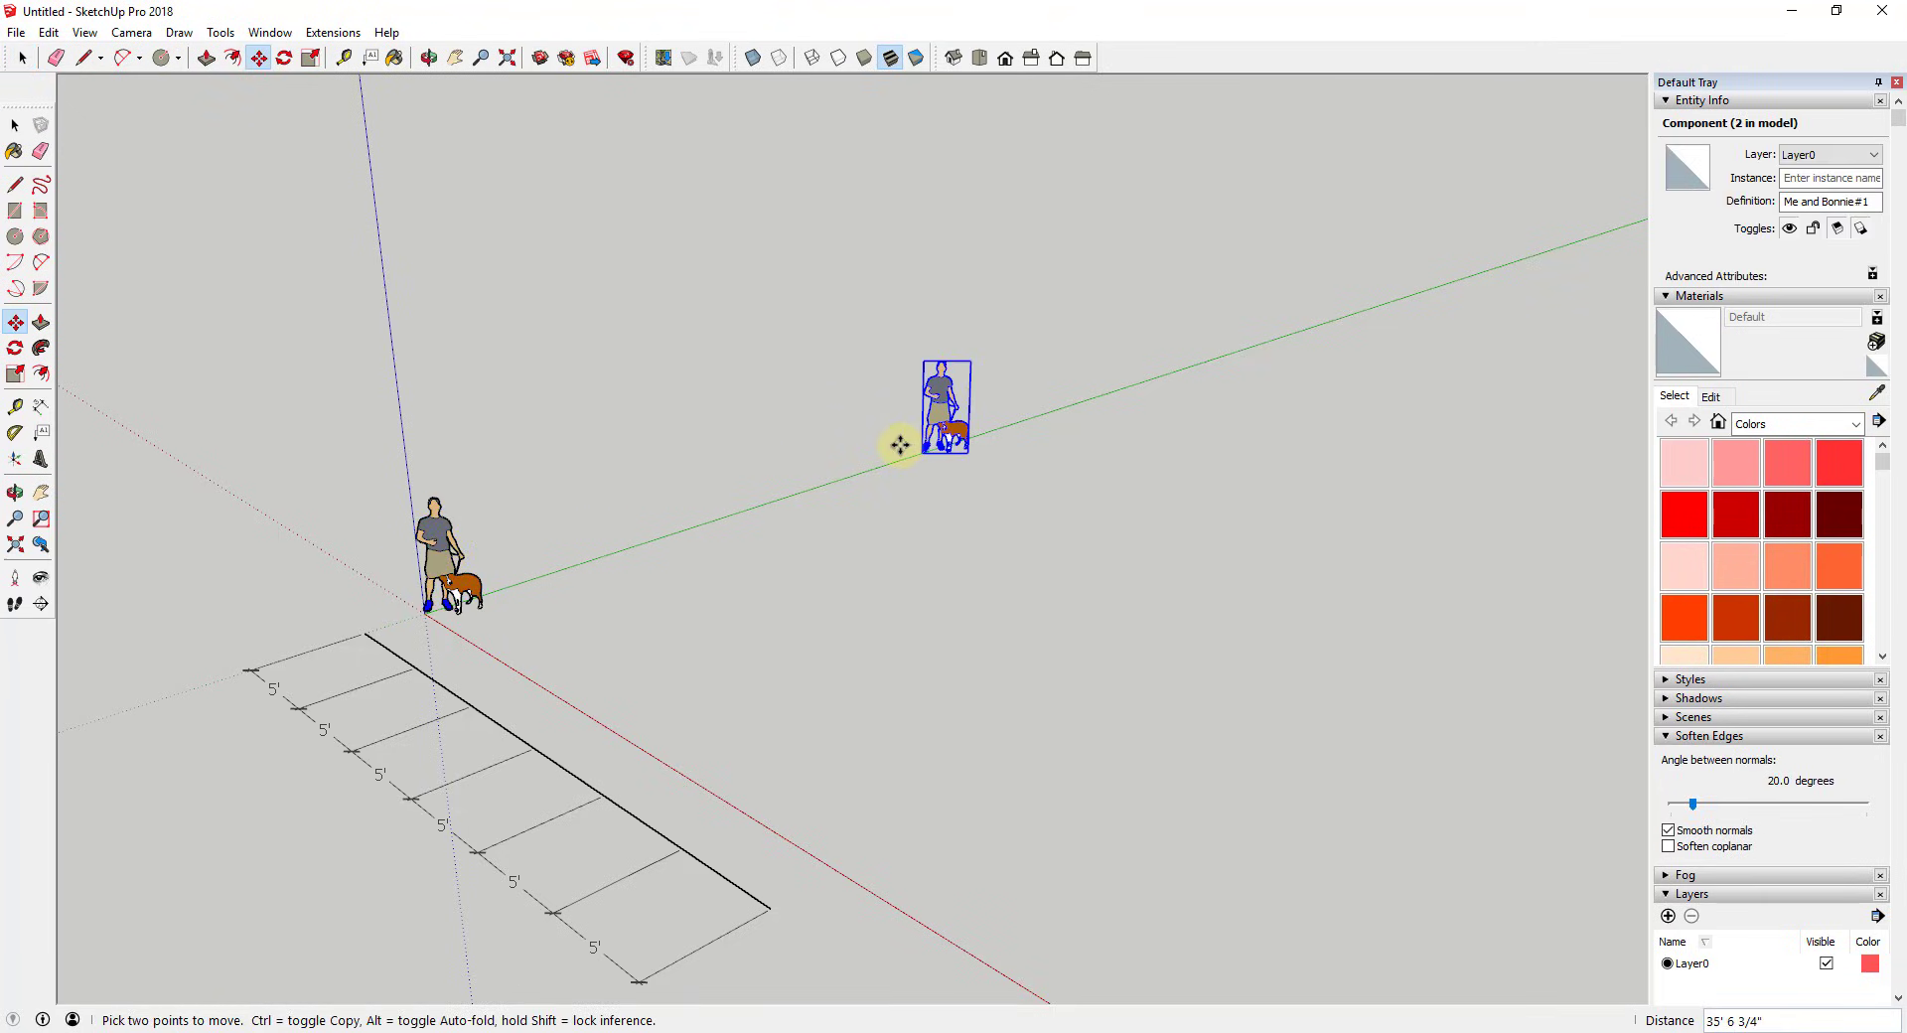
pyautogui.write('/5')
pyautogui.press('Return')
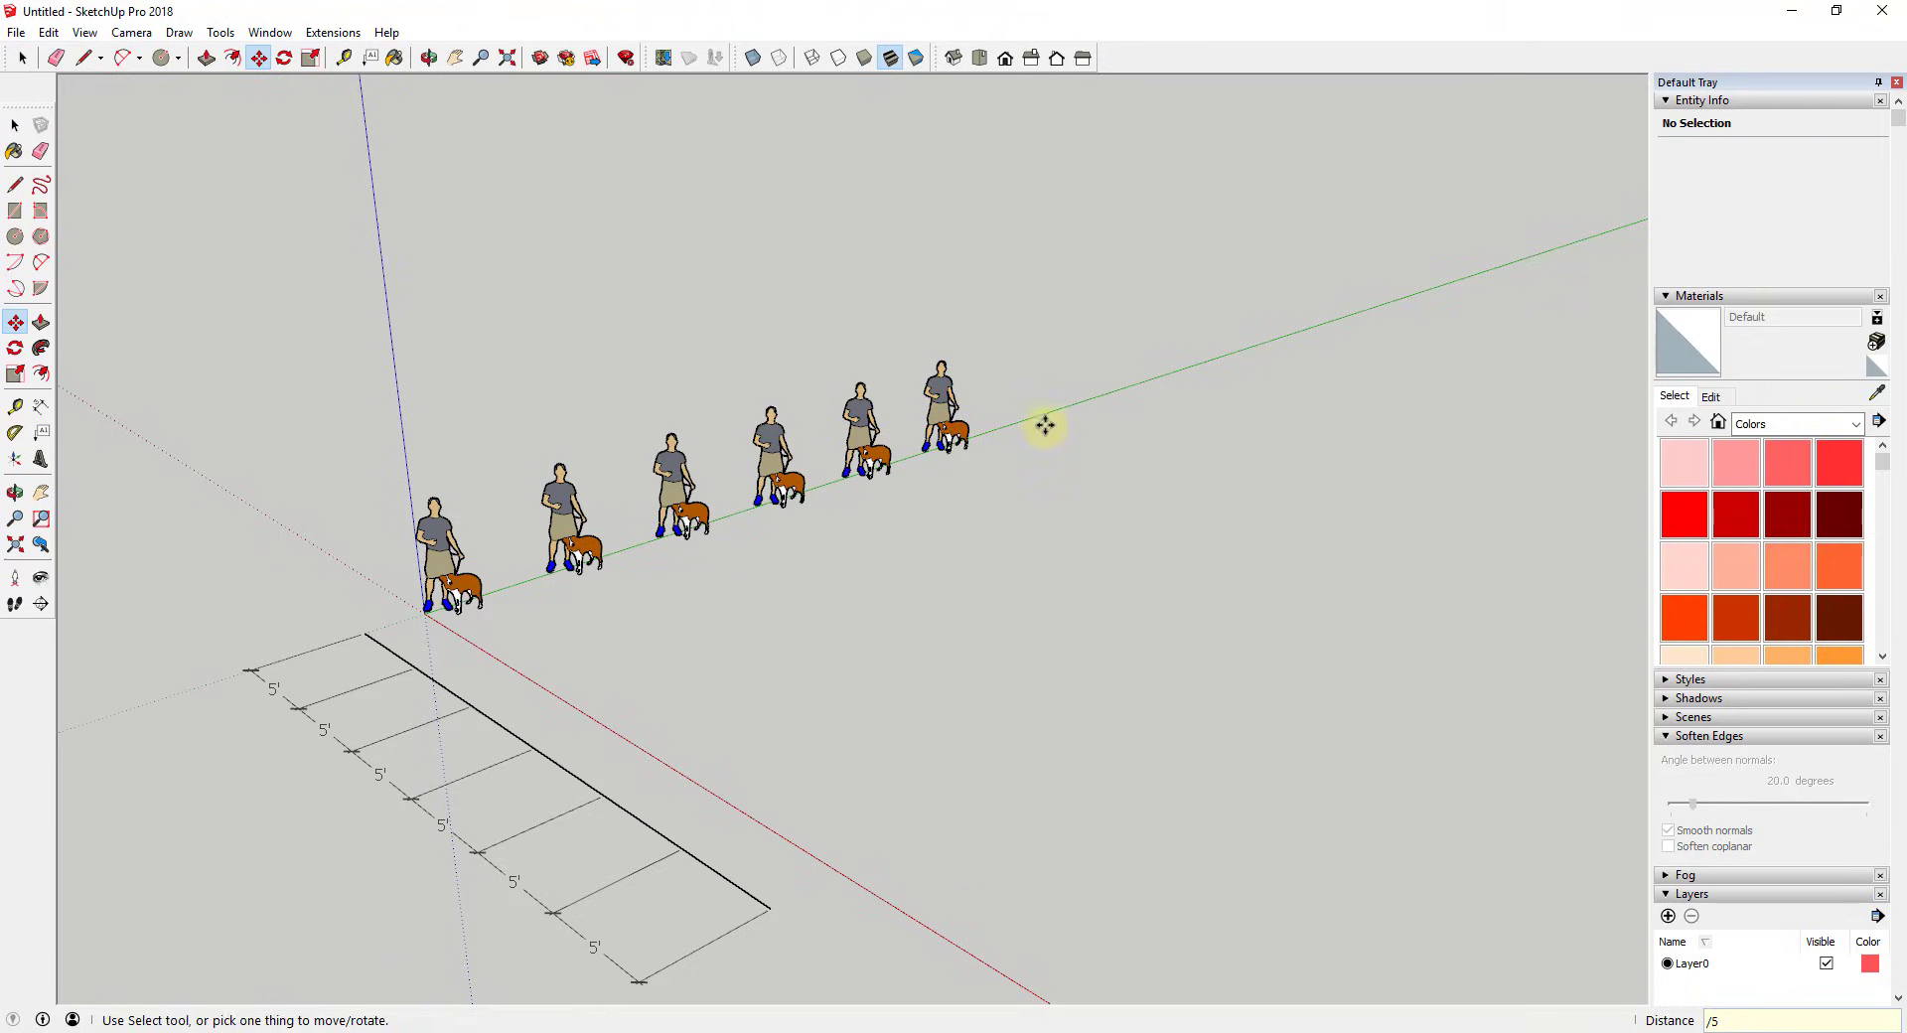
pyautogui.click(944, 434)
pyautogui.click(425, 558)
# - Erase the green-axis copies and orbit to face along the red axis
pyautogui.press('e')
pyautogui.moveTo(605, 469)
pyautogui.mouseDown()
pyautogui.moveTo(724, 426)
pyautogui.moveTo(953, 407)
pyautogui.mouseUp()
pyautogui.moveTo(788, 497)
pyautogui.mouseDown(button='middle')
pyautogui.moveTo(1178, 484)
pyautogui.moveTo(1222, 315)
pyautogui.moveTo(970, 557)
pyautogui.mouseUp(button='middle')
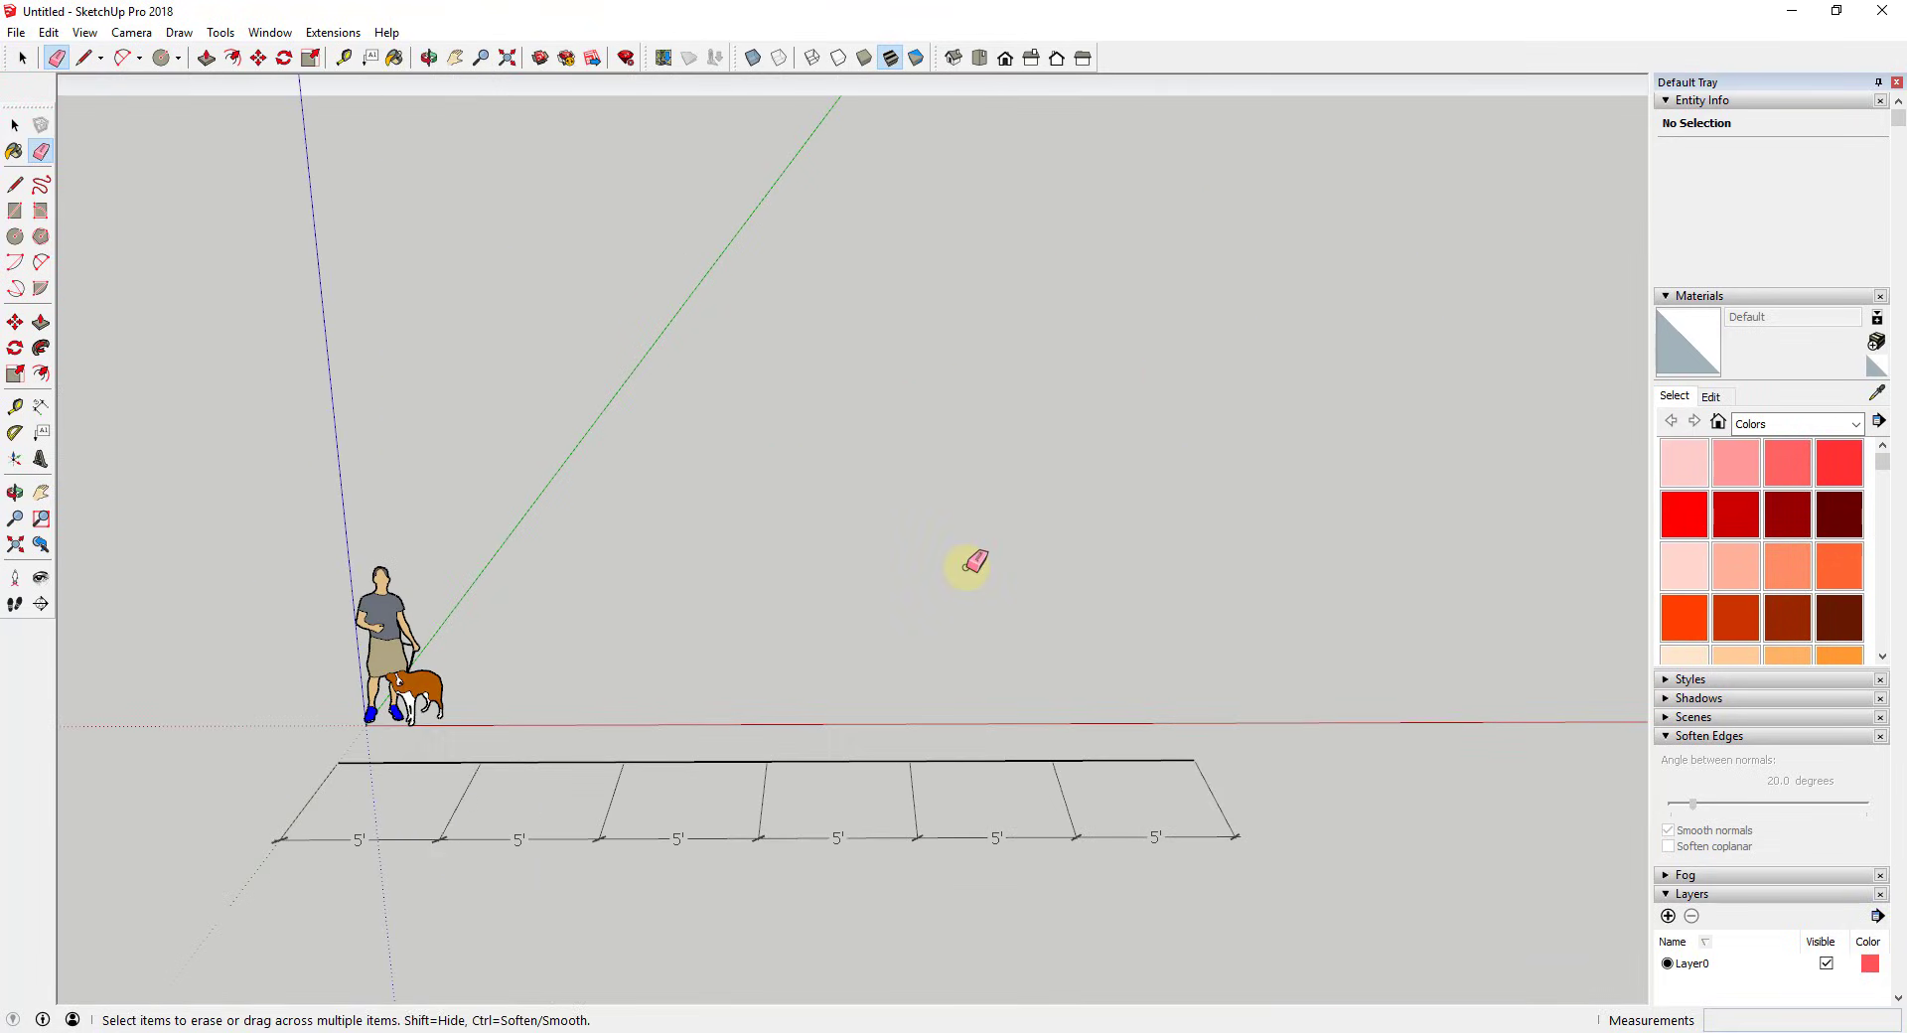
pyautogui.press('space')
pyautogui.moveTo(689, 688); pyautogui.dragTo(438, 578, button='middle')
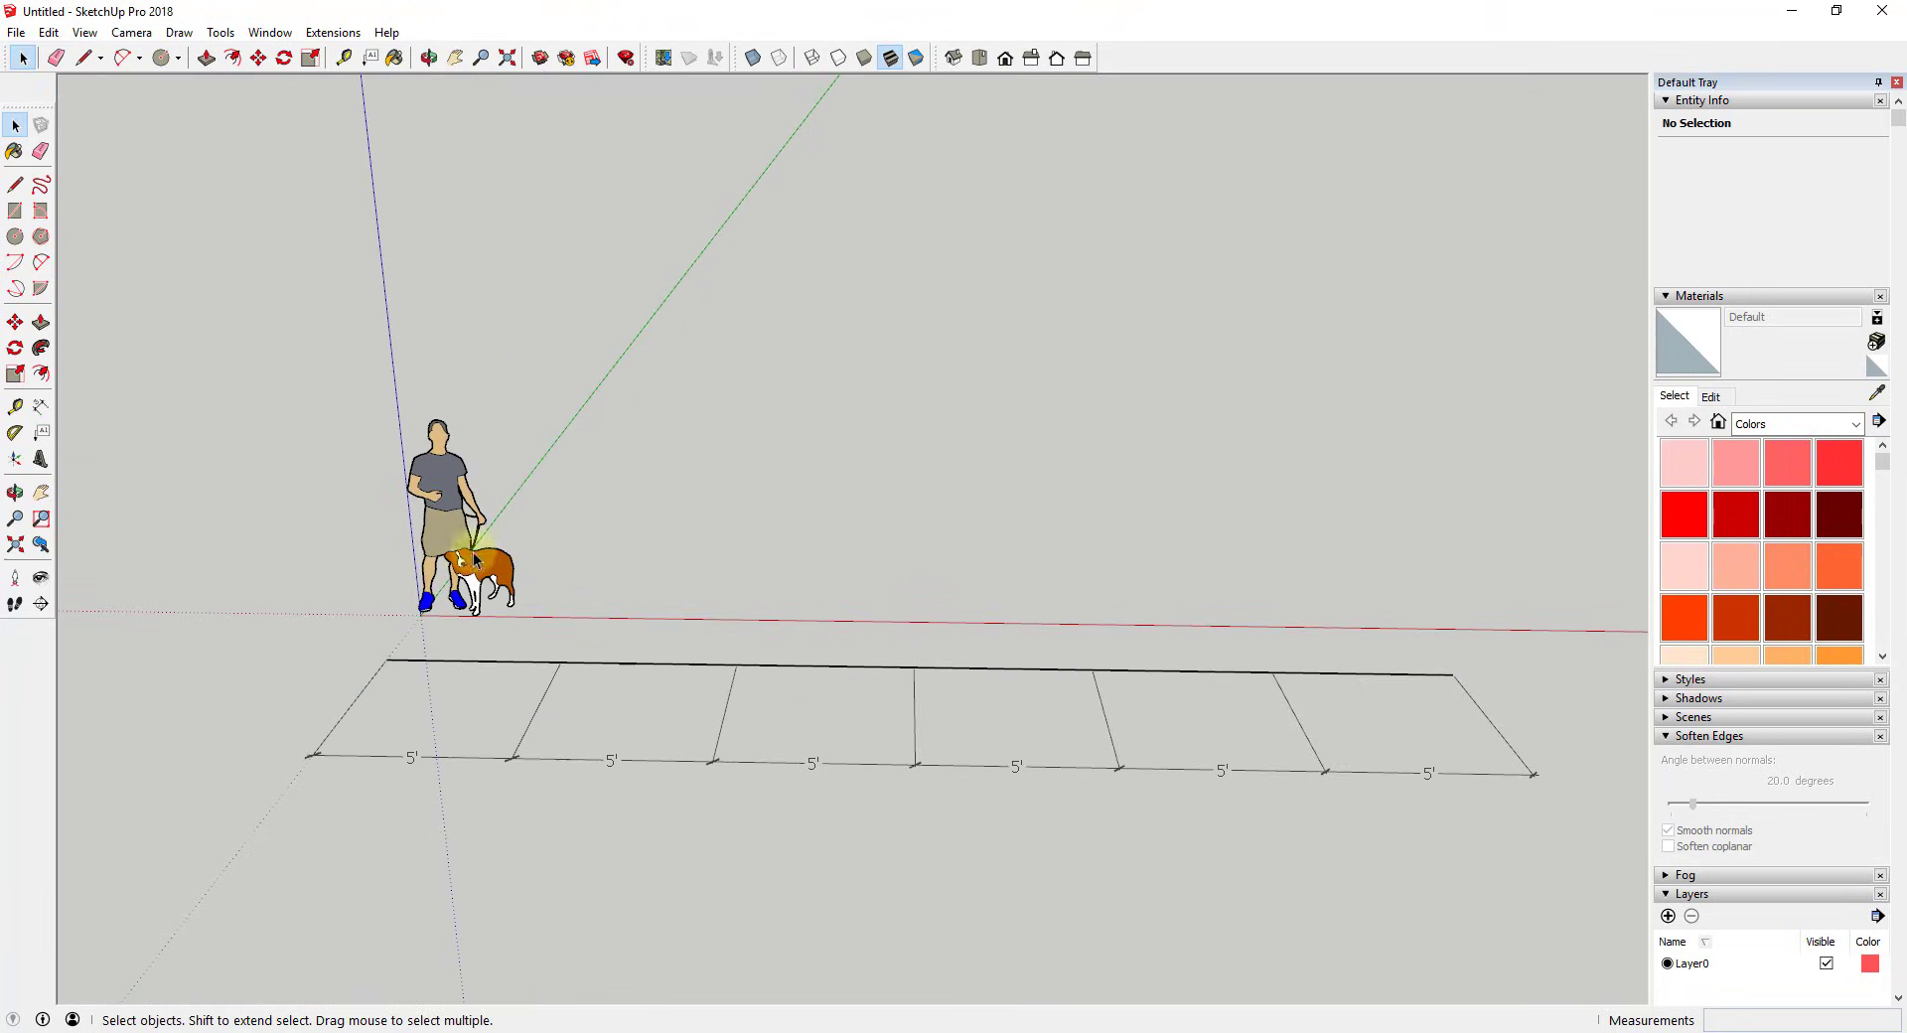
pyautogui.scroll(-2, 427, 562)
pyautogui.scroll(-1, 427, 563)
# - Copy the figure along the red axis and repeat it *7 times
pyautogui.click(427, 562)
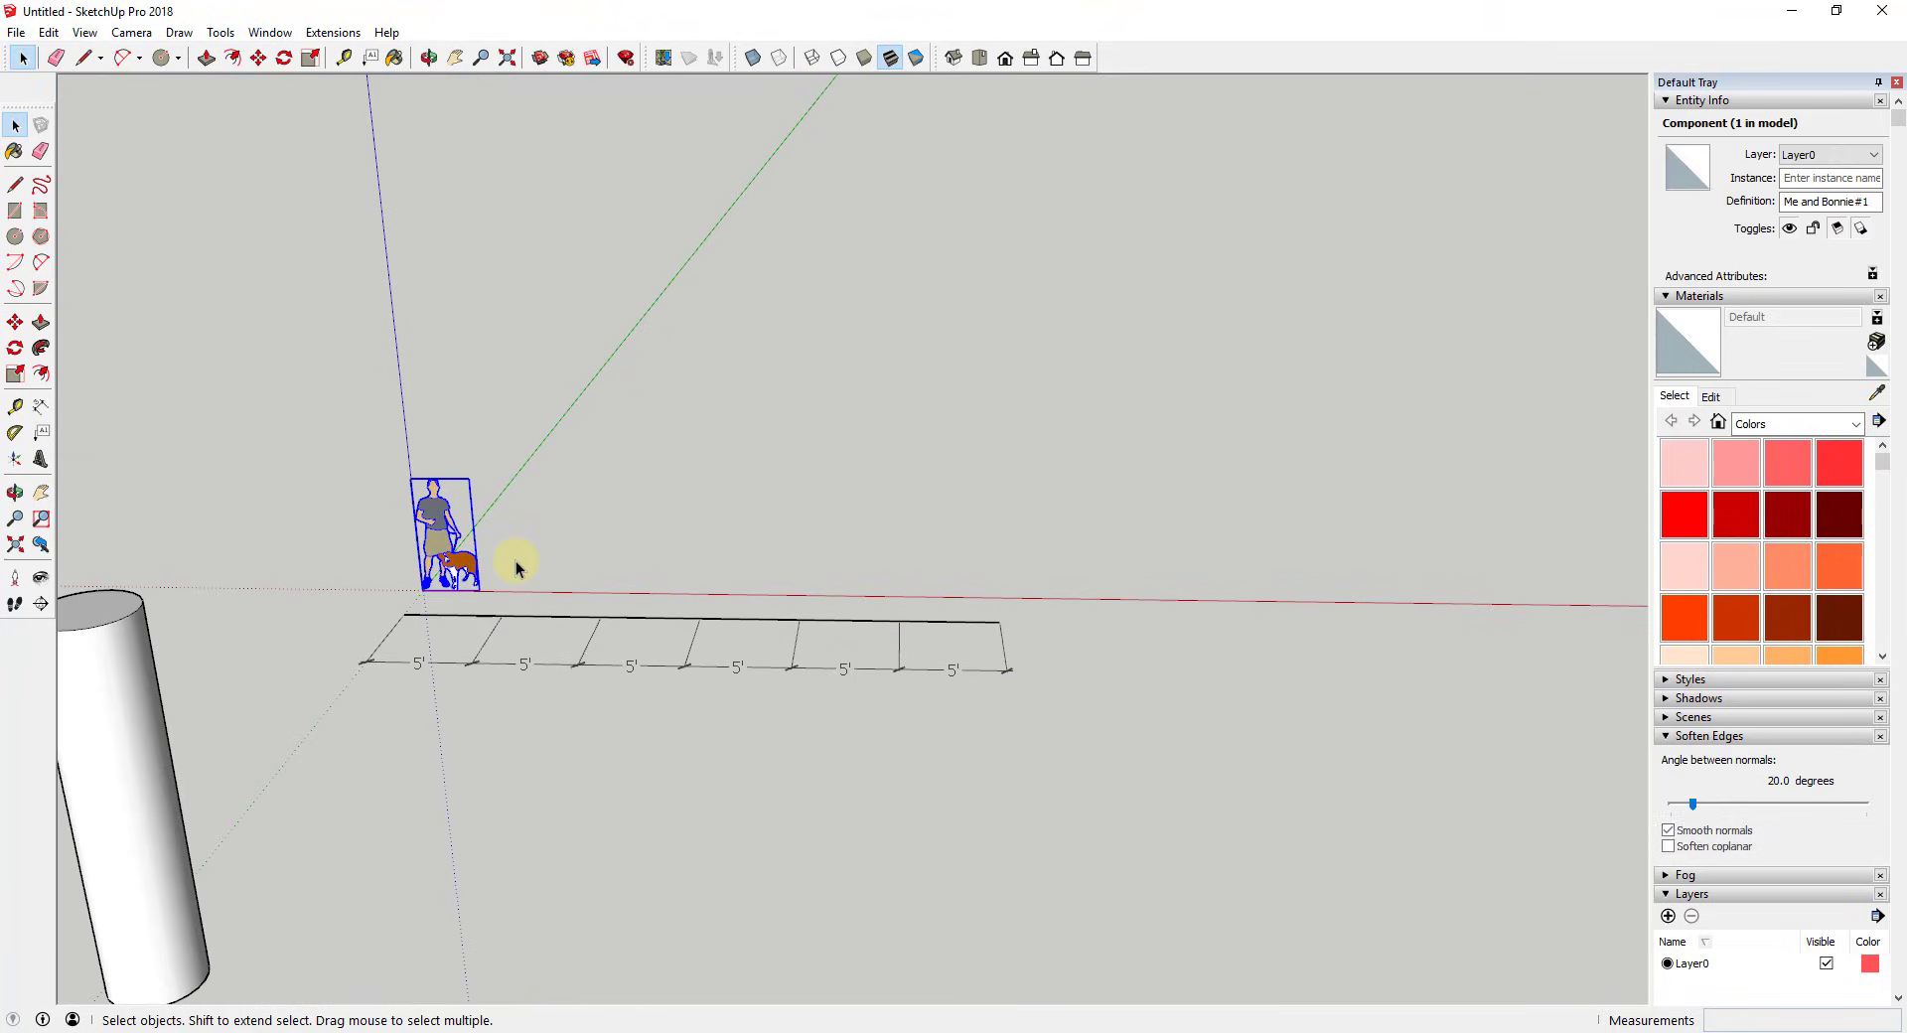
pyautogui.press('m')
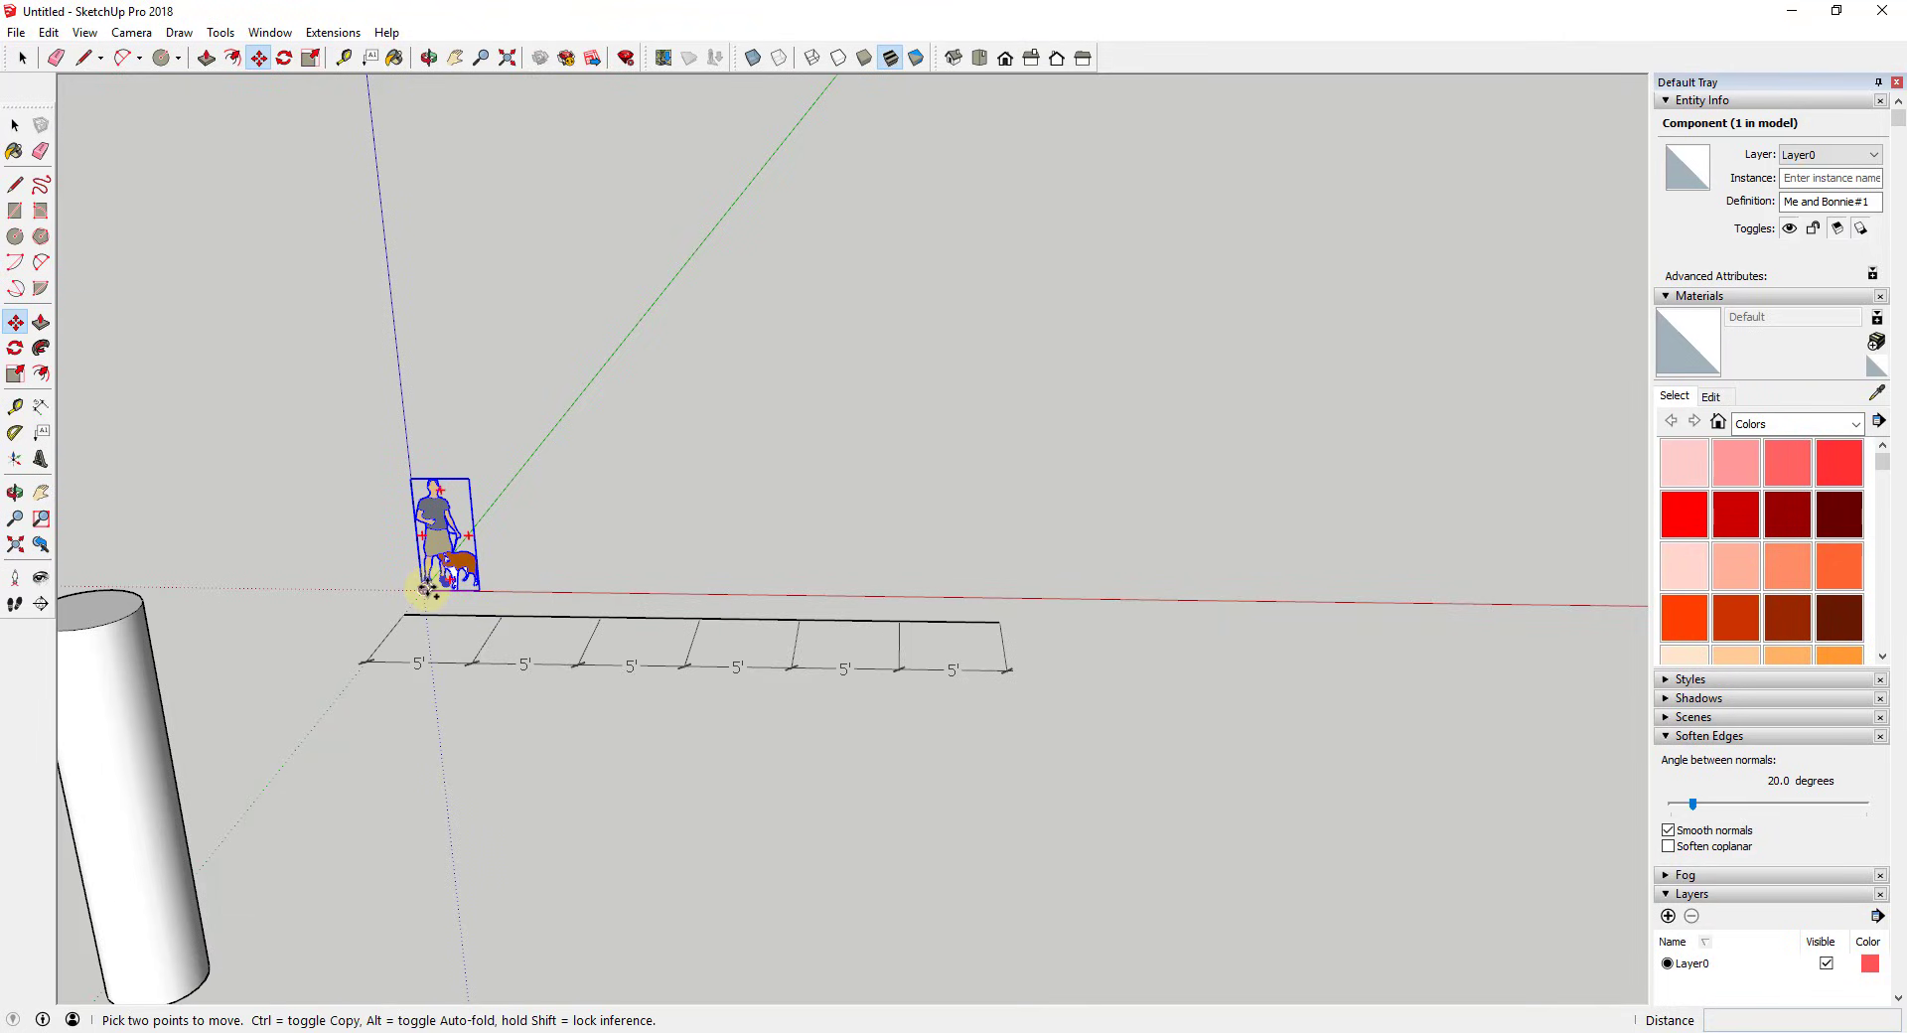
pyautogui.click(427, 590)
pyautogui.press('ctrl')
pyautogui.click(609, 584)
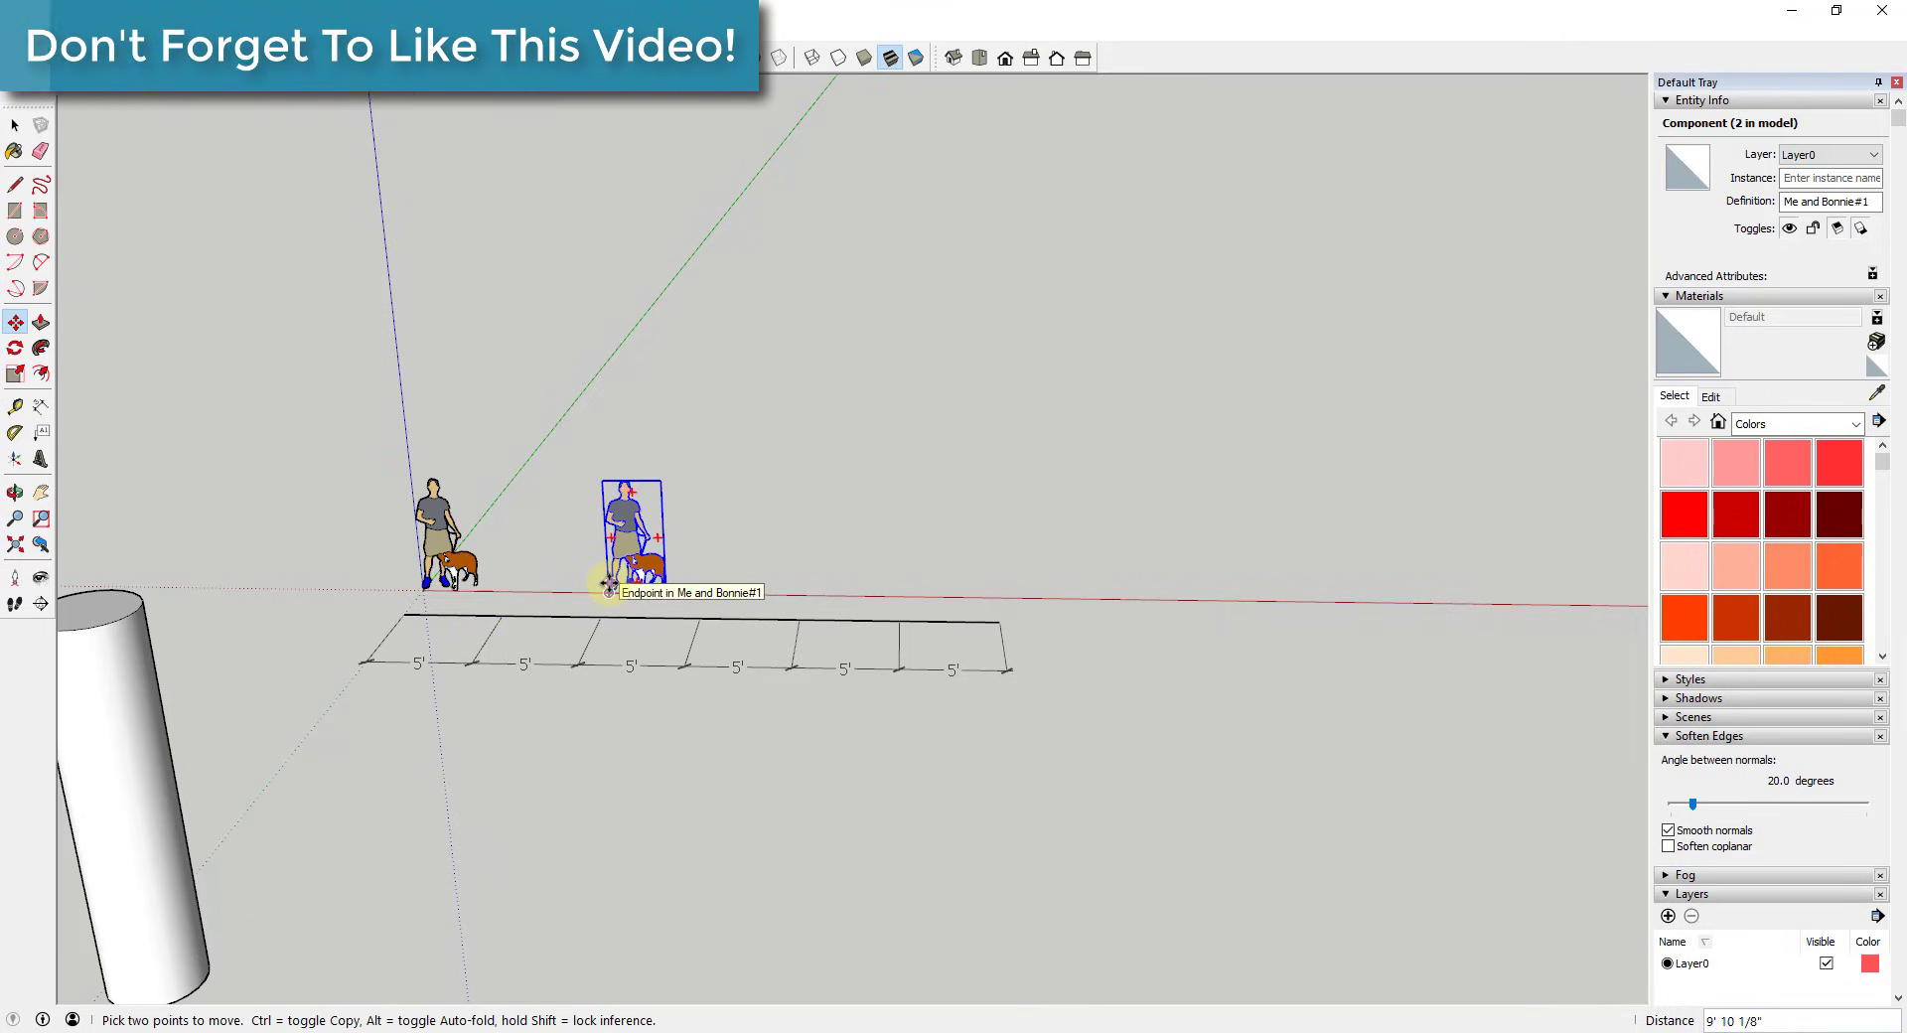
pyautogui.write('*7')
pyautogui.press('Return')
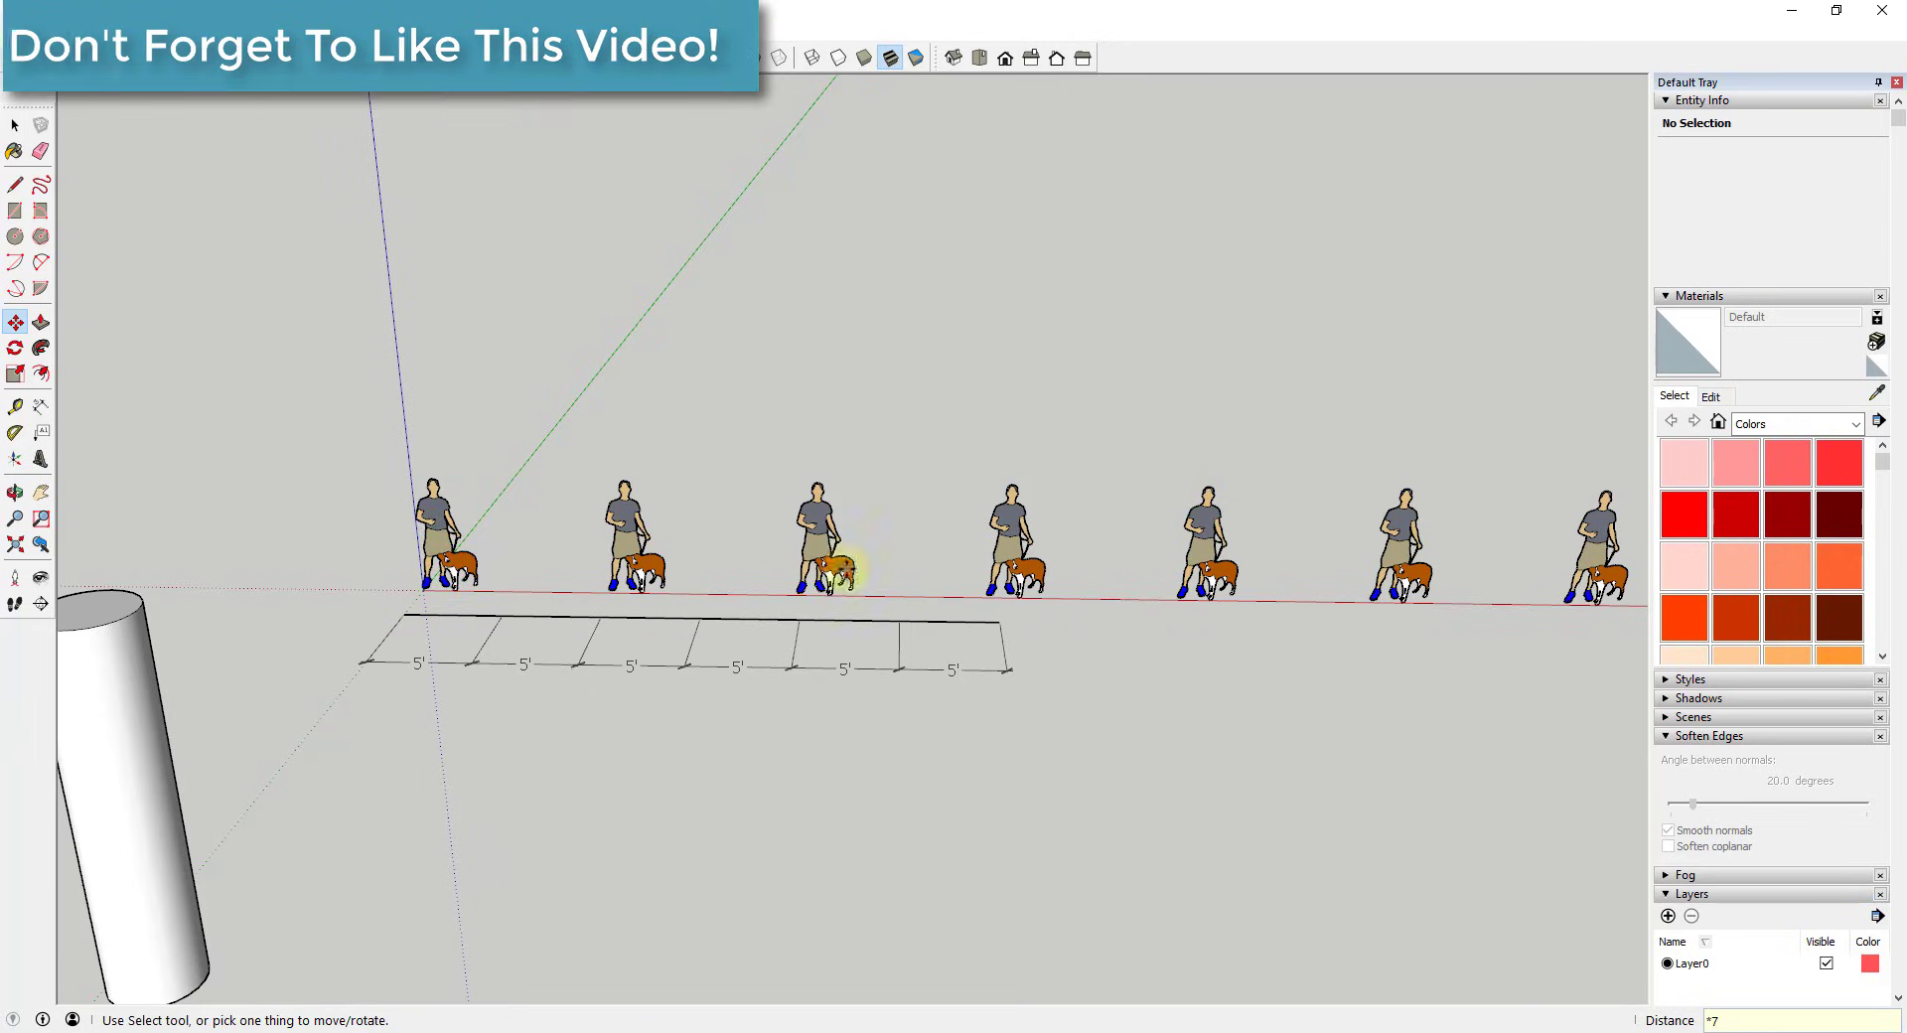
pyautogui.scroll(-5, 744, 545)
pyautogui.scroll(5, 1349, 511)
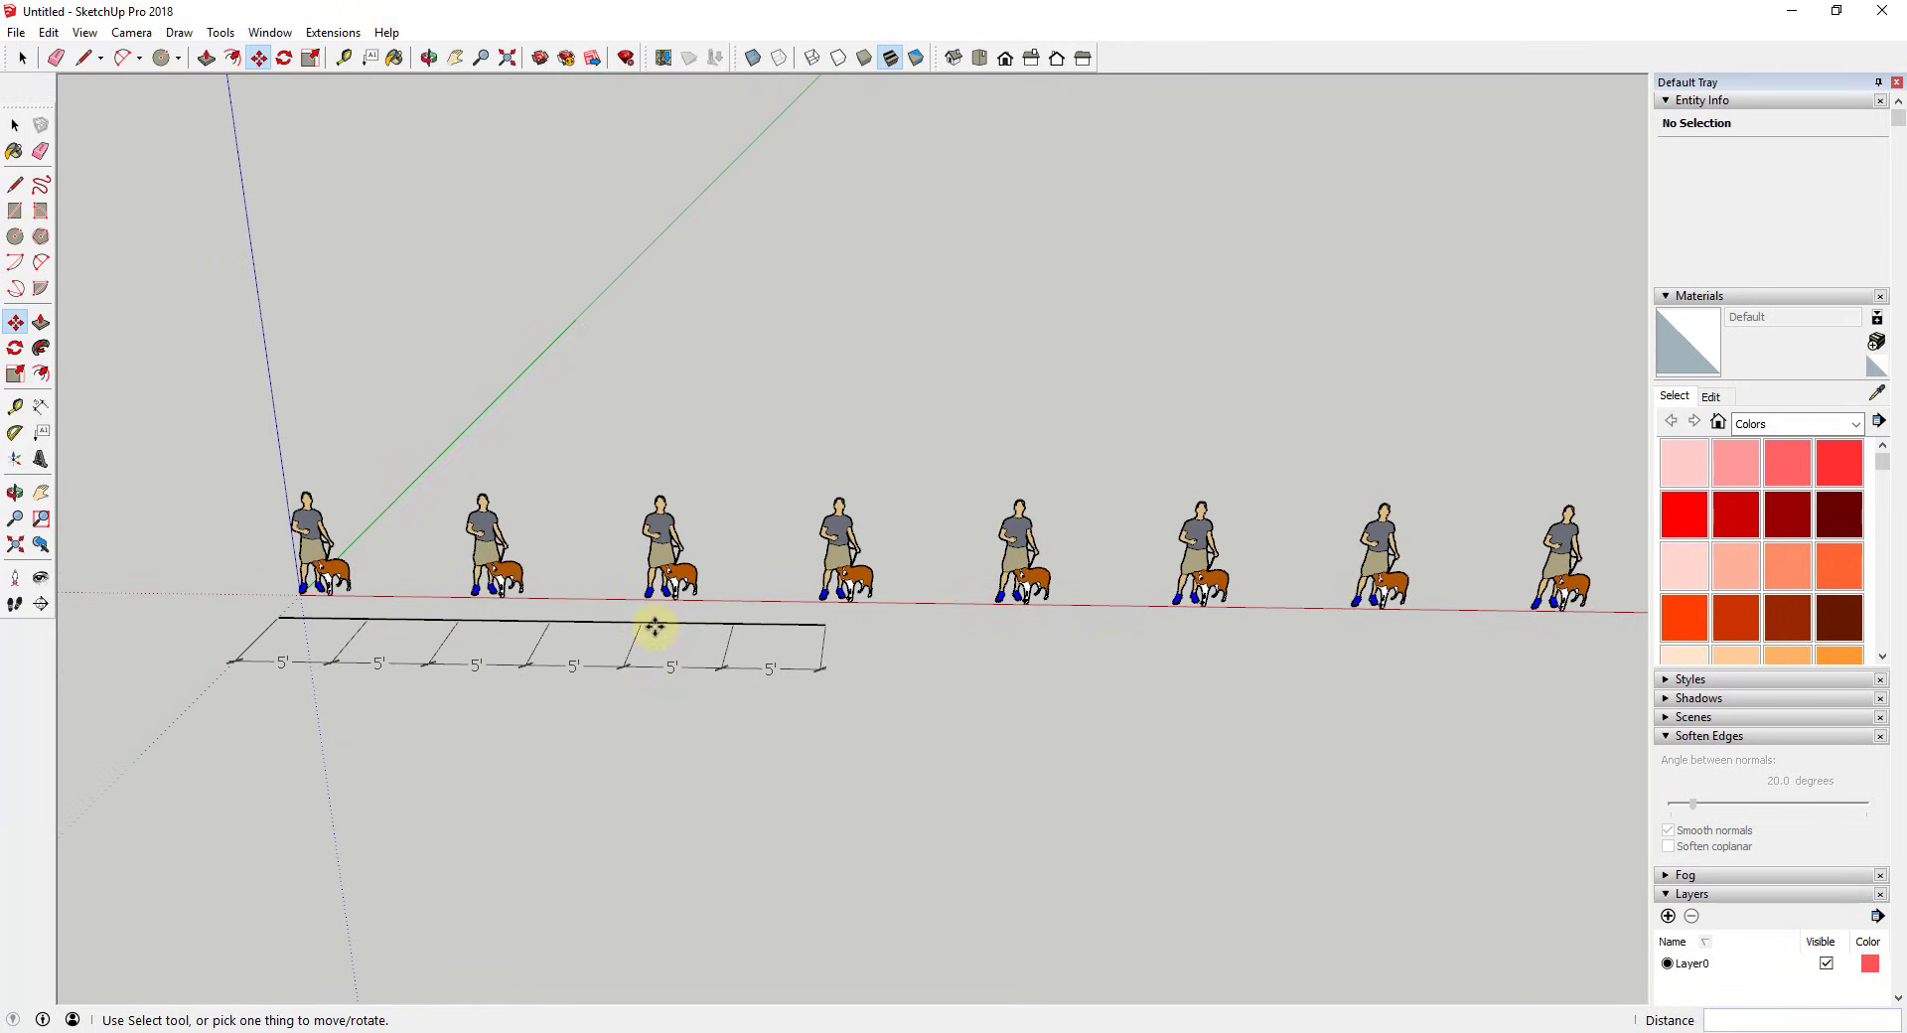
# - Cancel moving the 5' dimension and set the figure copy spacing to 60 inches
pyautogui.click(356, 665)
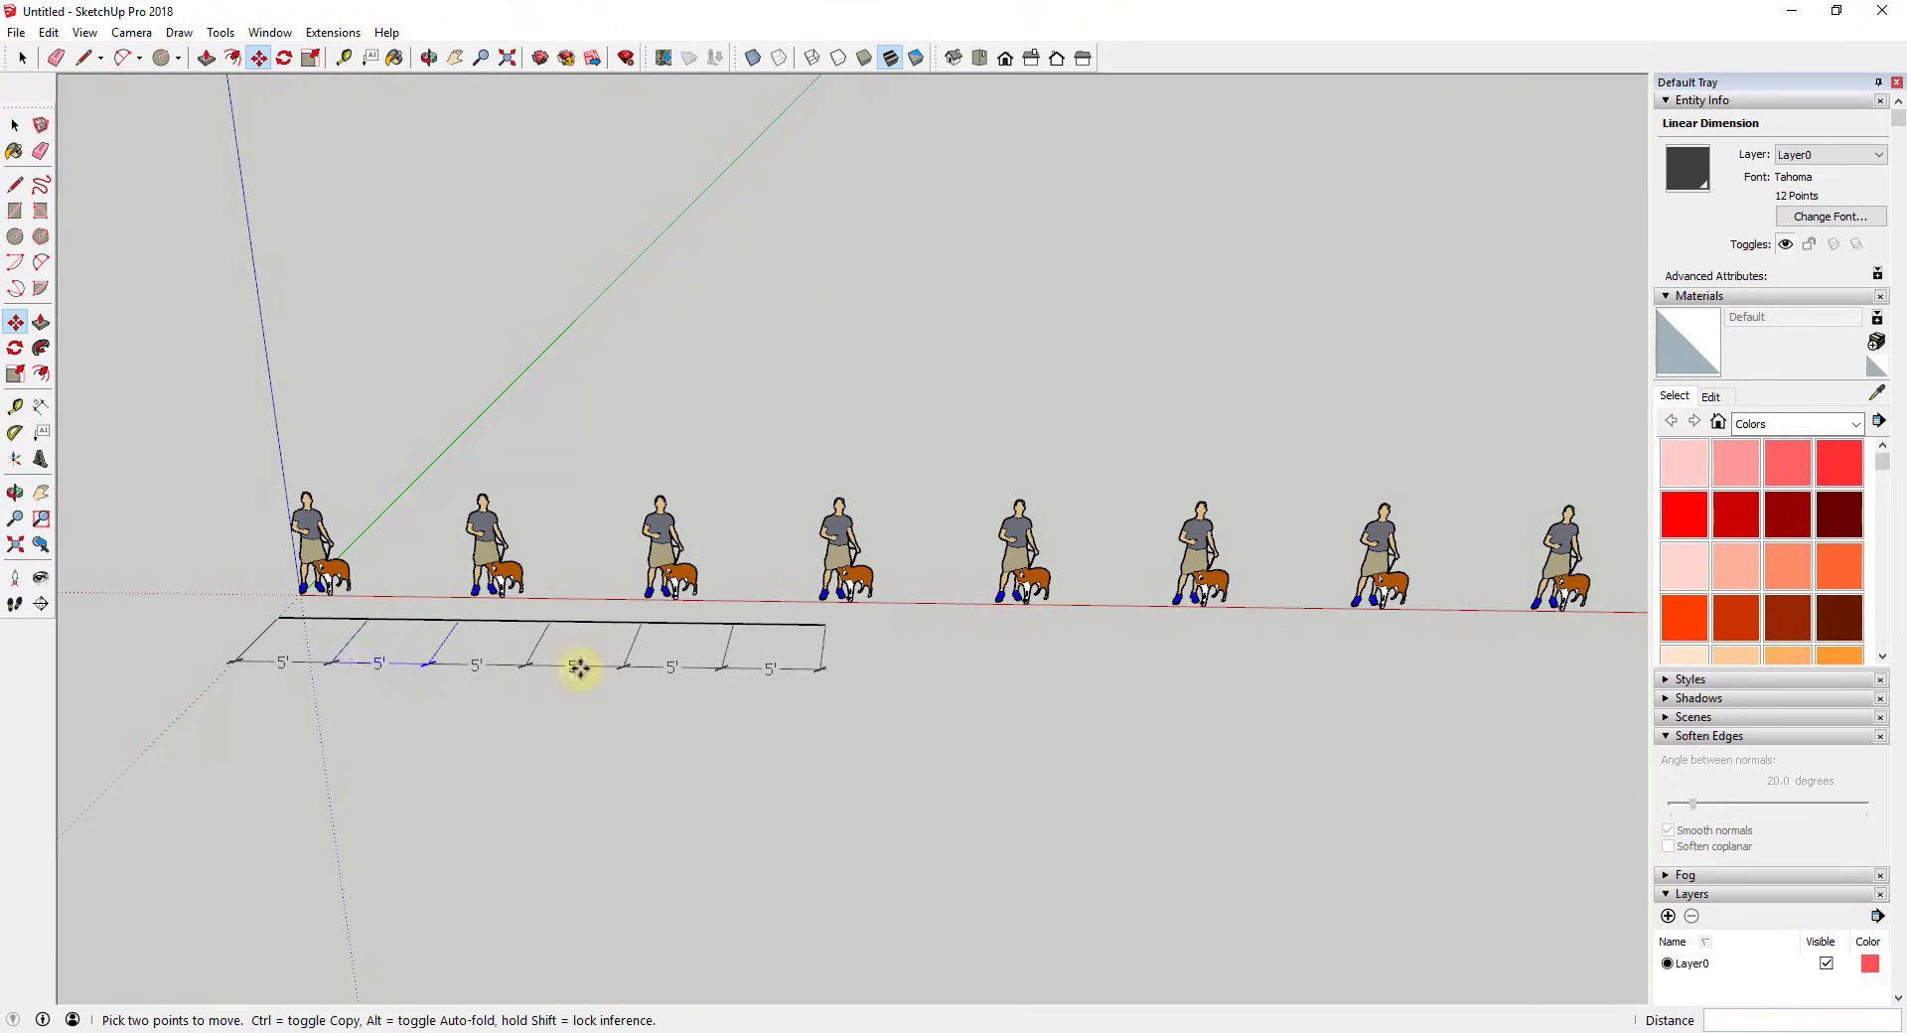
pyautogui.press('Escape')
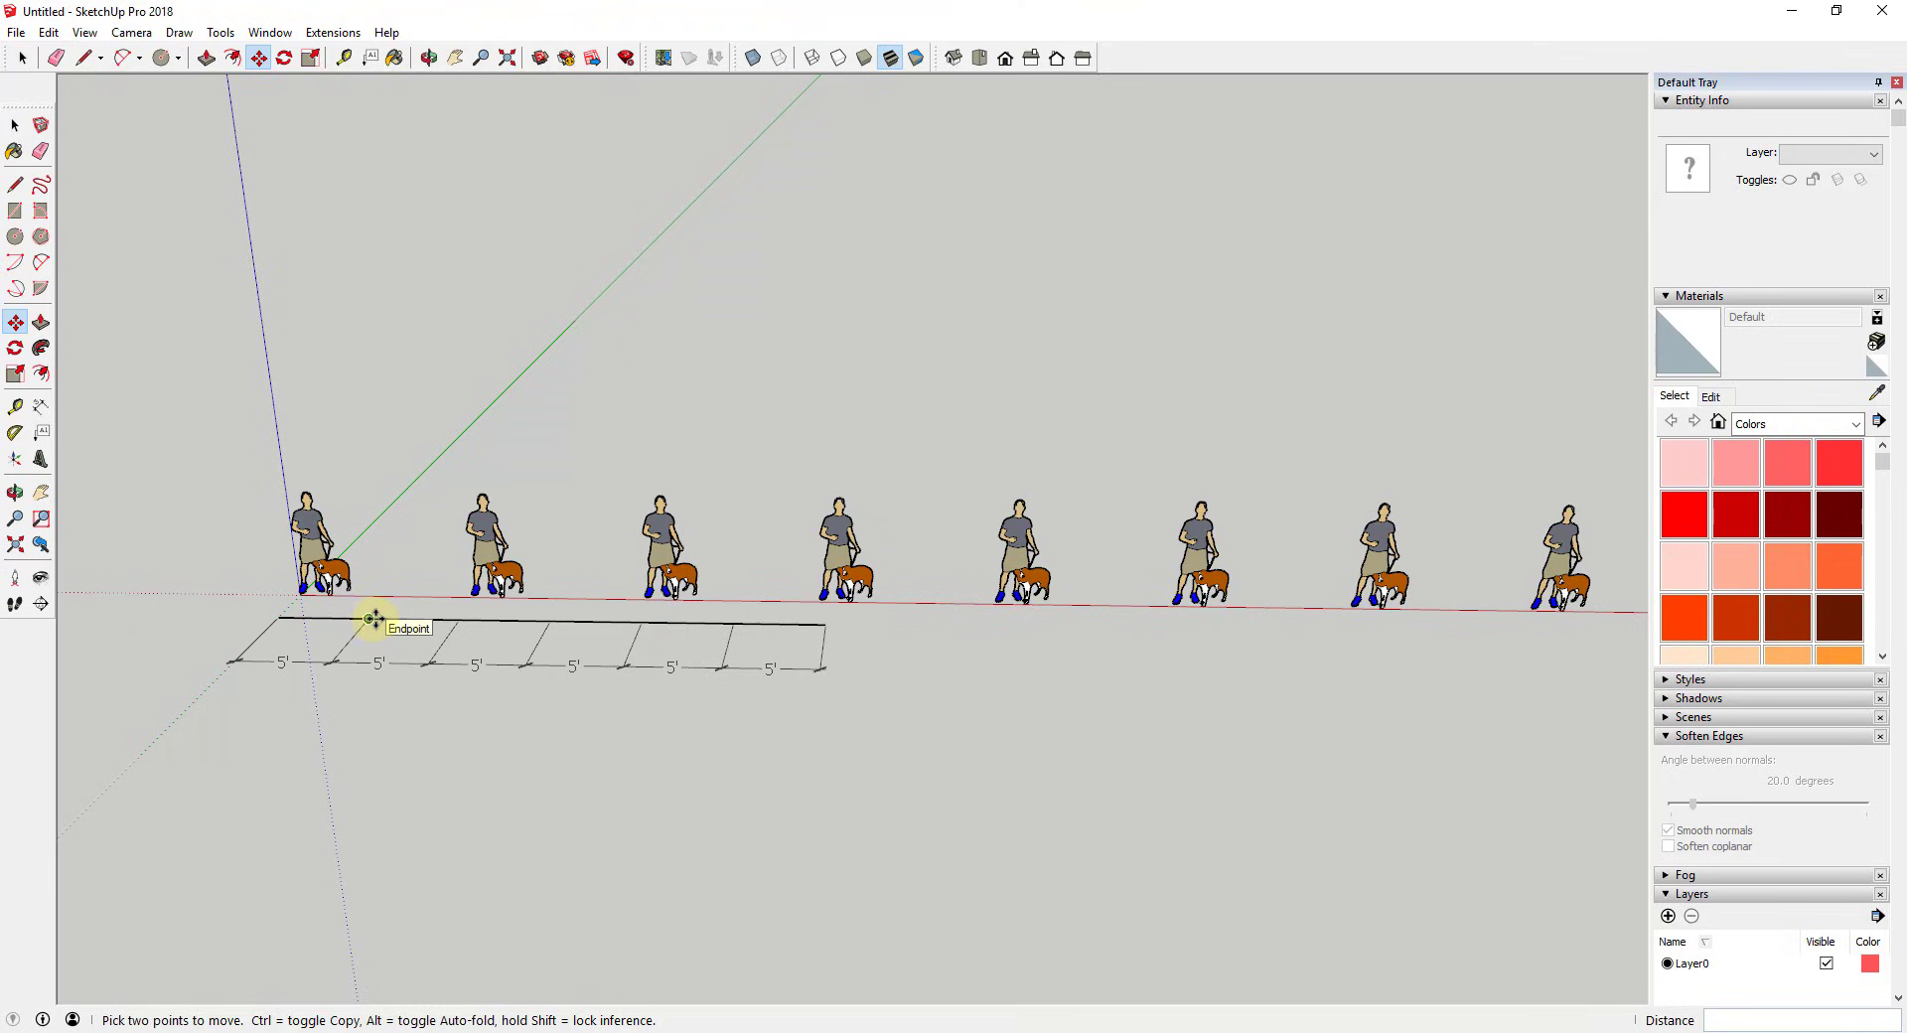
pyautogui.scroll(-1, 373, 619)
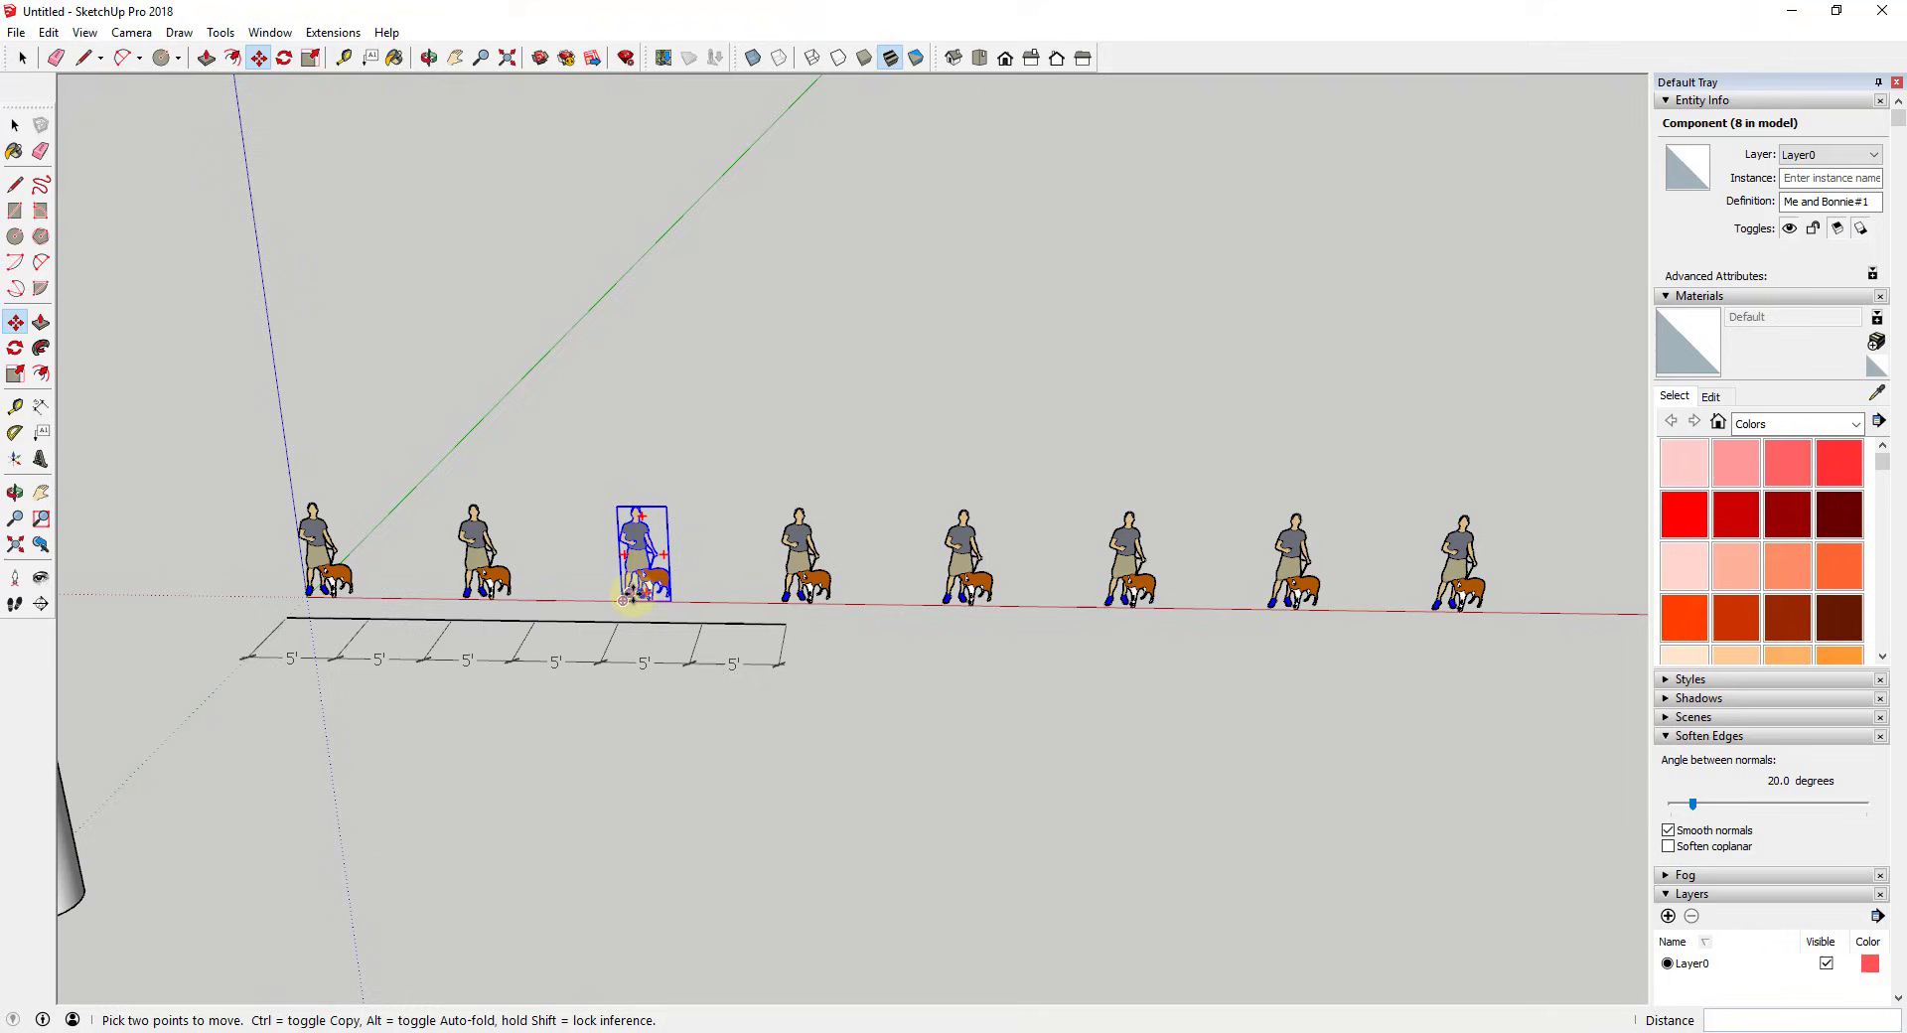
pyautogui.press('Return')
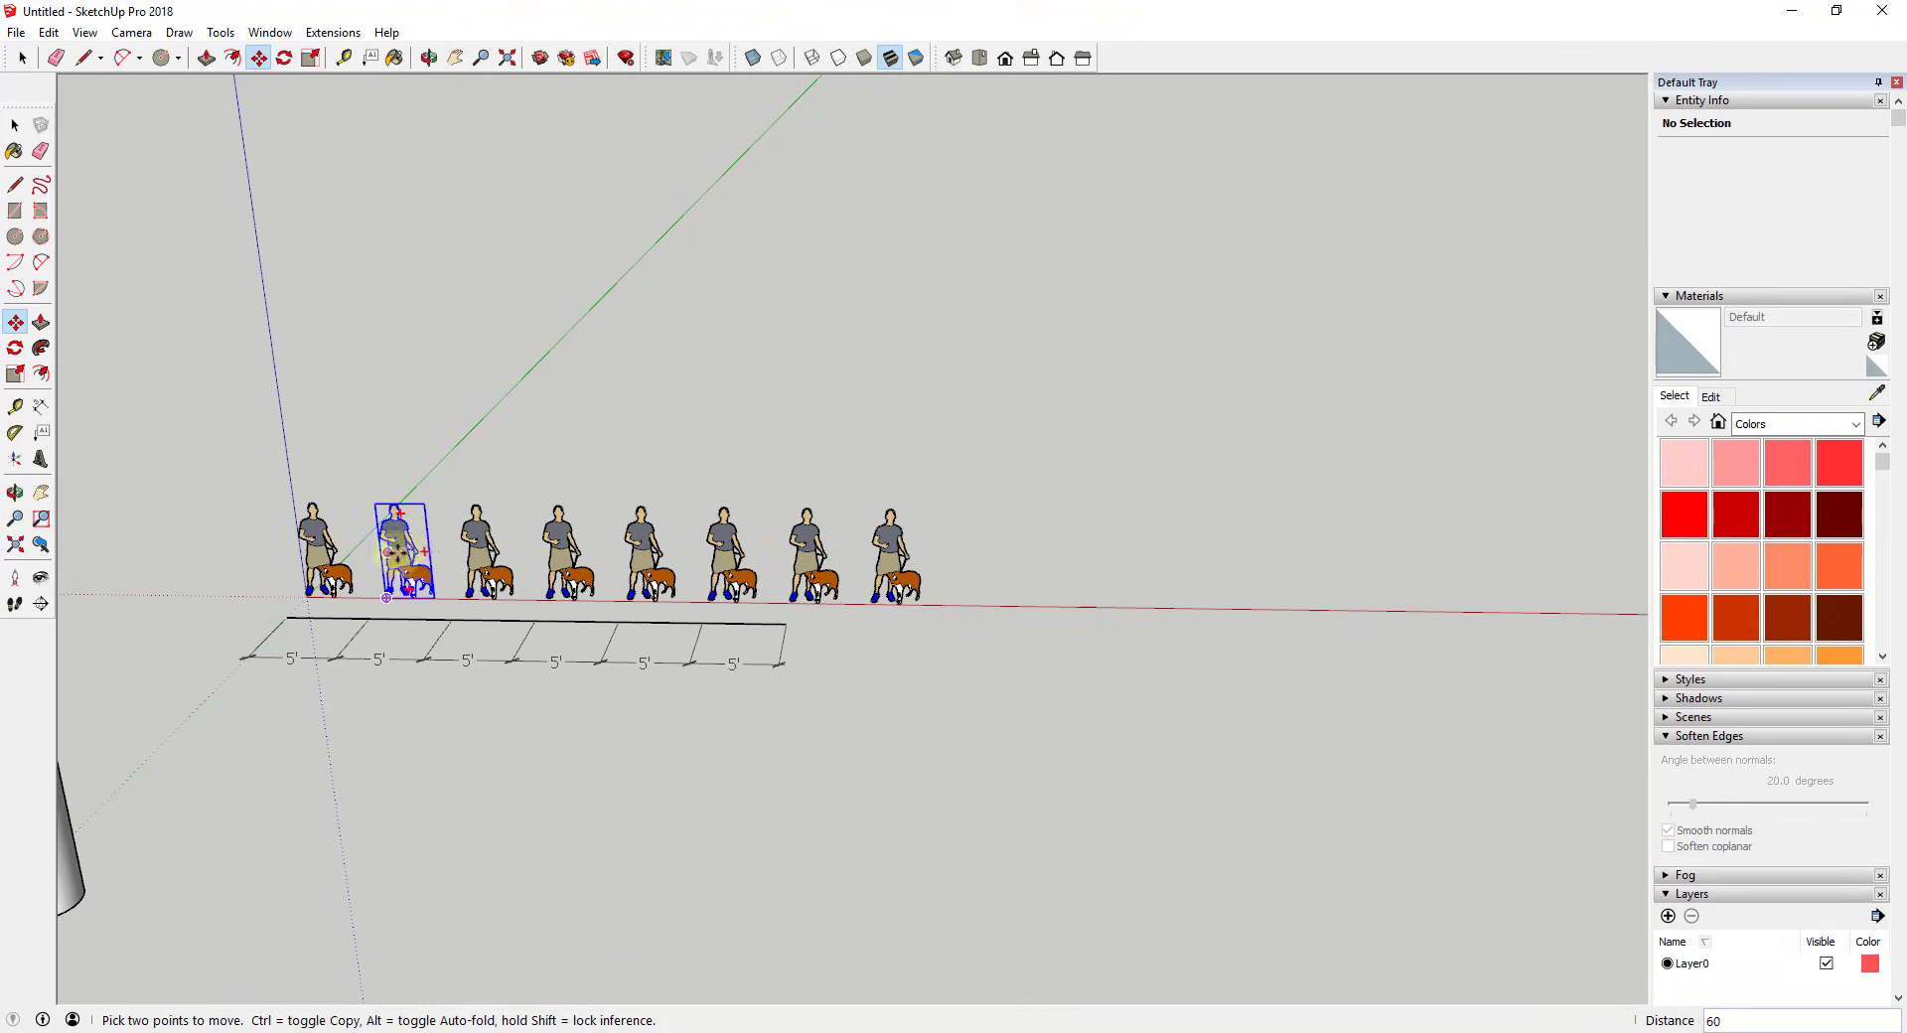
pyautogui.moveTo(913, 561)
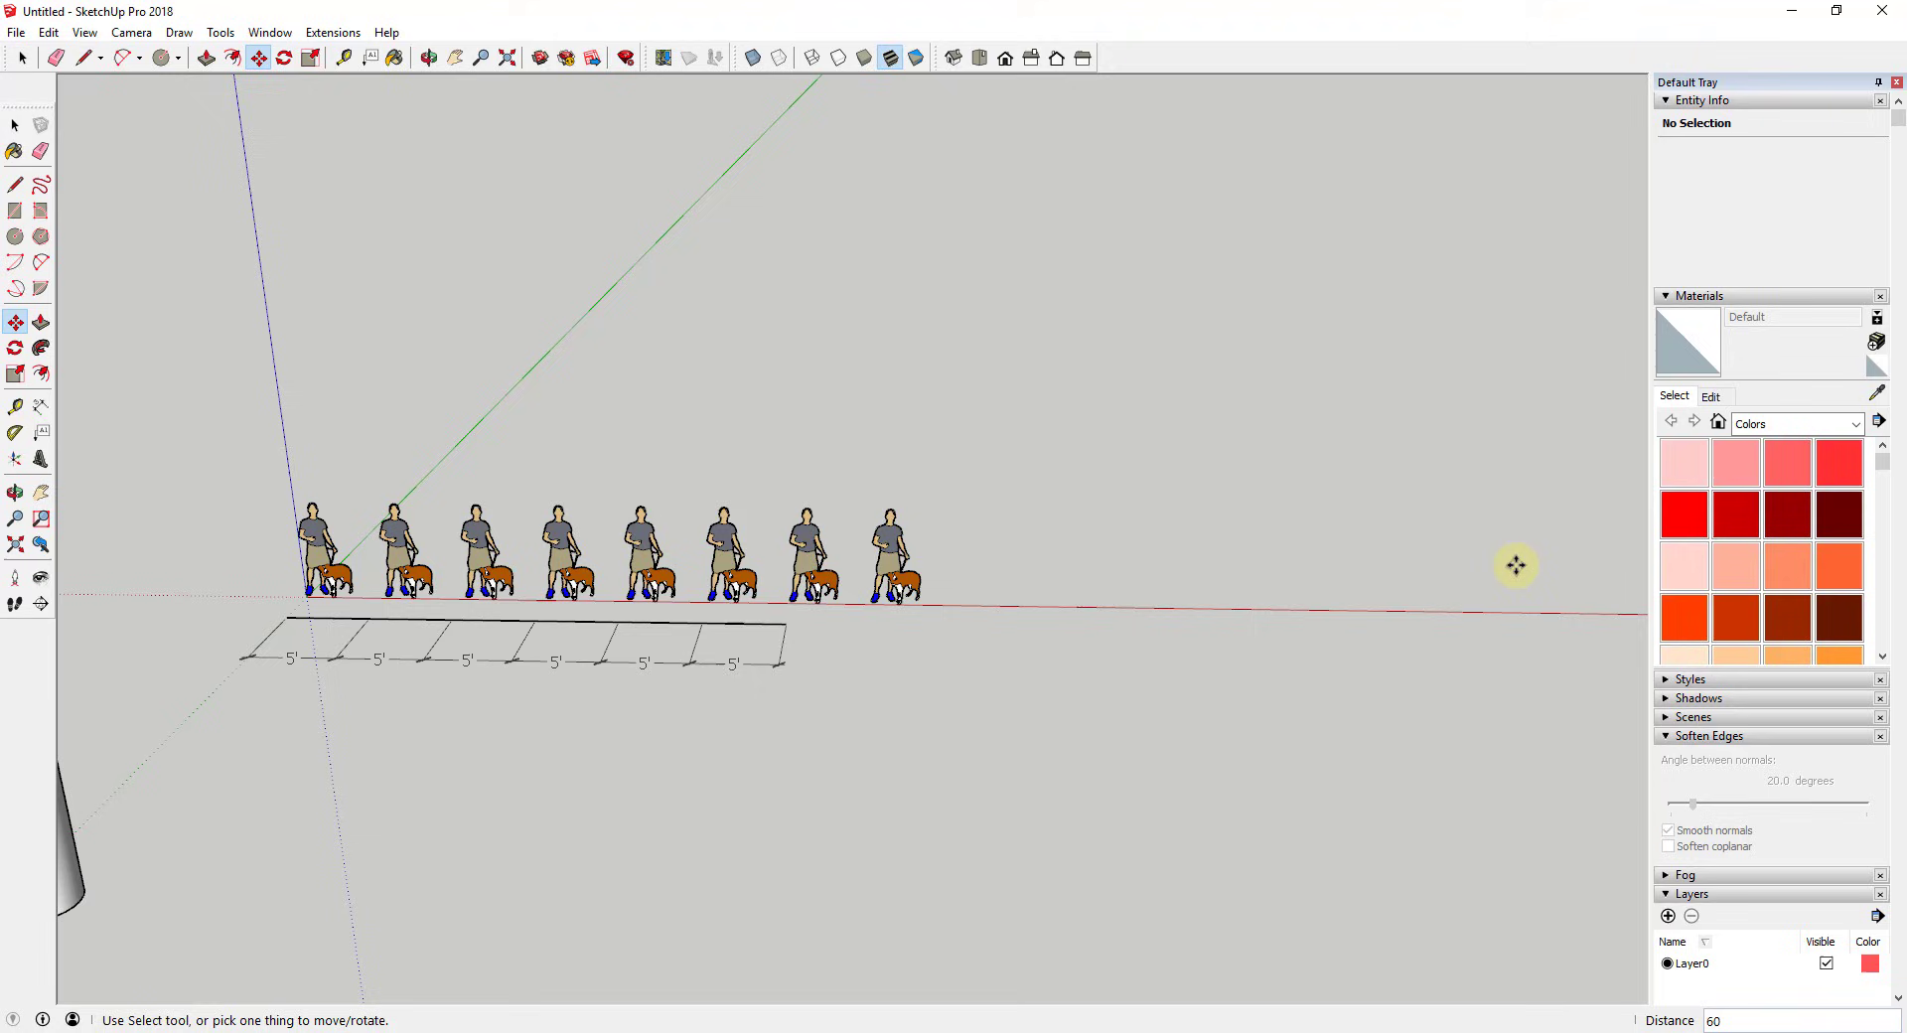
pyautogui.scroll(2, 382, 616)
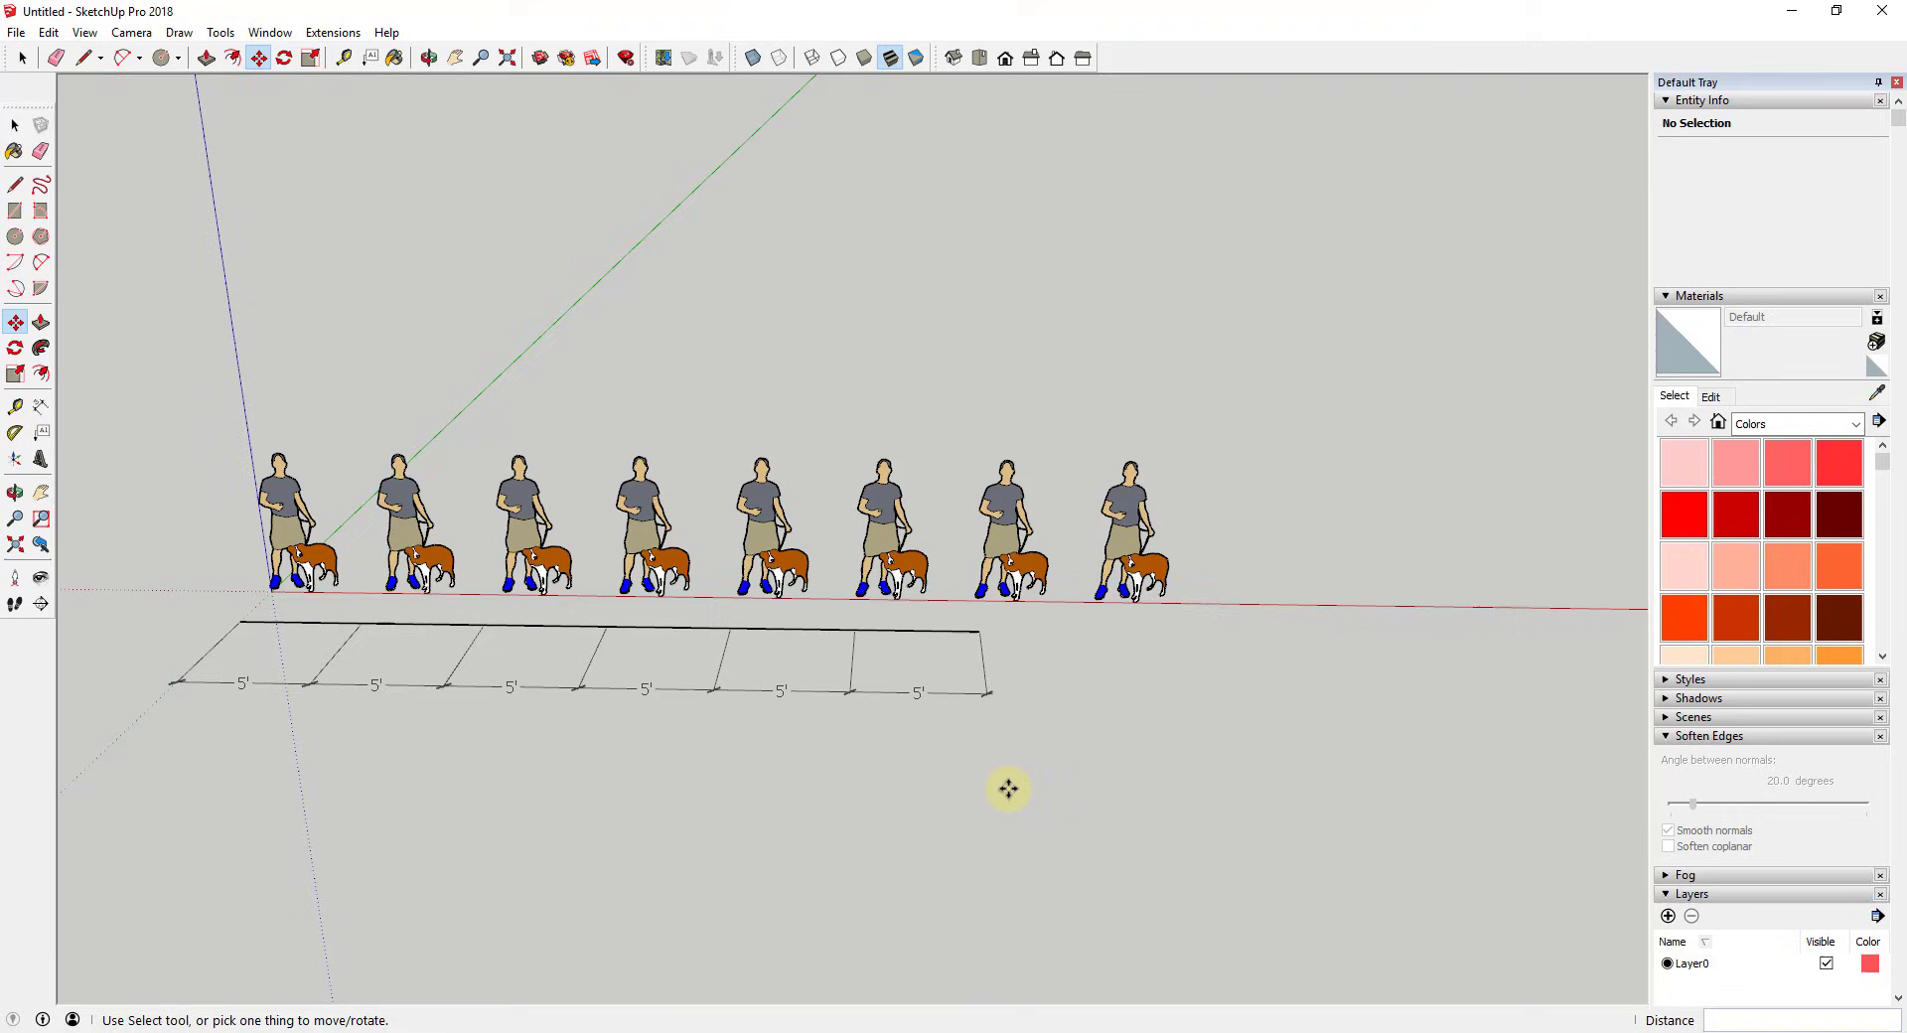
# - Try 48 and 36 inch spacing, settle on 60 inches, then reduce the array to *6
pyautogui.write('48')
pyautogui.press('Return')
pyautogui.write('36')
pyautogui.press('Return')
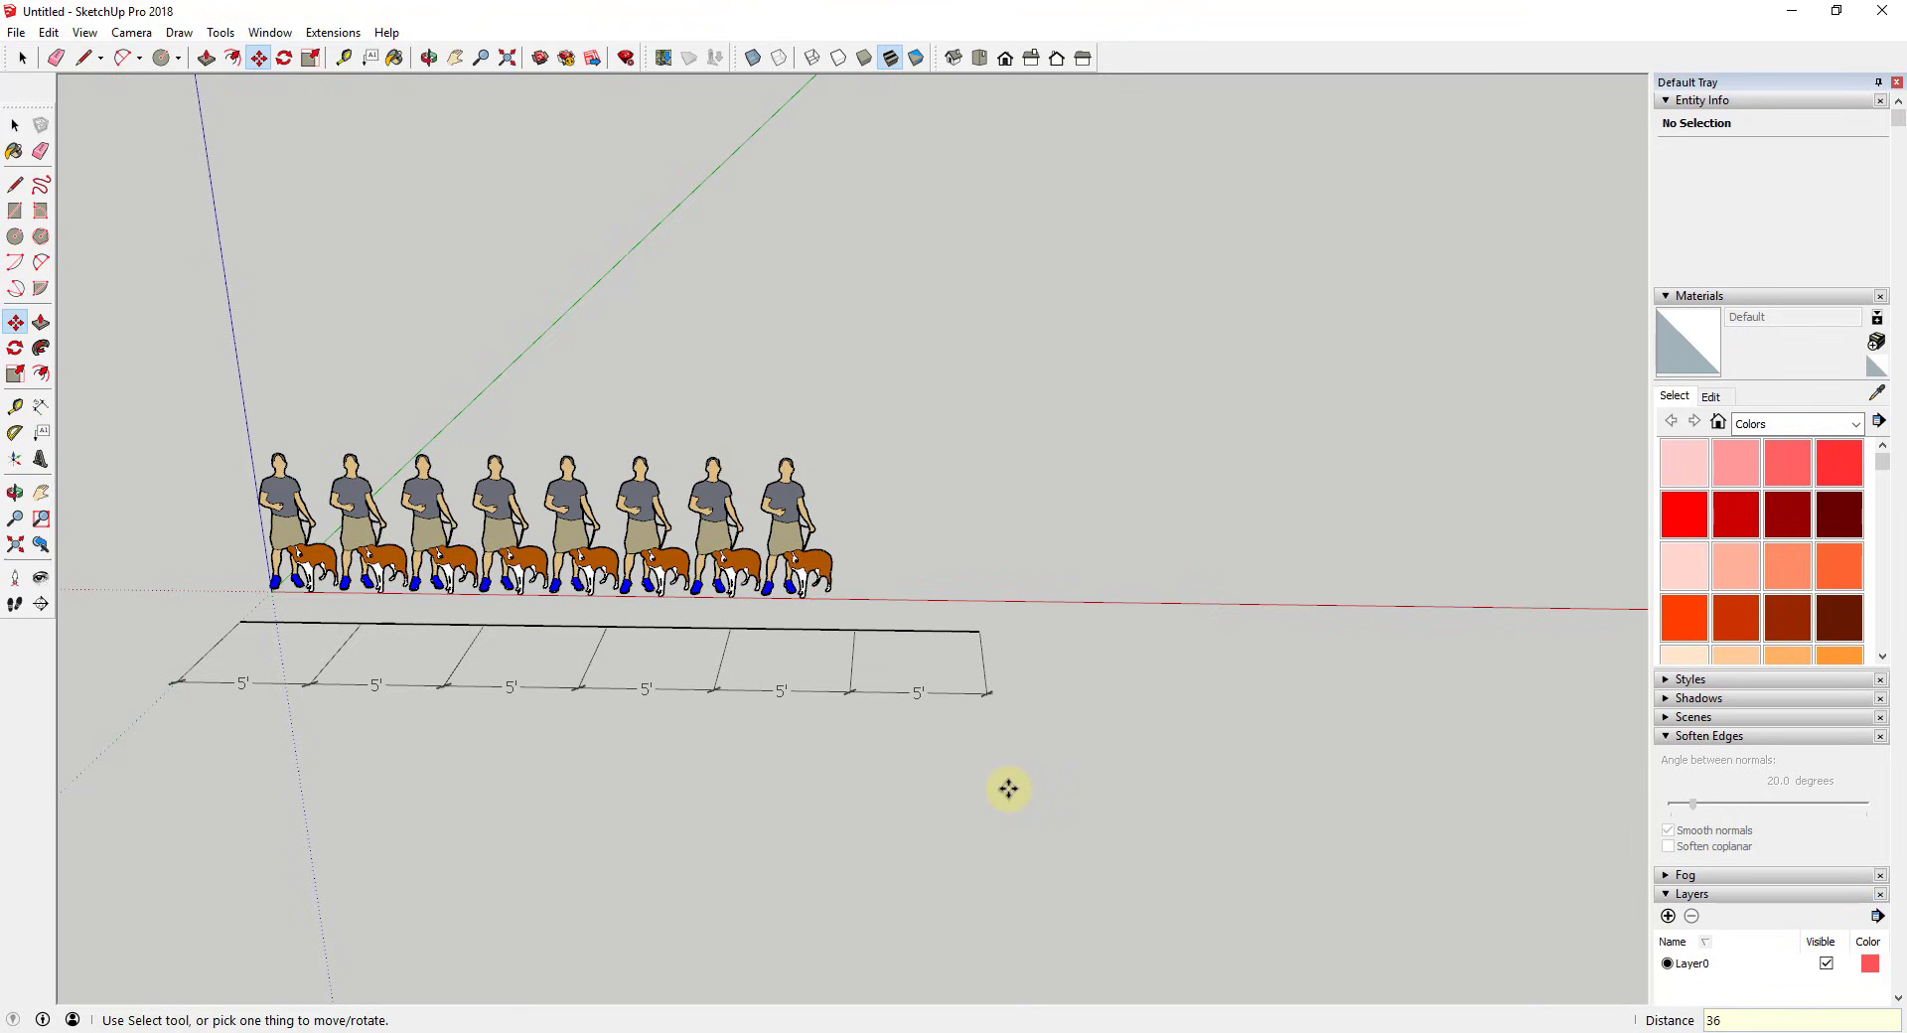
pyautogui.write('60')
pyautogui.press('Return')
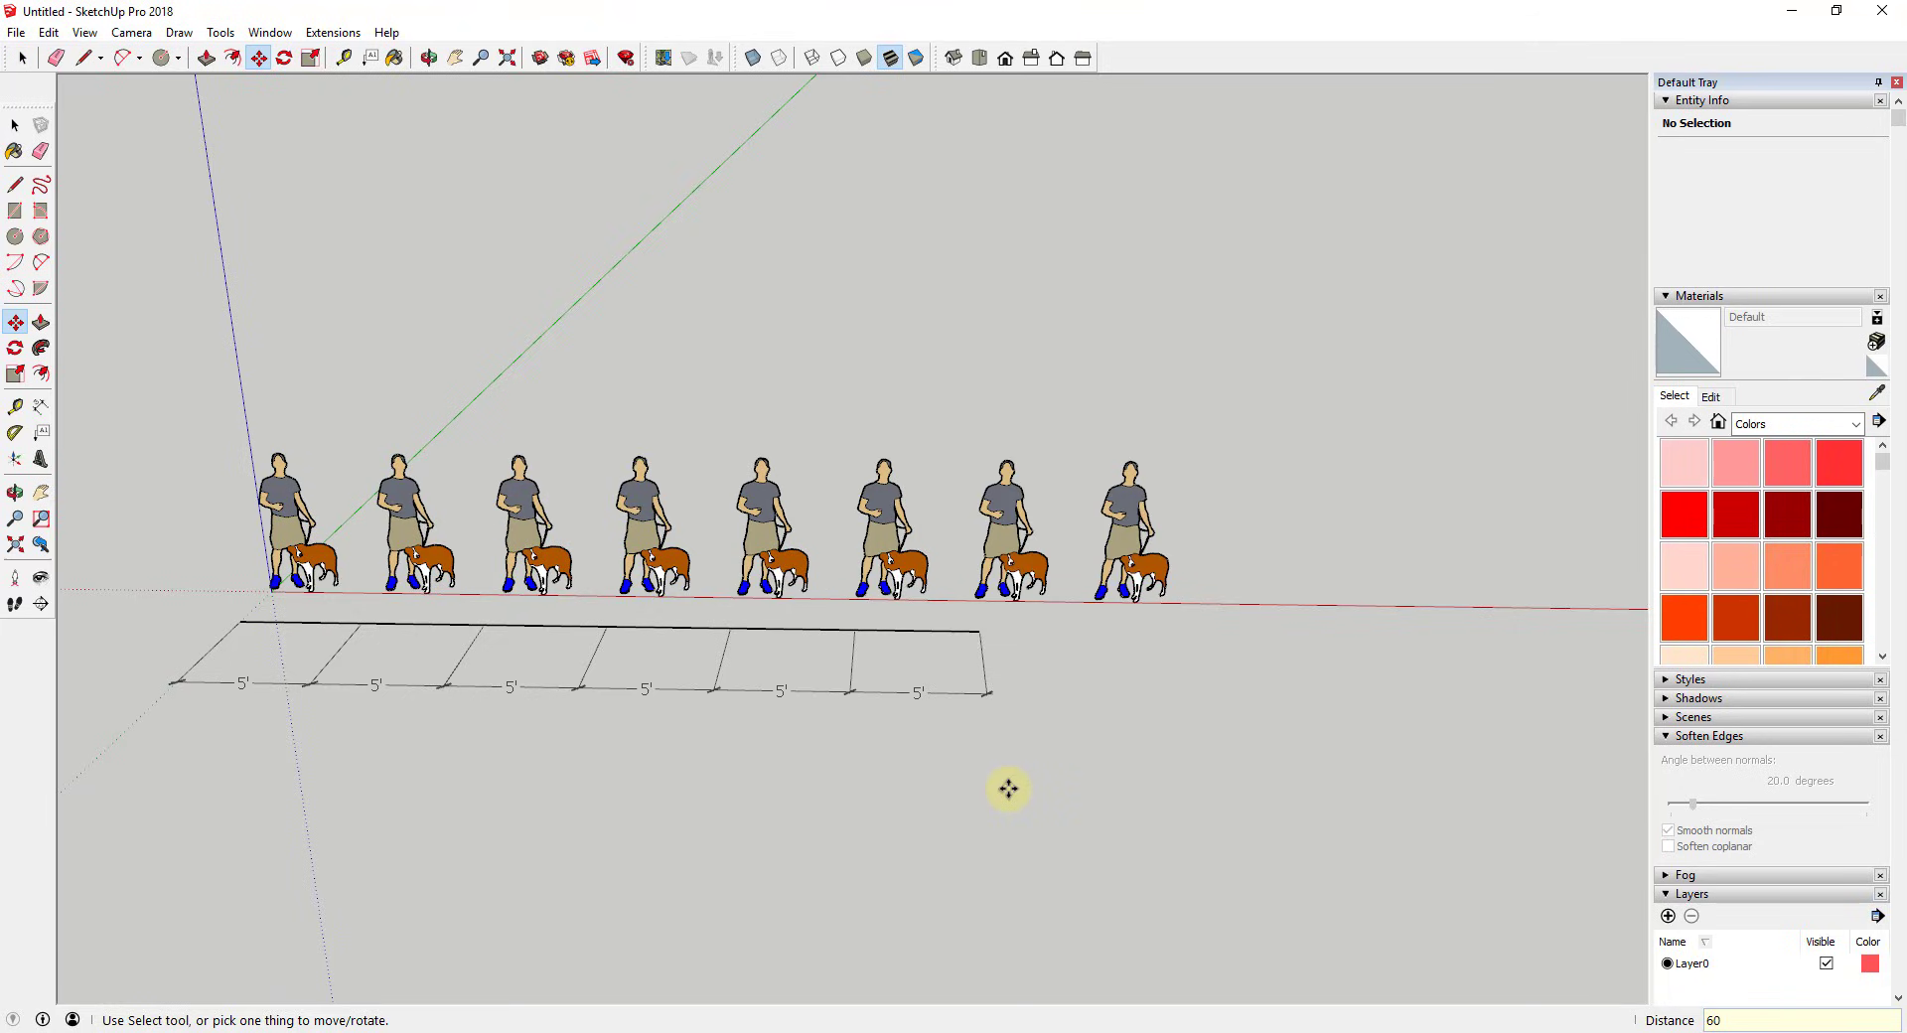
pyautogui.write('*6')
pyautogui.press('Return')
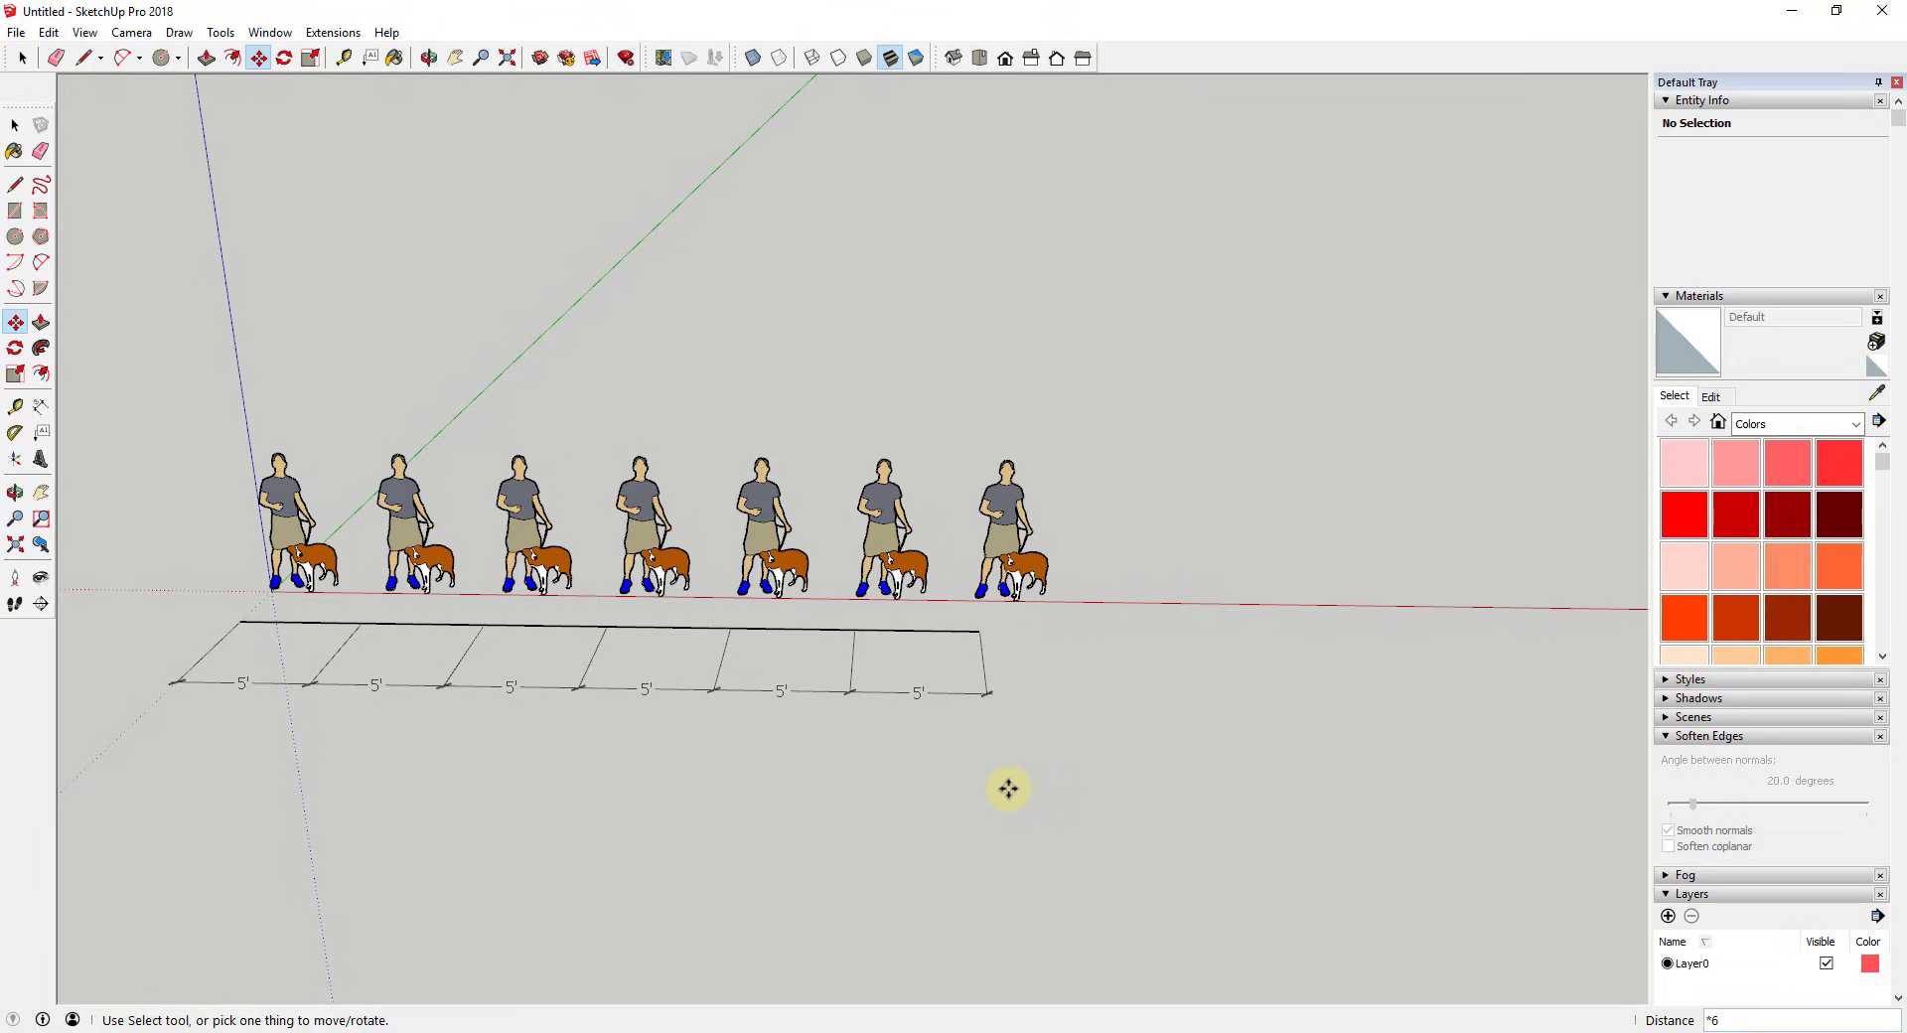
pyautogui.write('*10')
pyautogui.press('Return')
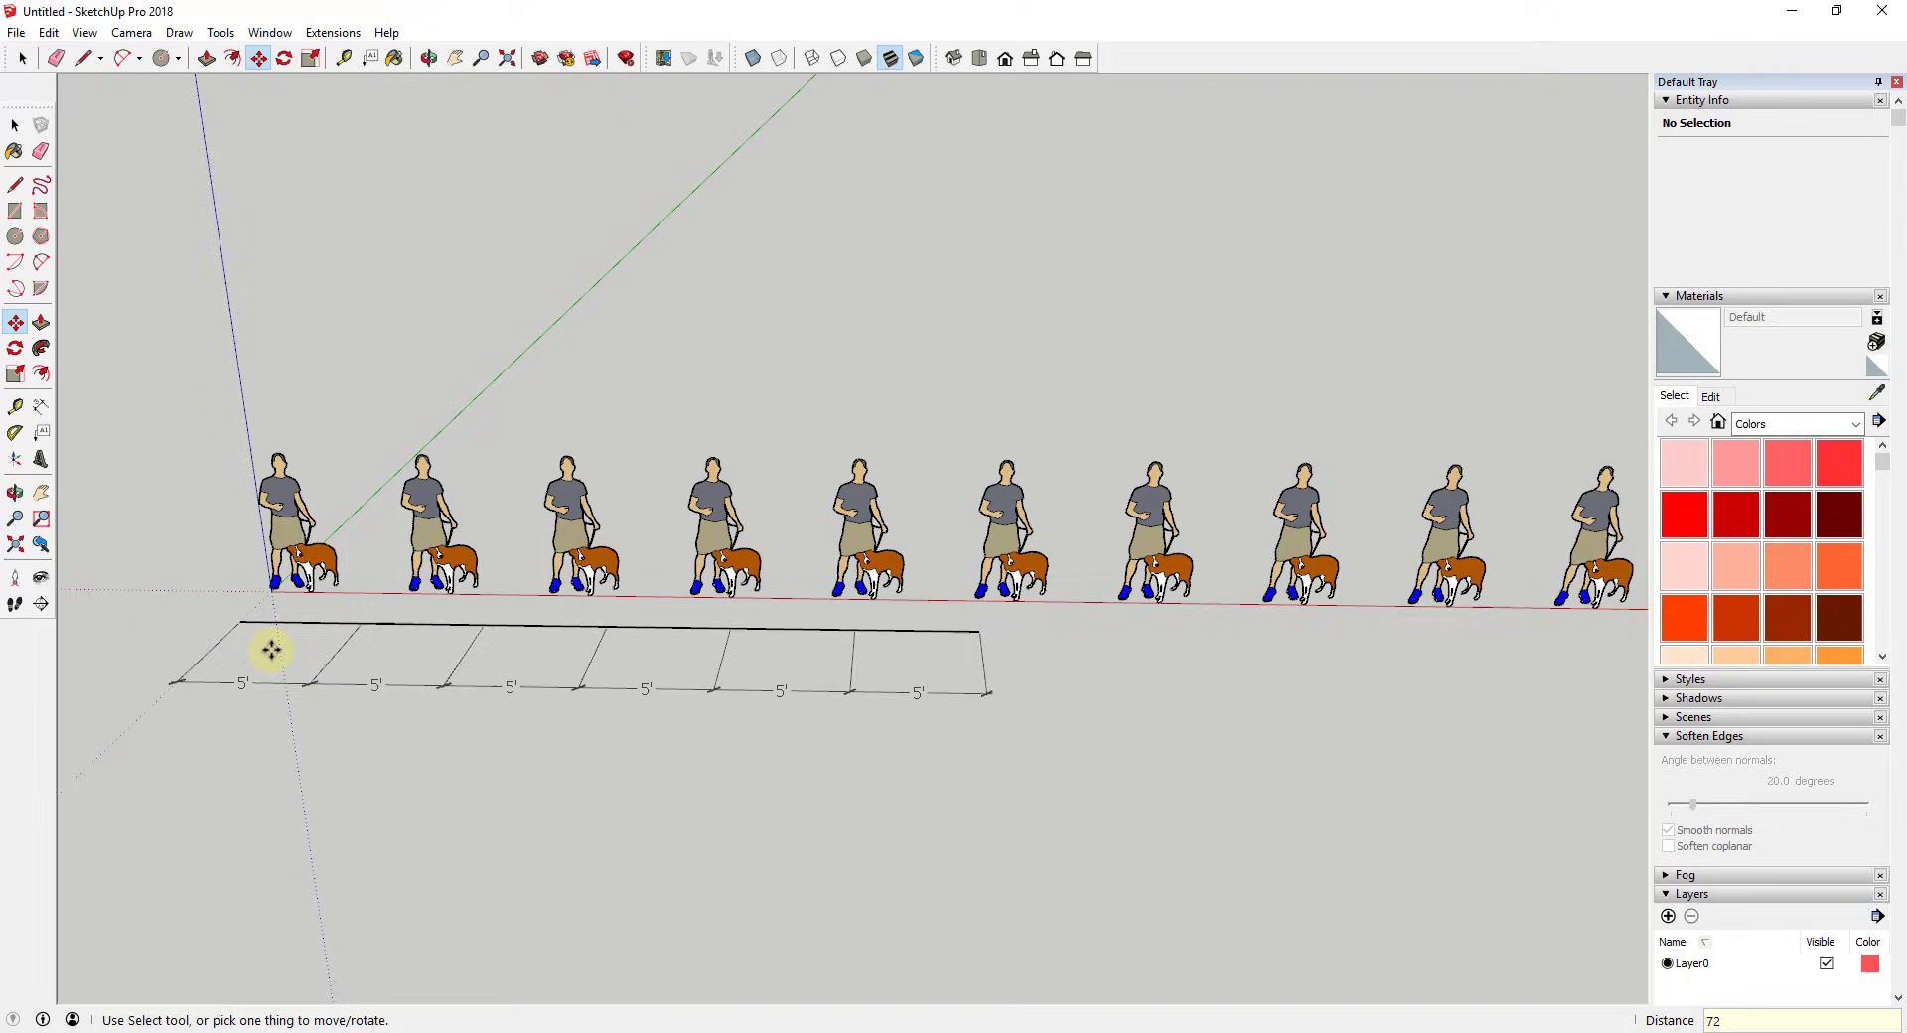
pyautogui.scroll(-2, 456, 366)
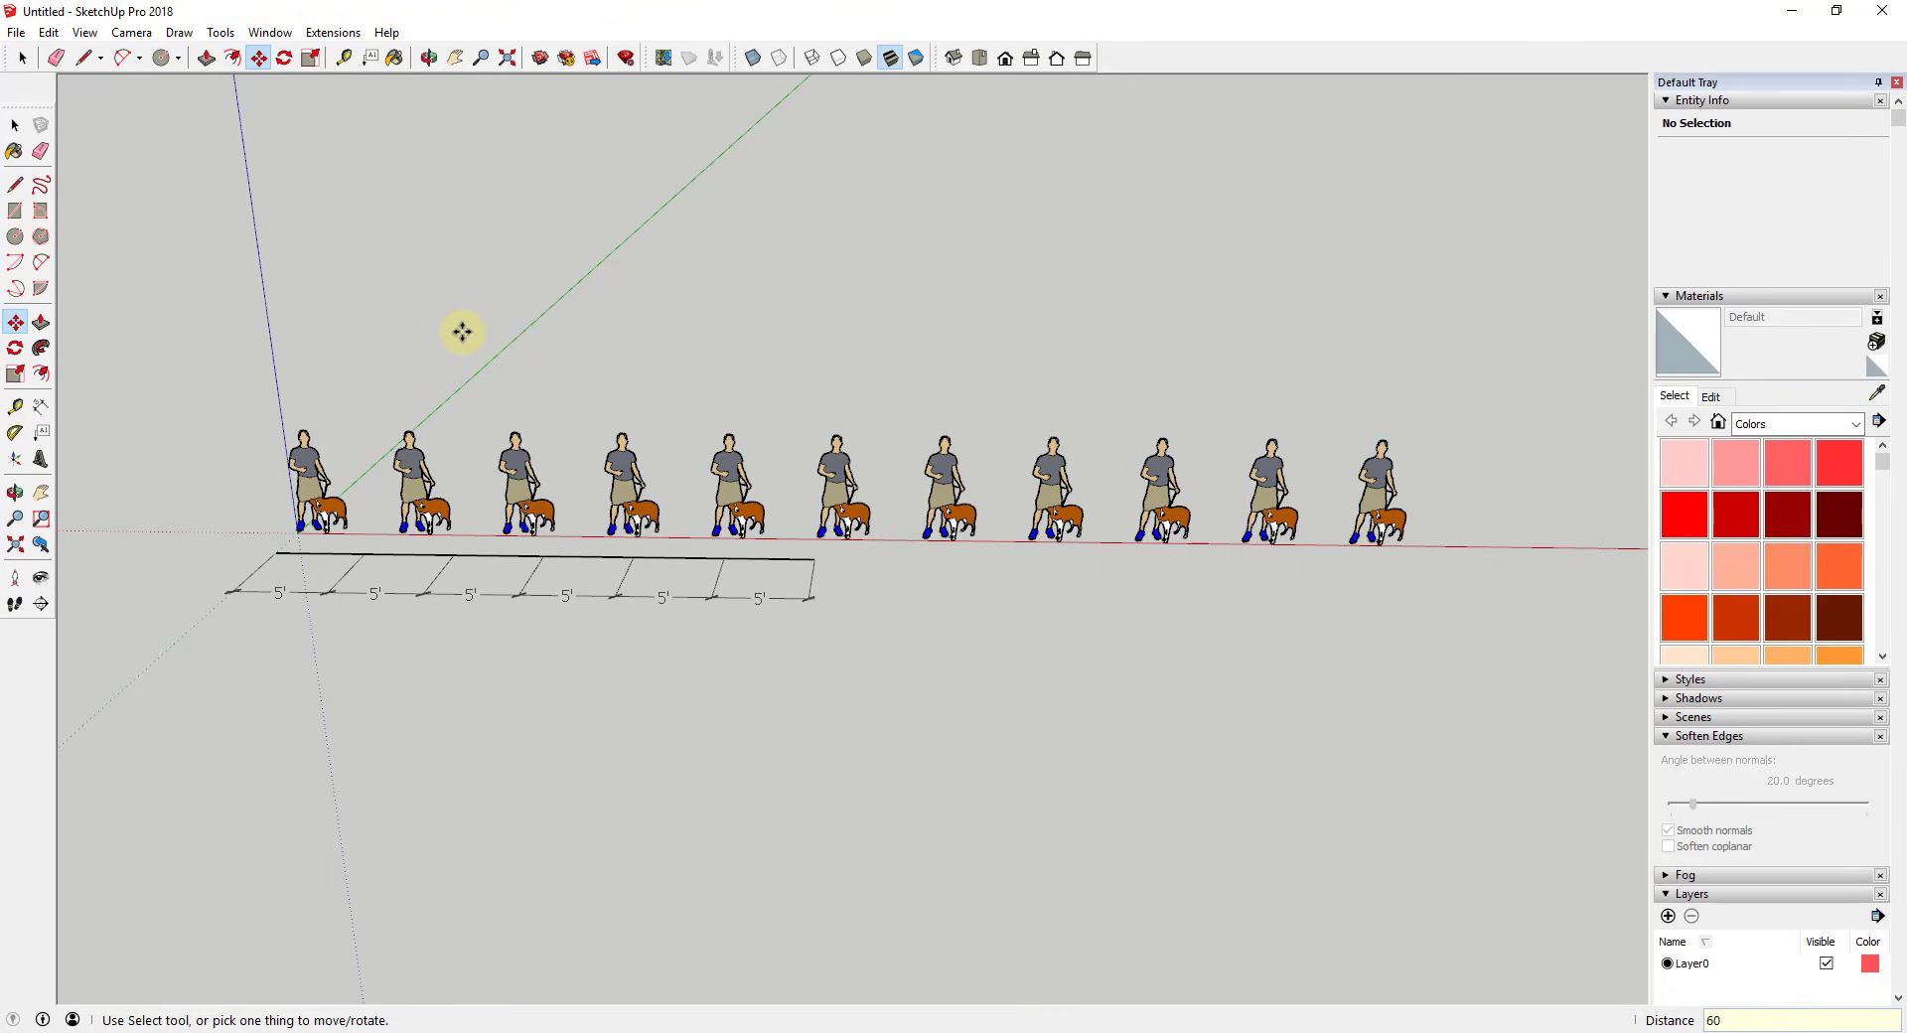
pyautogui.press('Return')
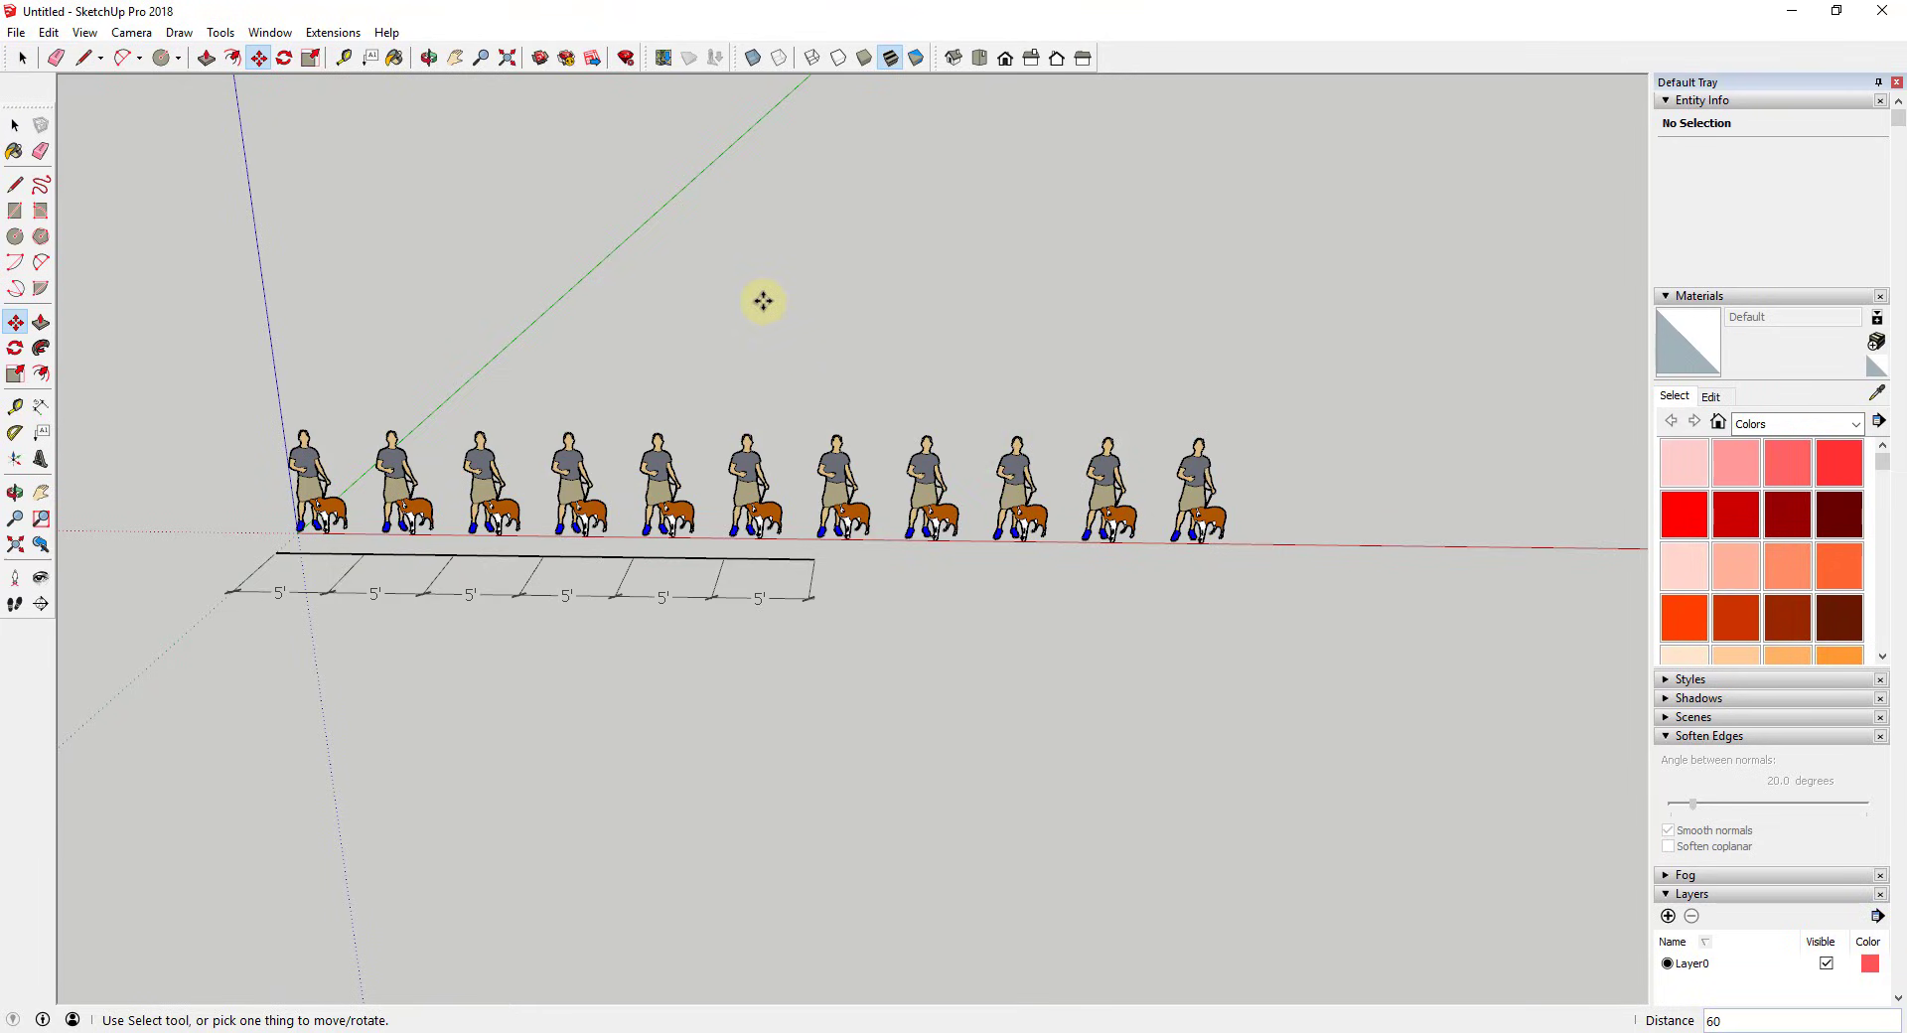
pyautogui.write('*6')
pyautogui.press('Return')
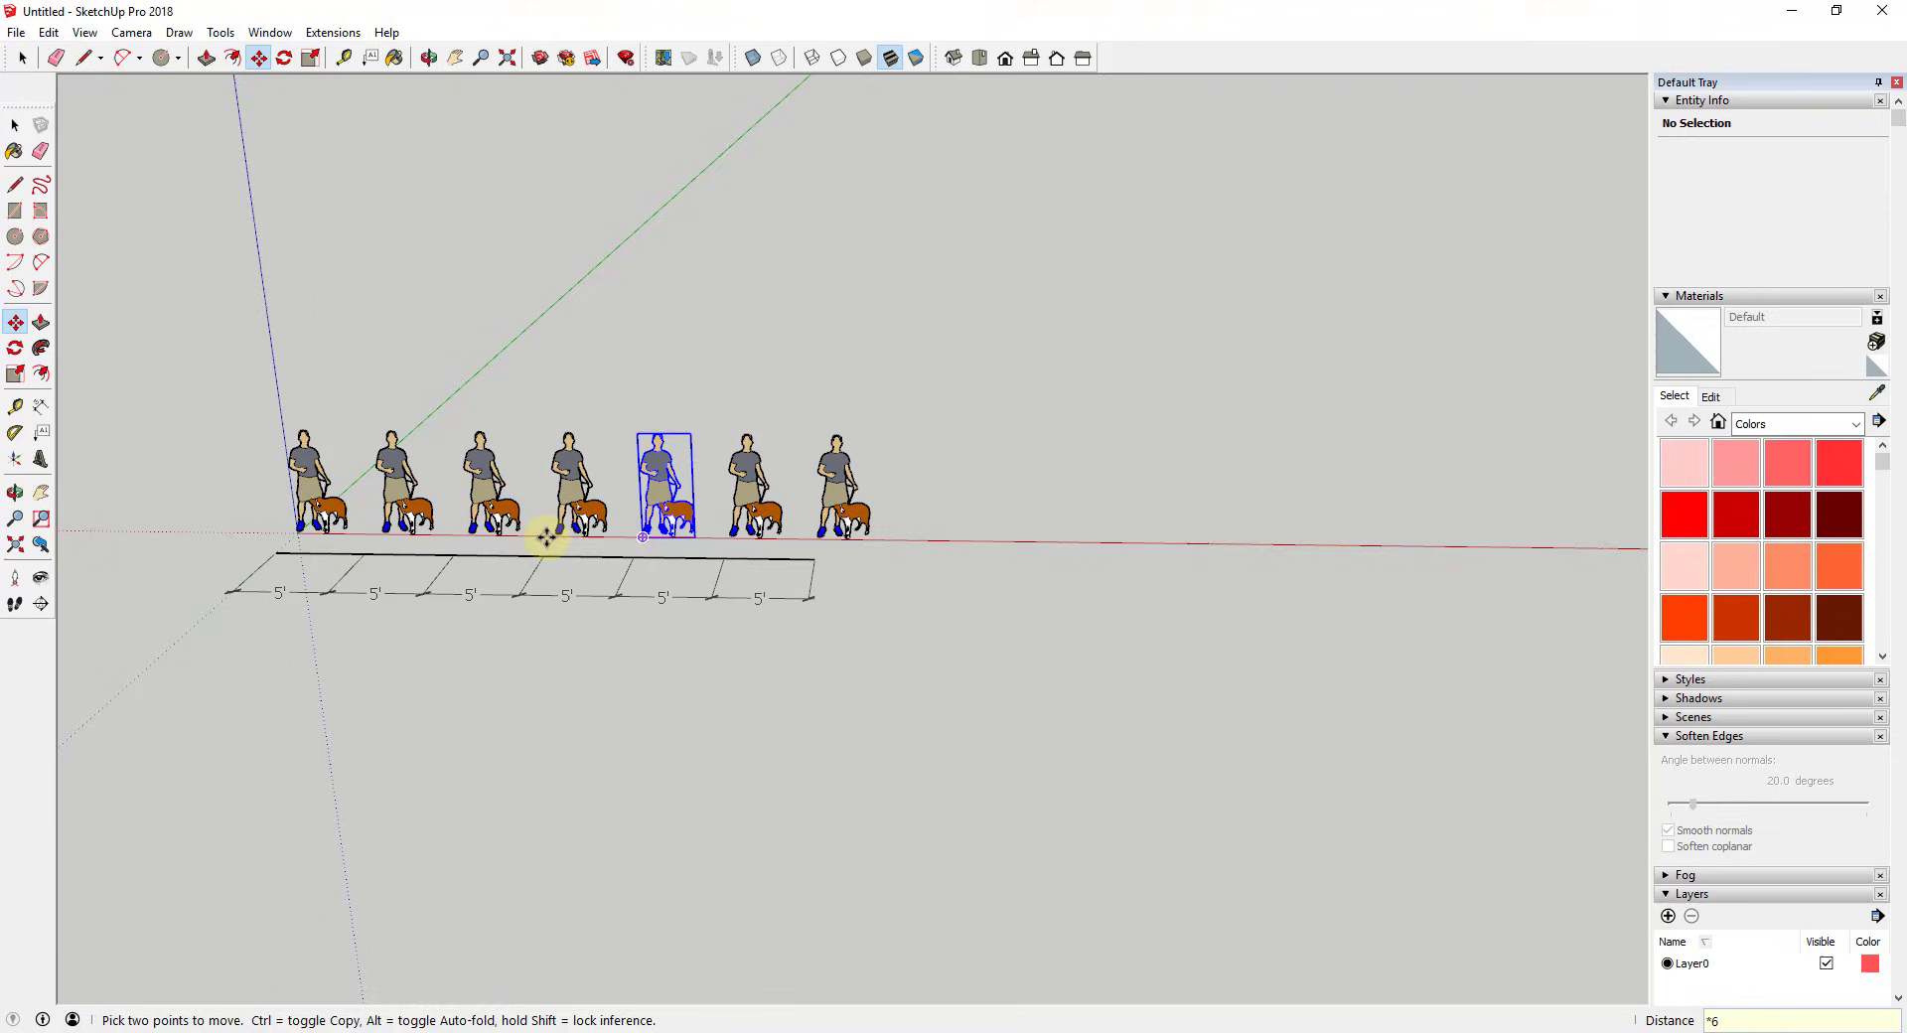
pyautogui.scroll(4, 341, 545)
pyautogui.keyDown('shift'); pyautogui.moveTo(366, 540); pyautogui.dragTo(621, 536, button='middle'); pyautogui.keyUp('shift')
pyautogui.press('m')
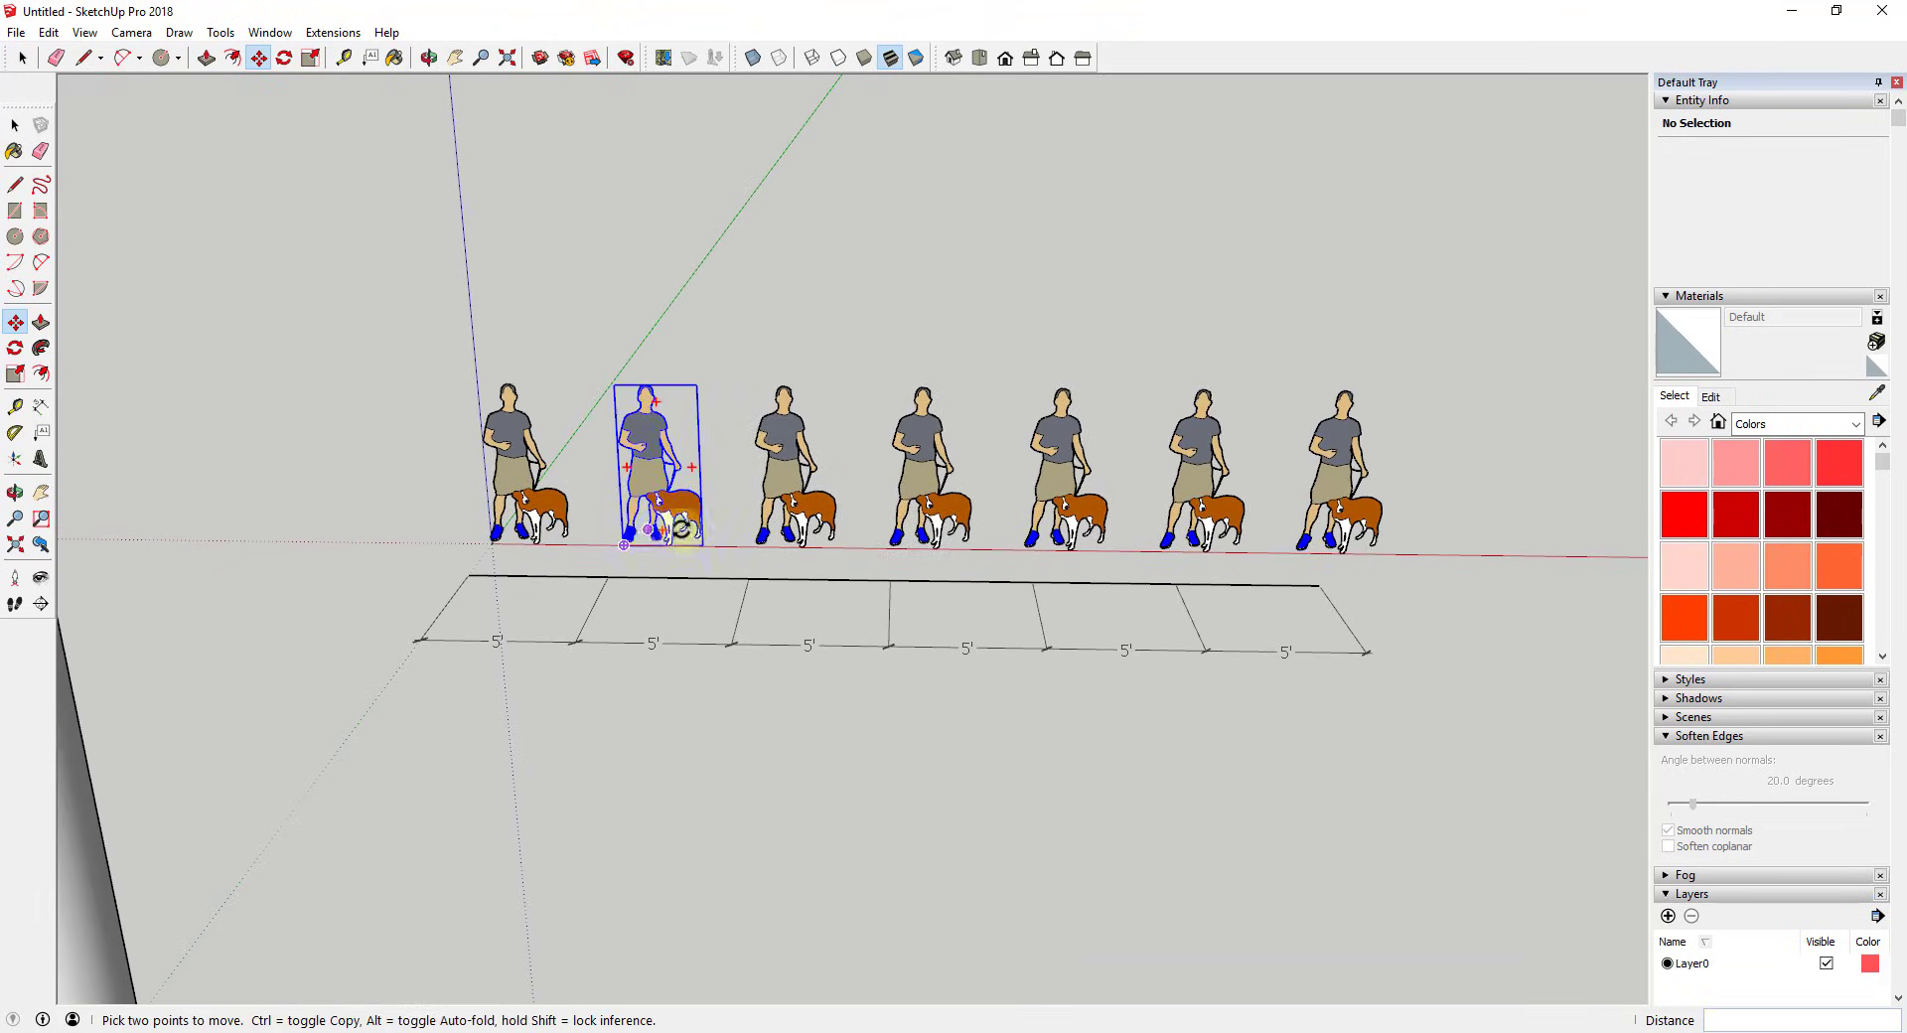
pyautogui.click(1329, 501)
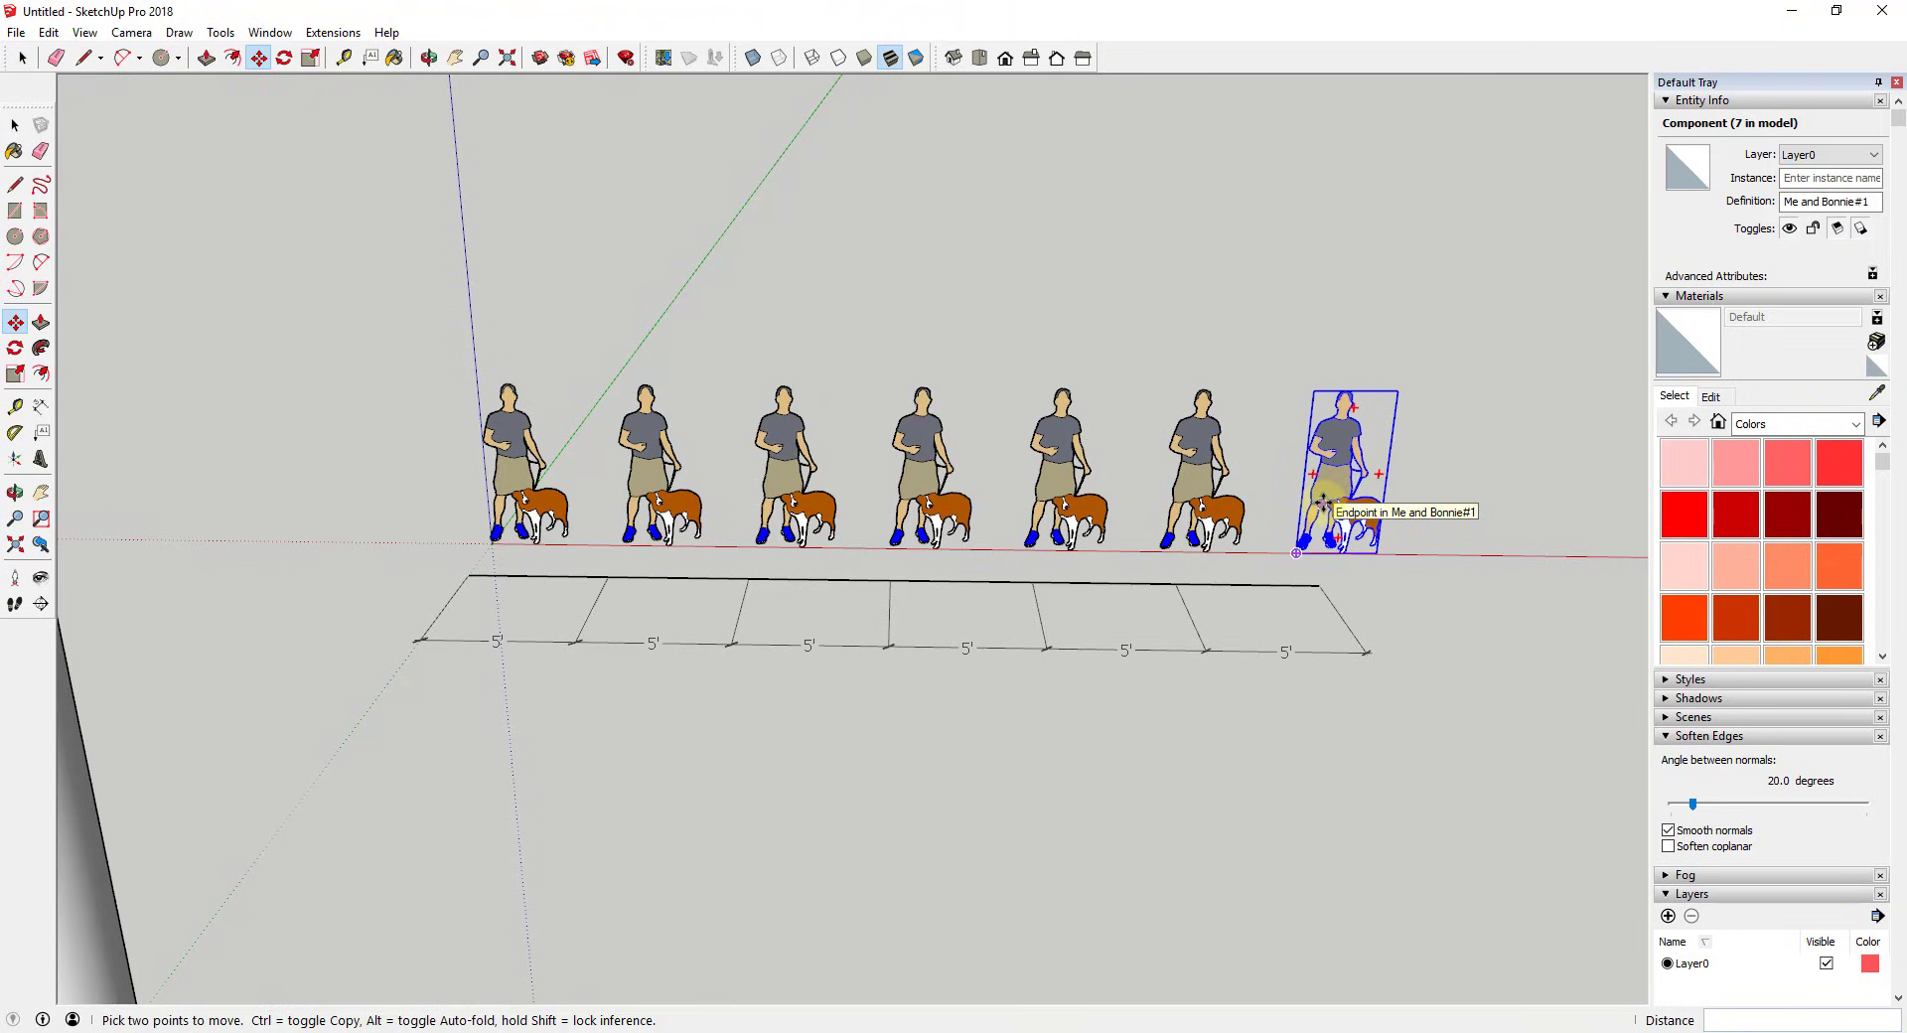
pyautogui.scroll(-3, 1313, 483)
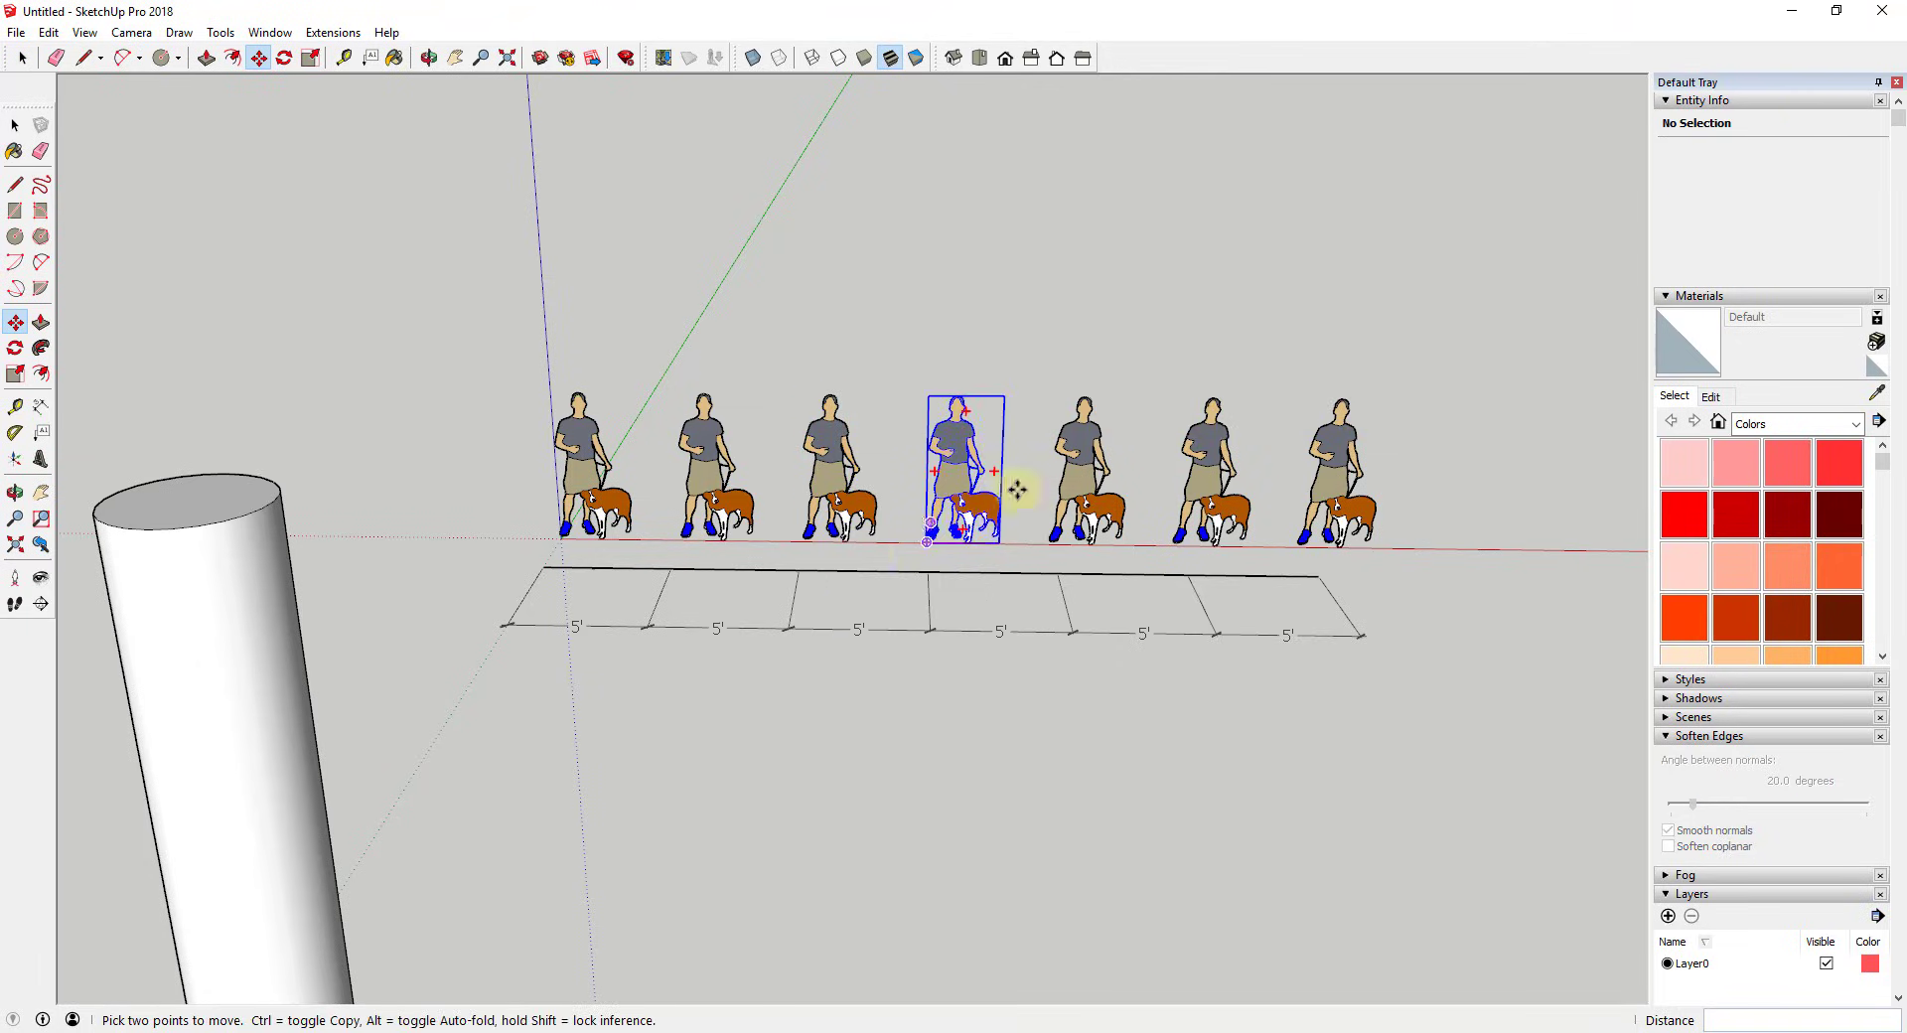
pyautogui.press('space')
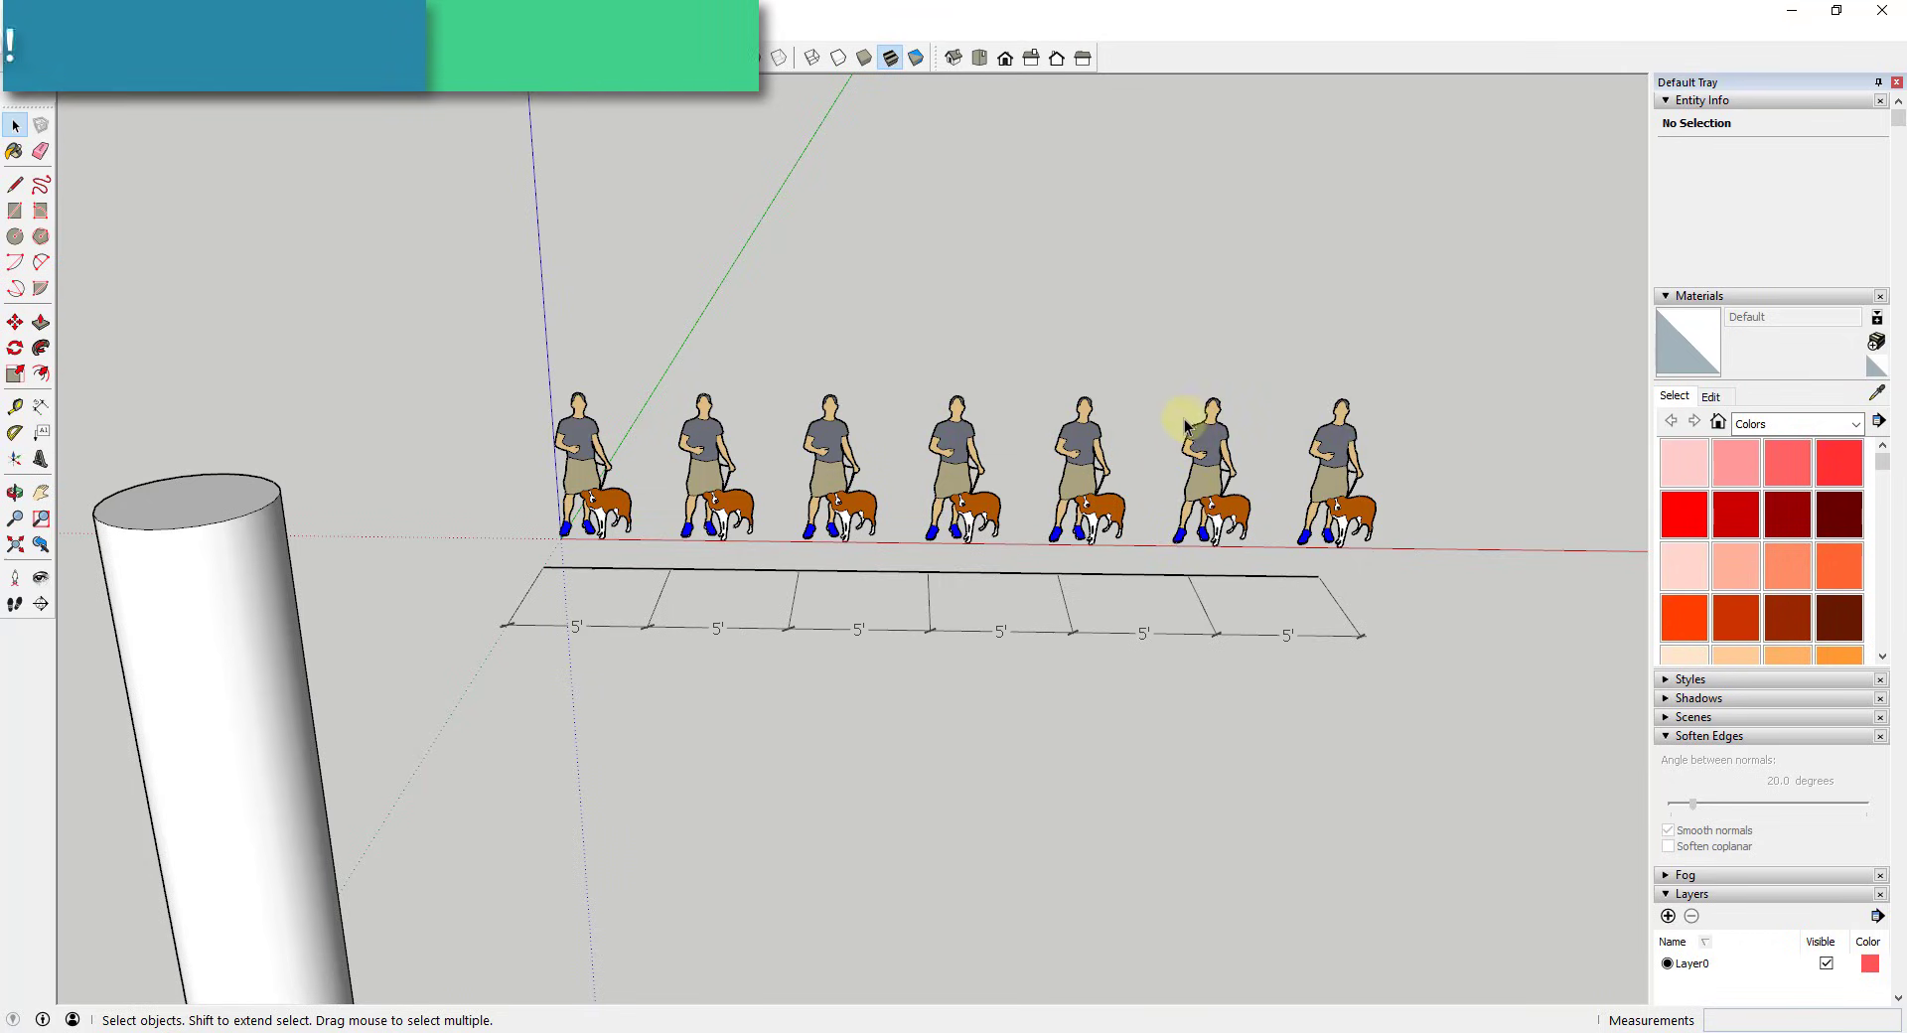
# - Select the whole cylinder and Ctrl-rotate a copy around a pivot point on the ground
pyautogui.scroll(-3, 1185, 425)
pyautogui.moveTo(1192, 366); pyautogui.dragTo(1140, 480, button='middle')
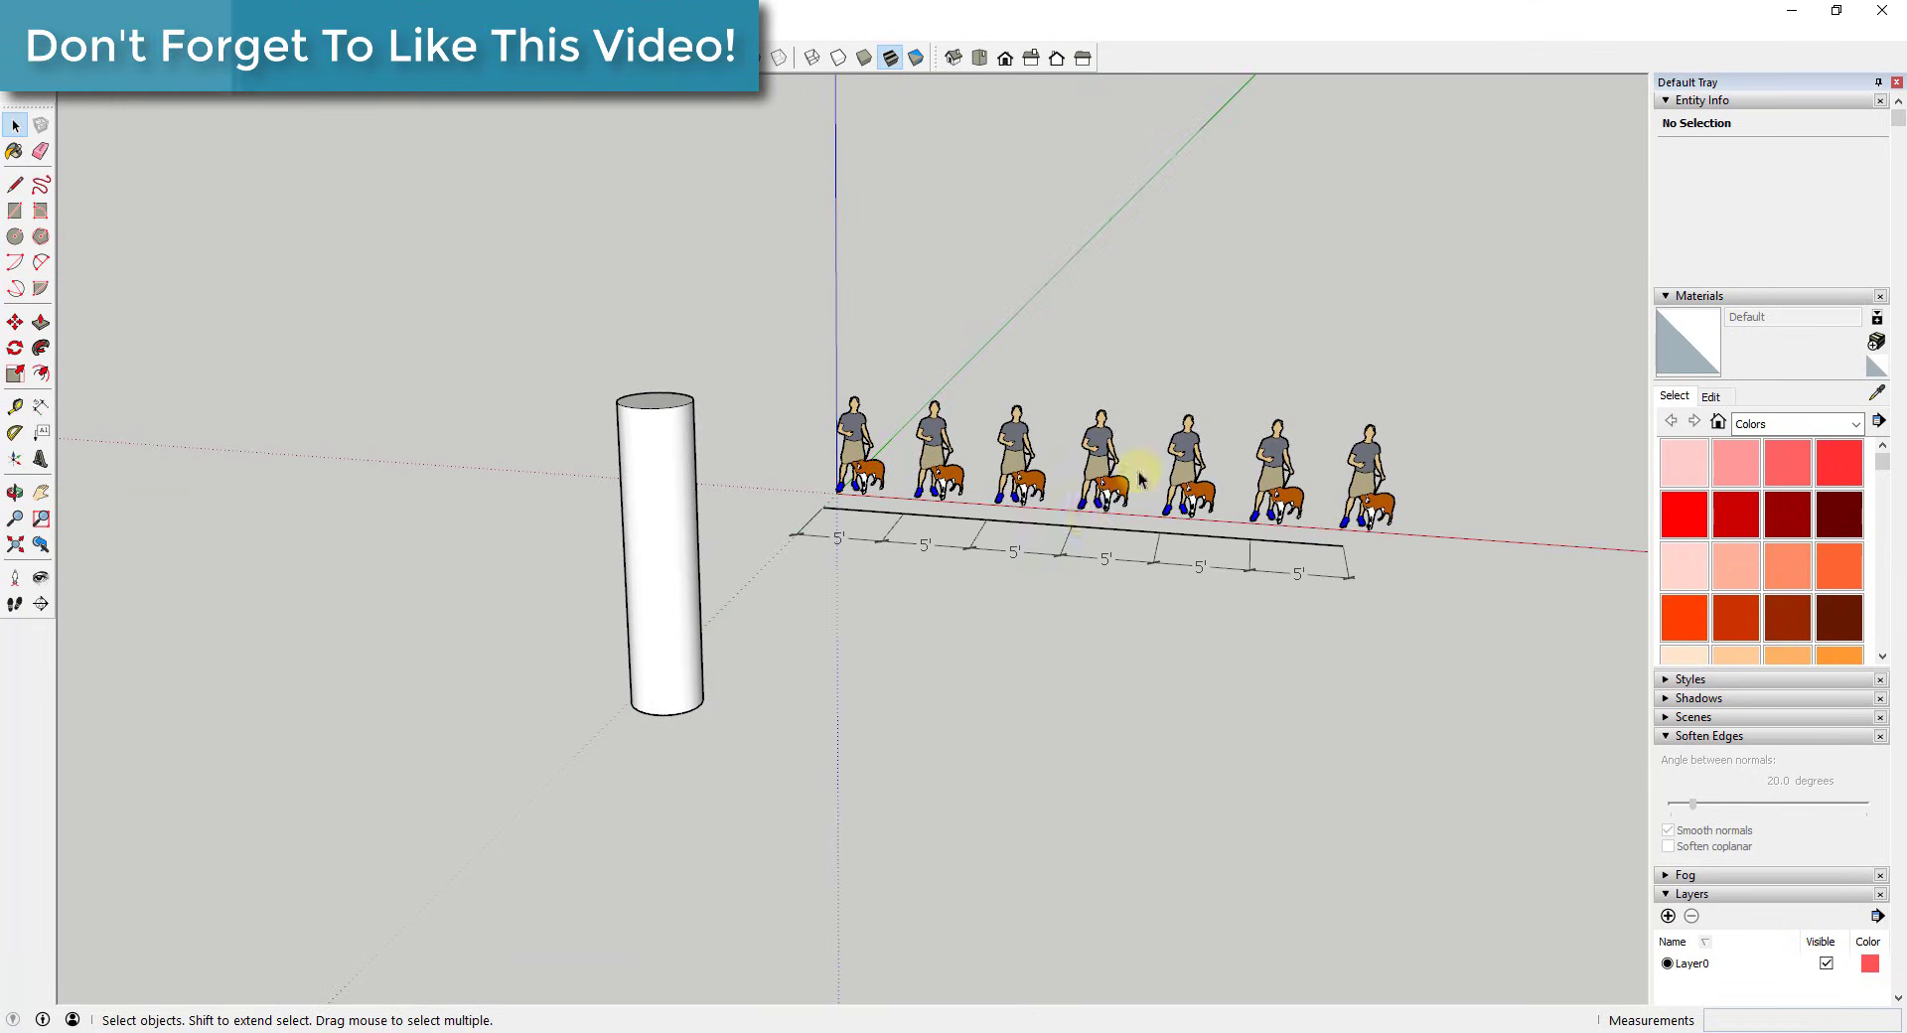
pyautogui.doubleClick(646, 675)
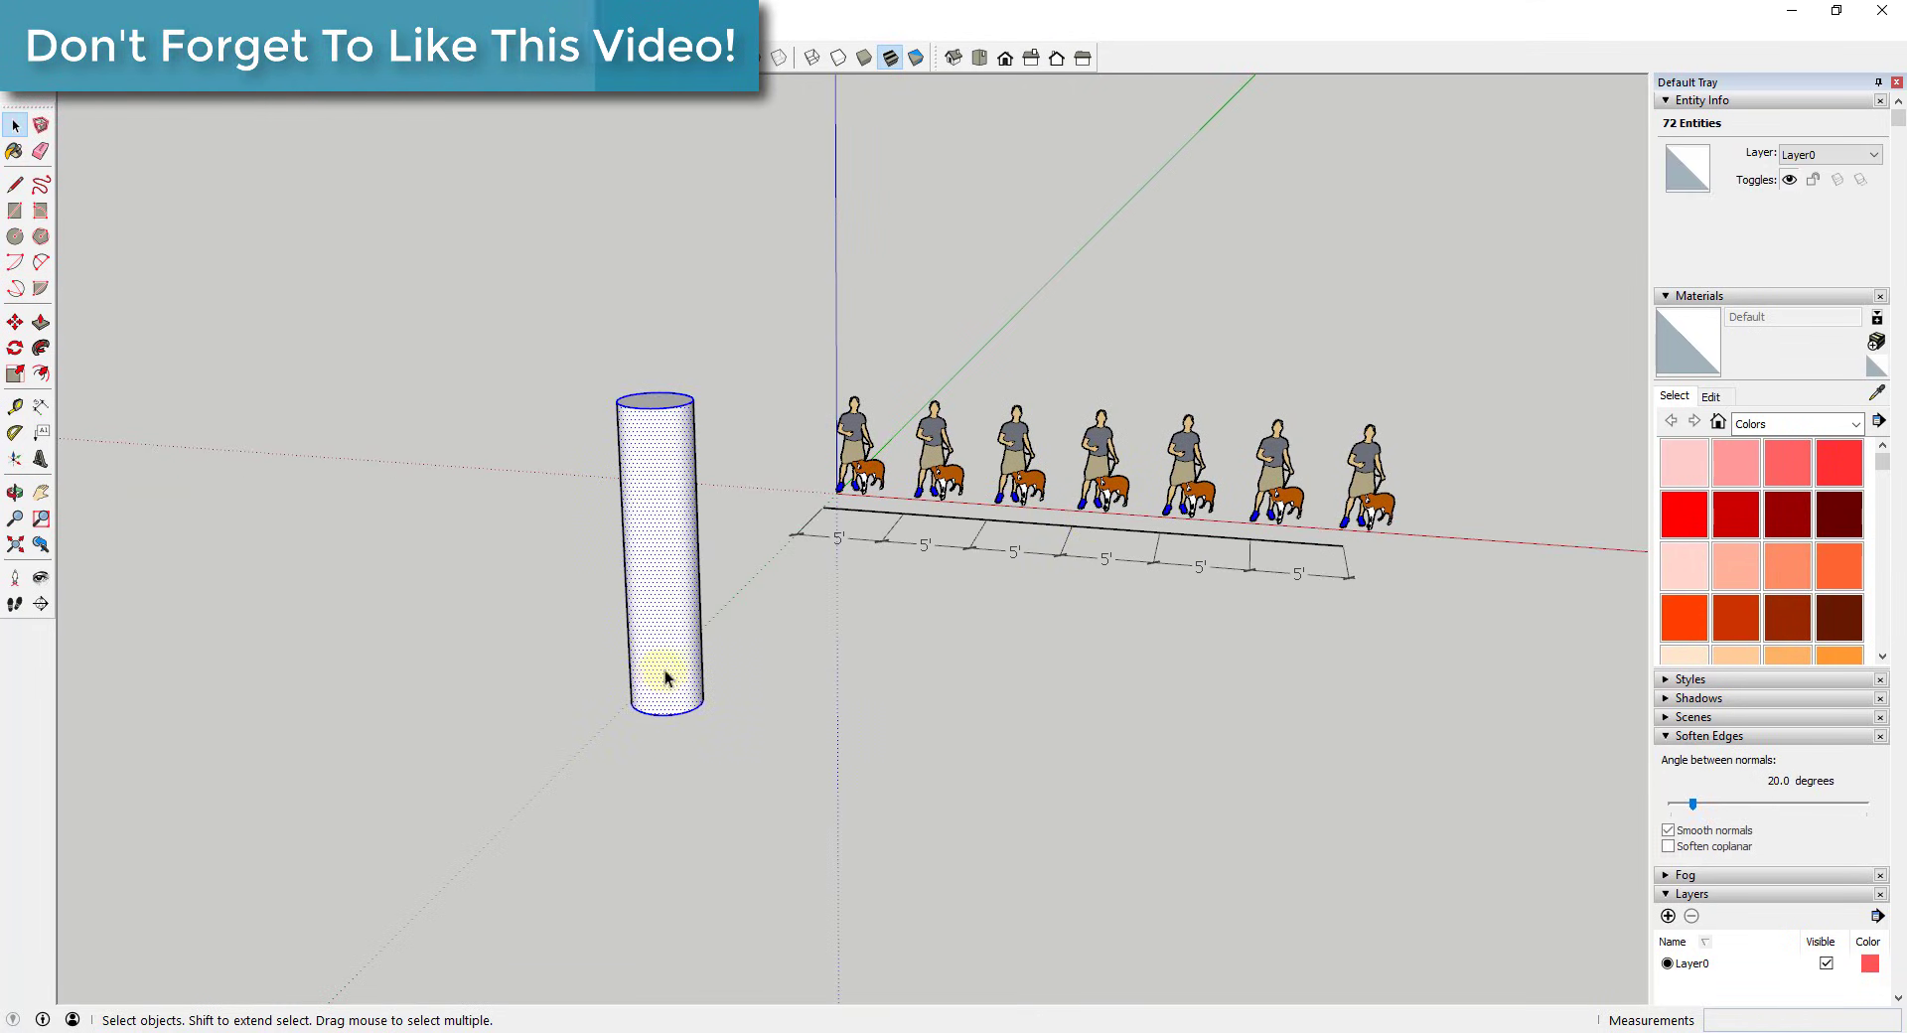
pyautogui.moveTo(664, 675); pyautogui.dragTo(706, 758, button='middle')
pyautogui.press('q')
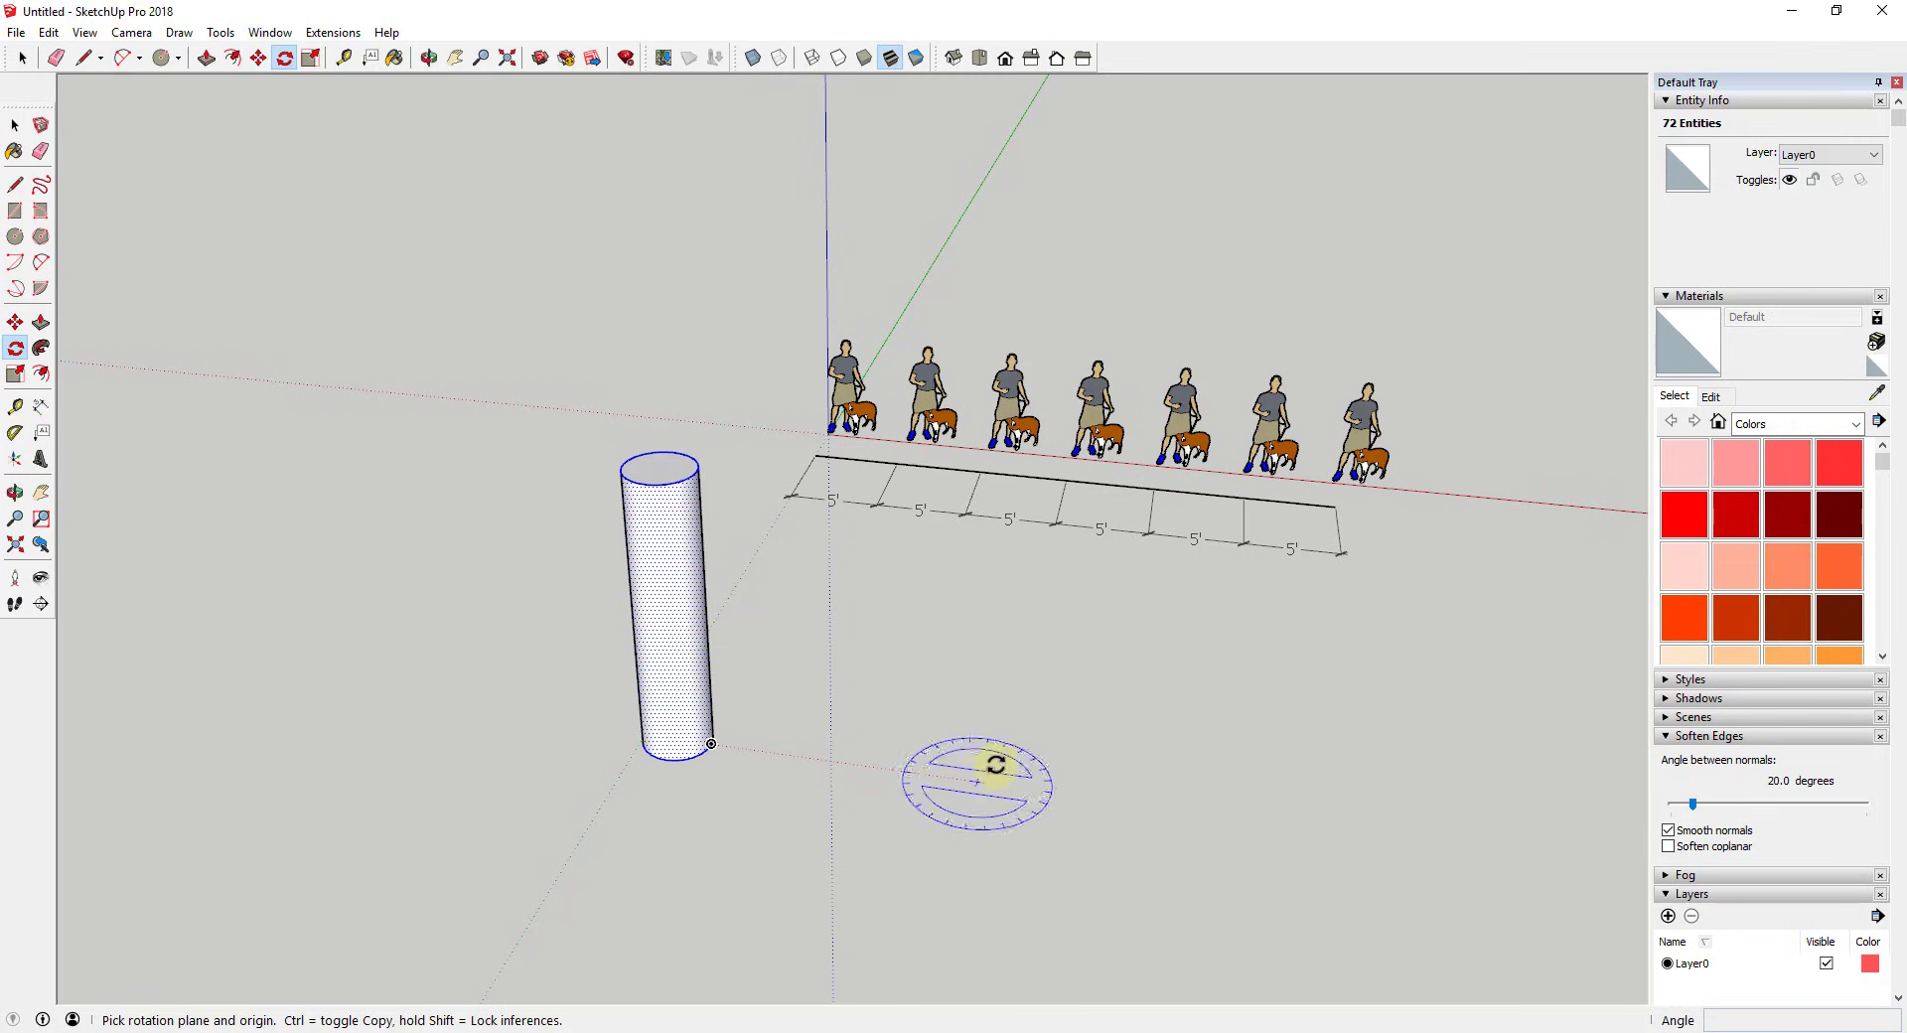
pyautogui.click(1085, 795)
pyautogui.click(712, 742)
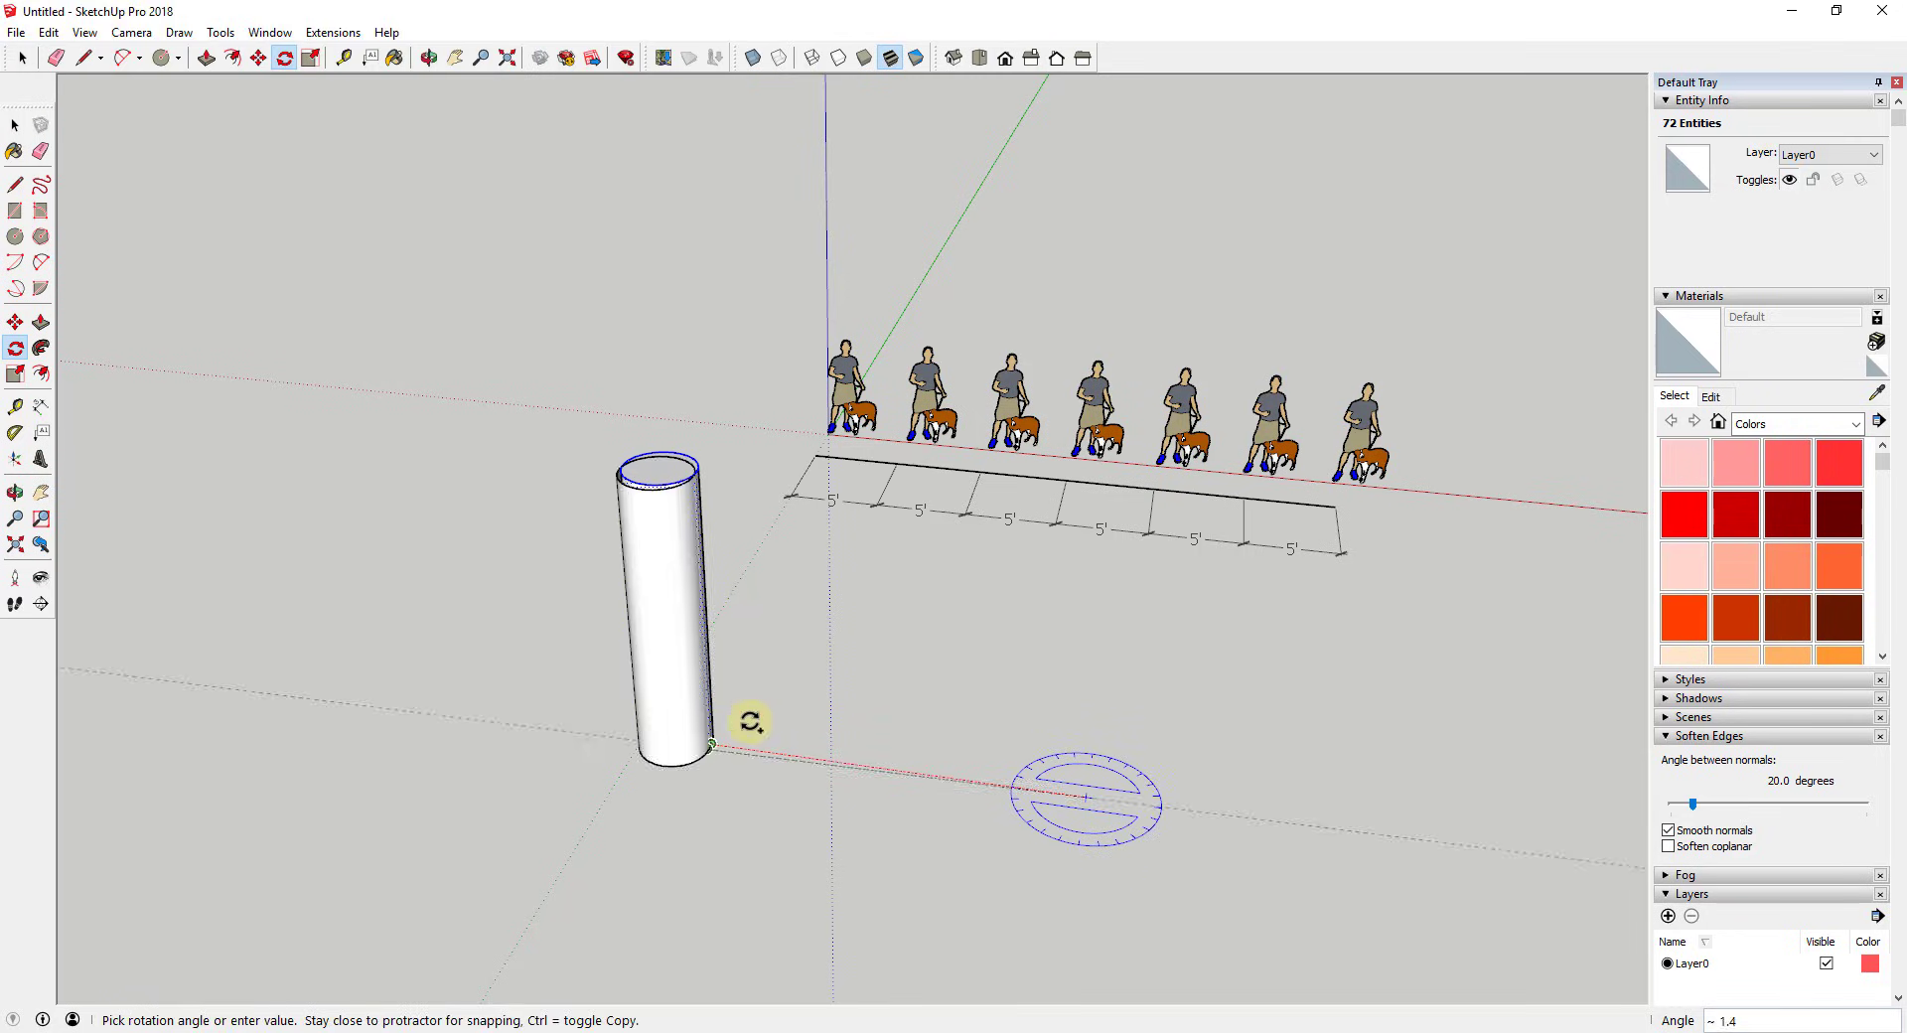
pyautogui.click(864, 698)
# - Make five rotated cylinder copies, trying 12, 24, 18 and 30 degrees before settling on 60
pyautogui.write('-*')
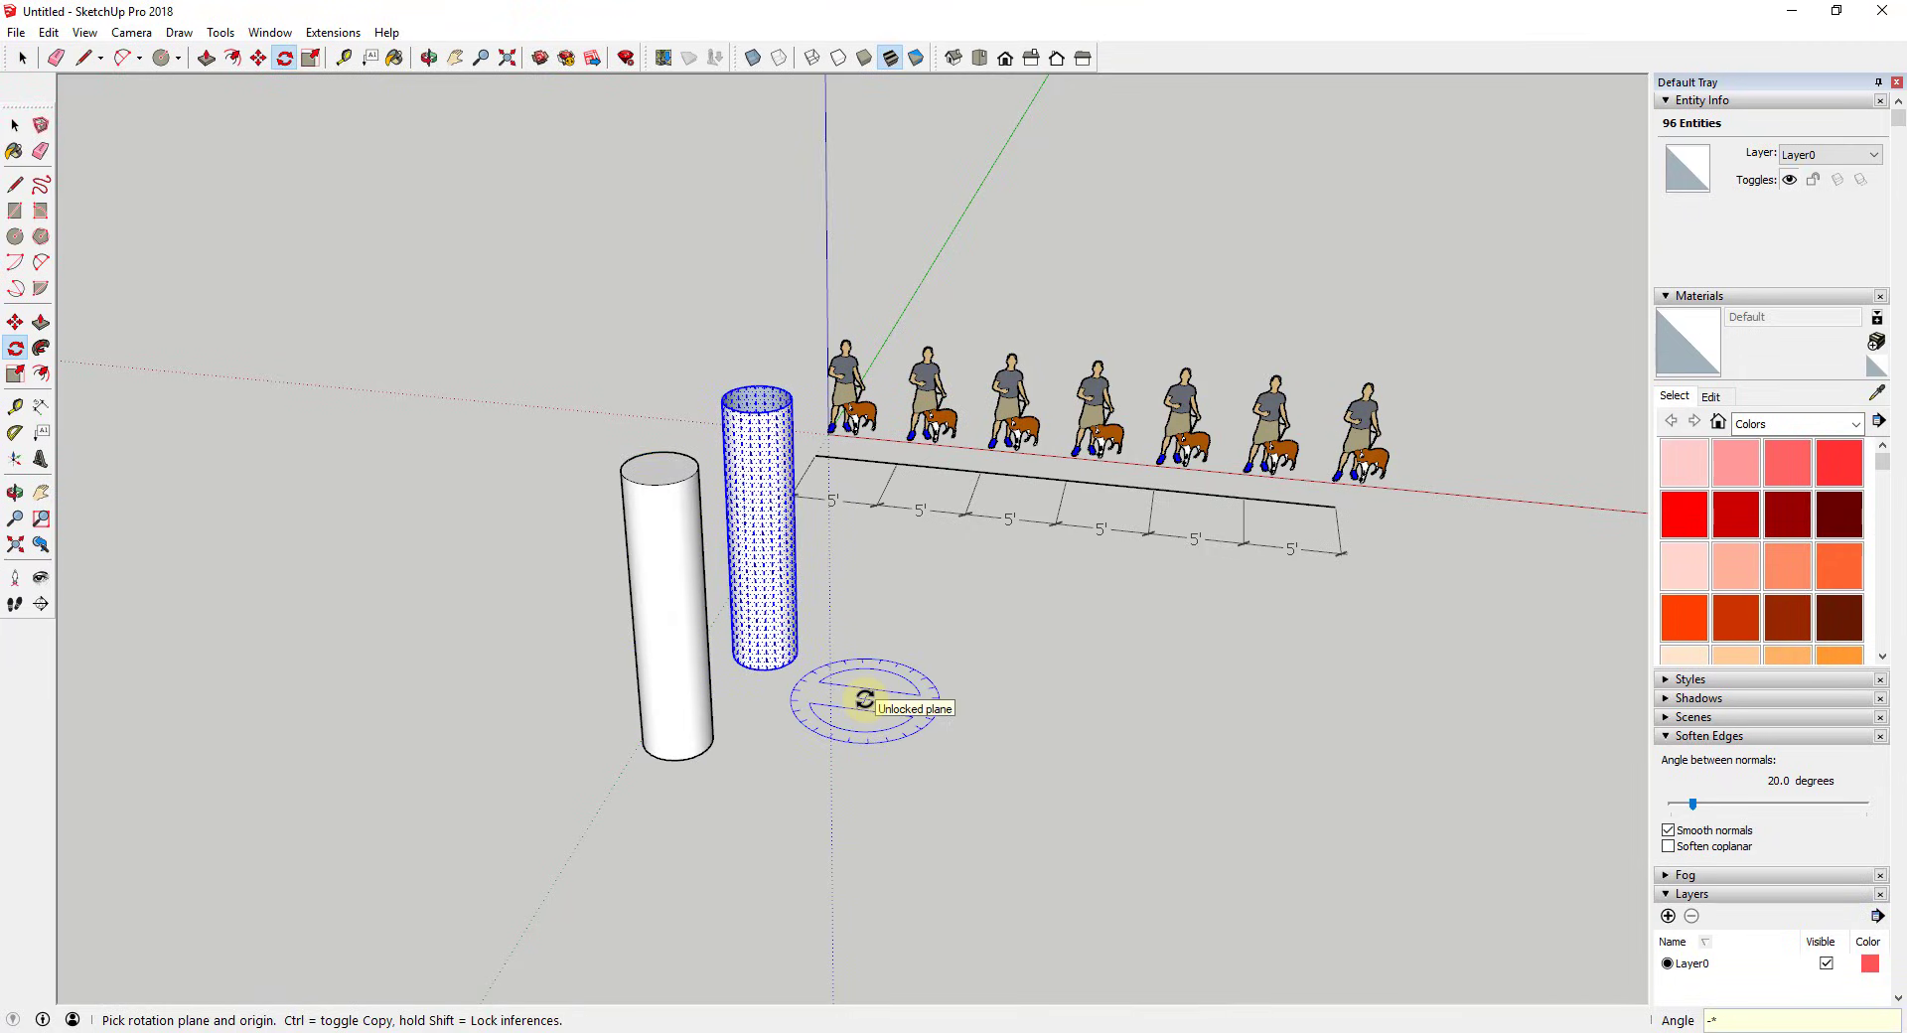
pyautogui.write('55')
pyautogui.press('Return')
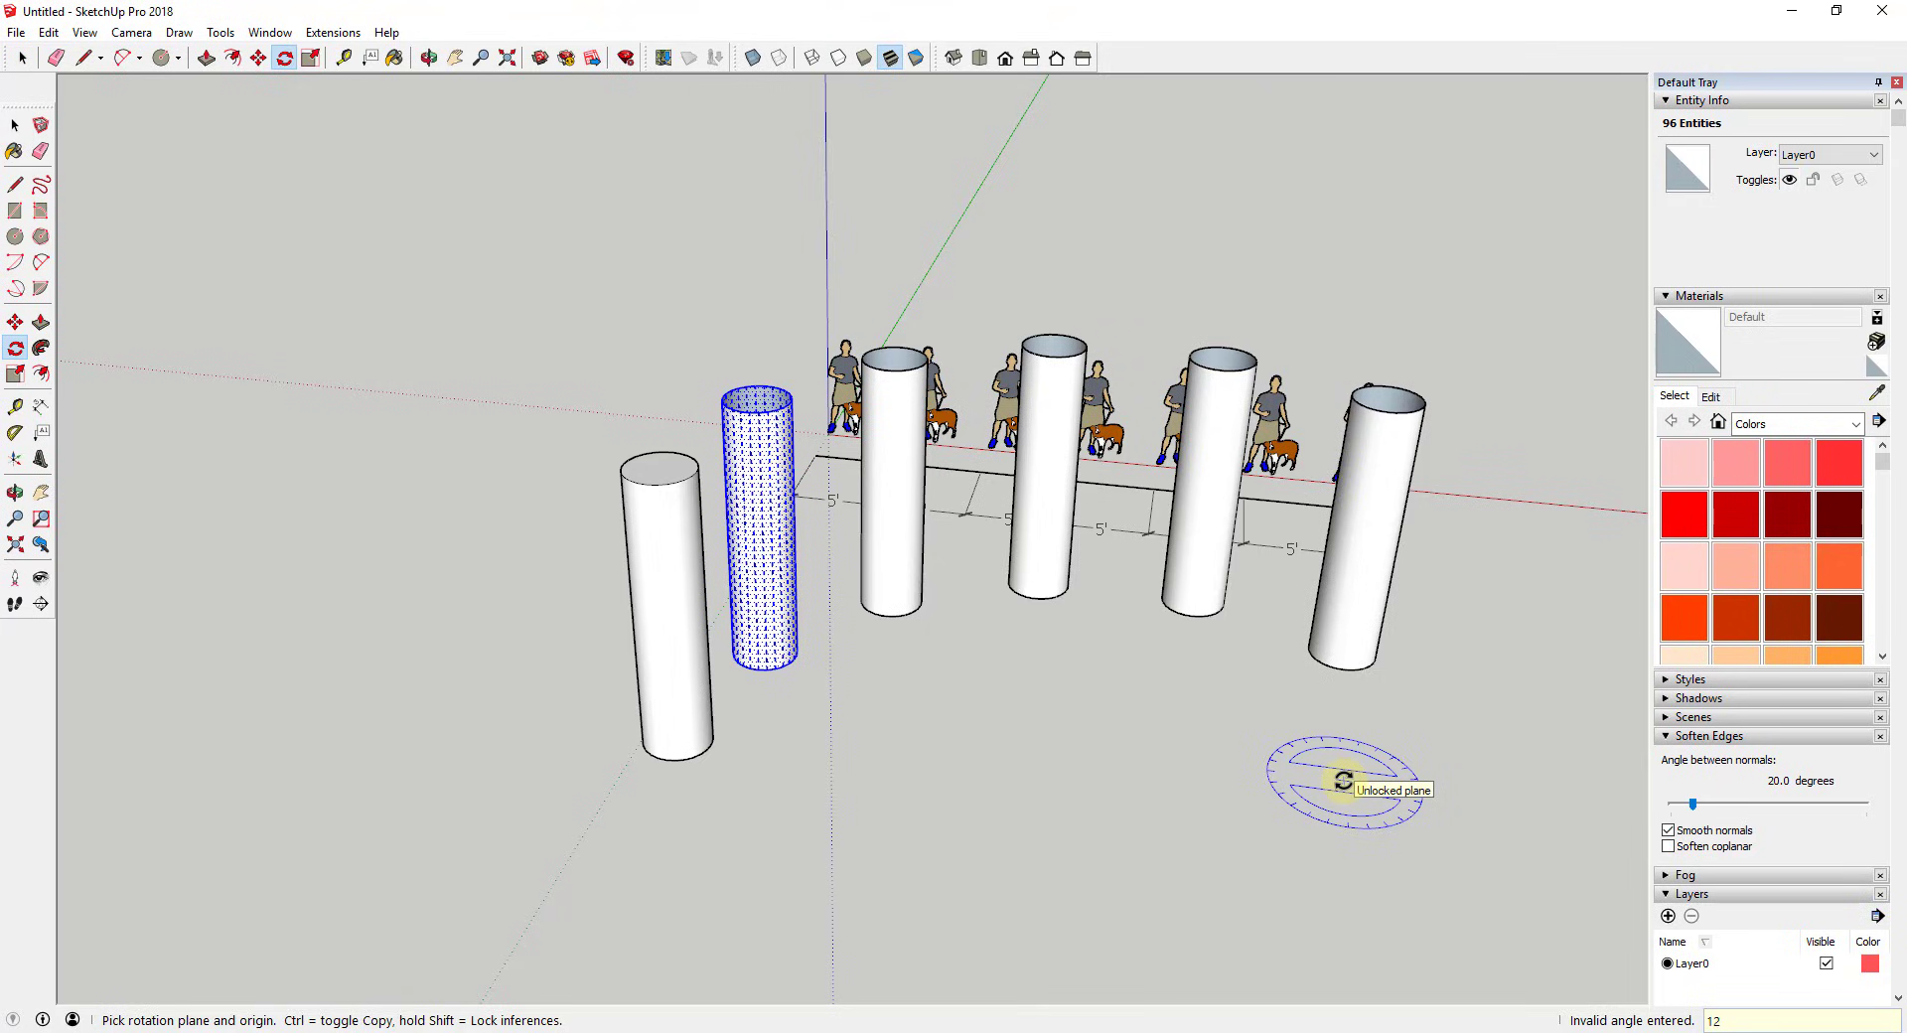
pyautogui.press('Return')
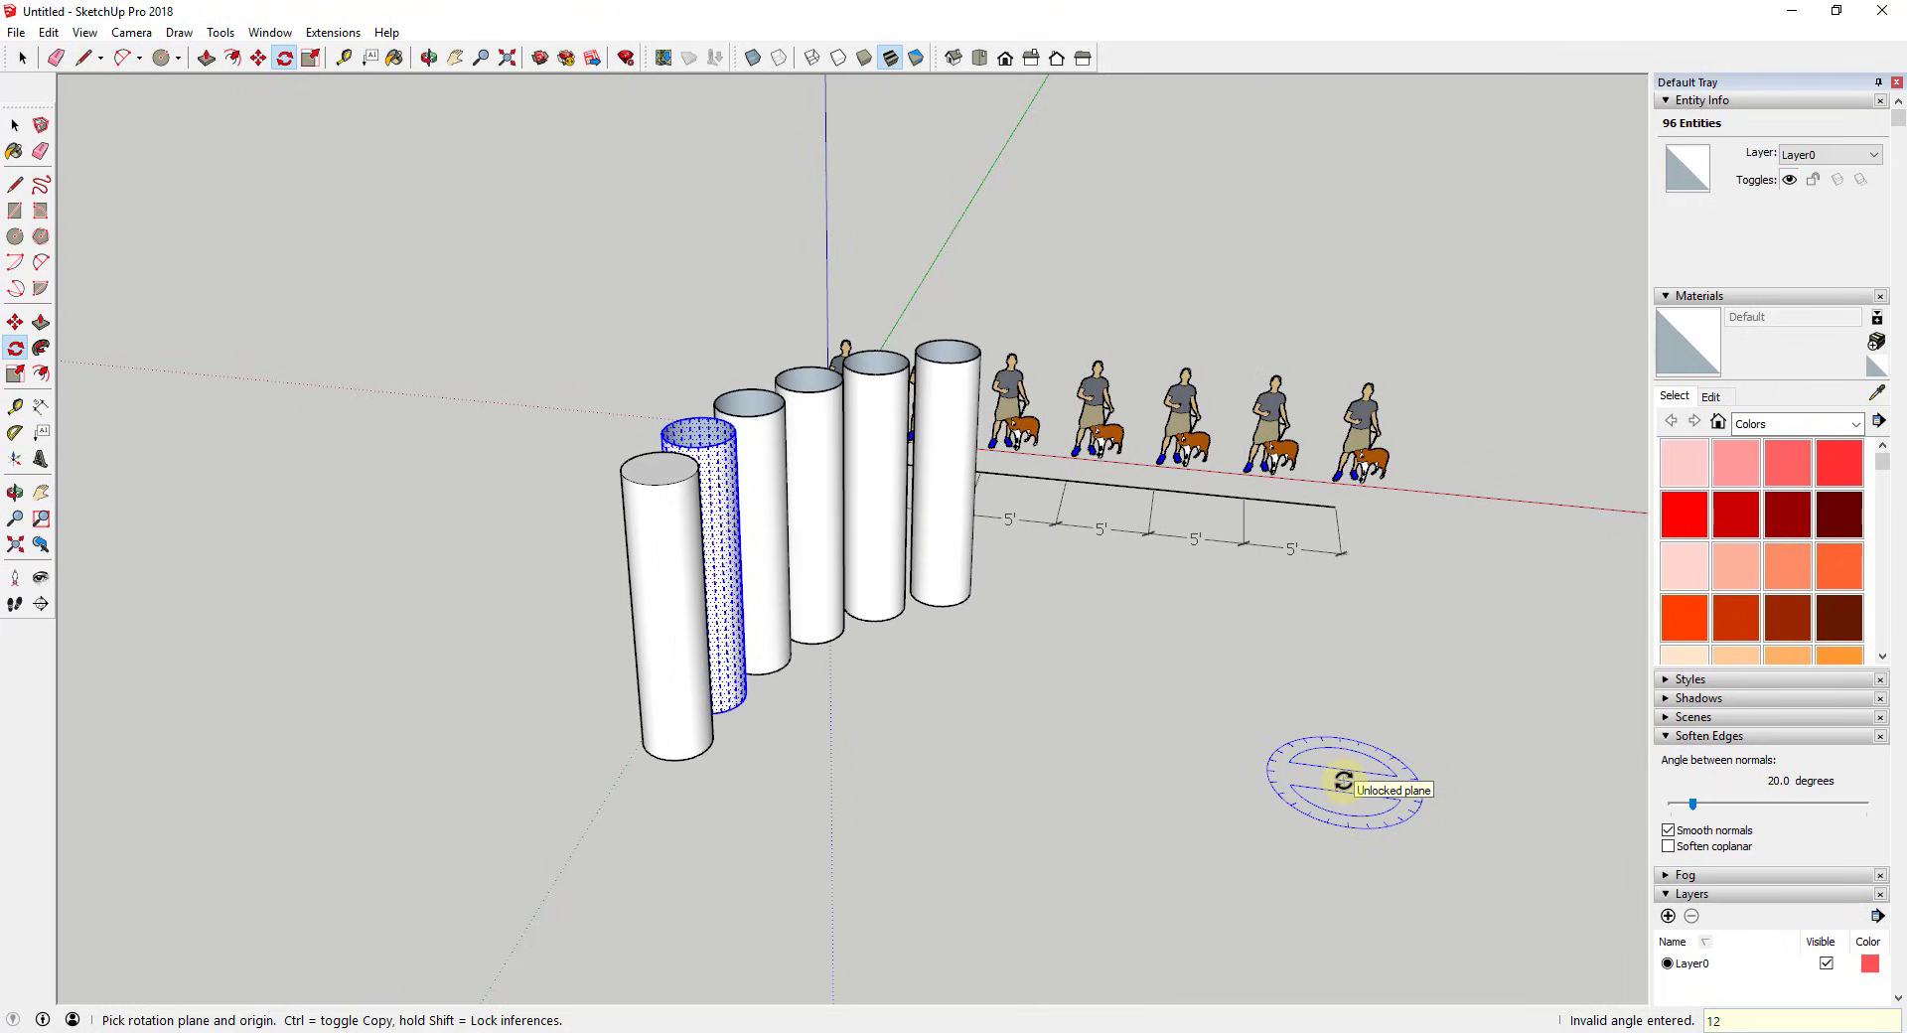
pyautogui.write('24')
pyautogui.press('Return')
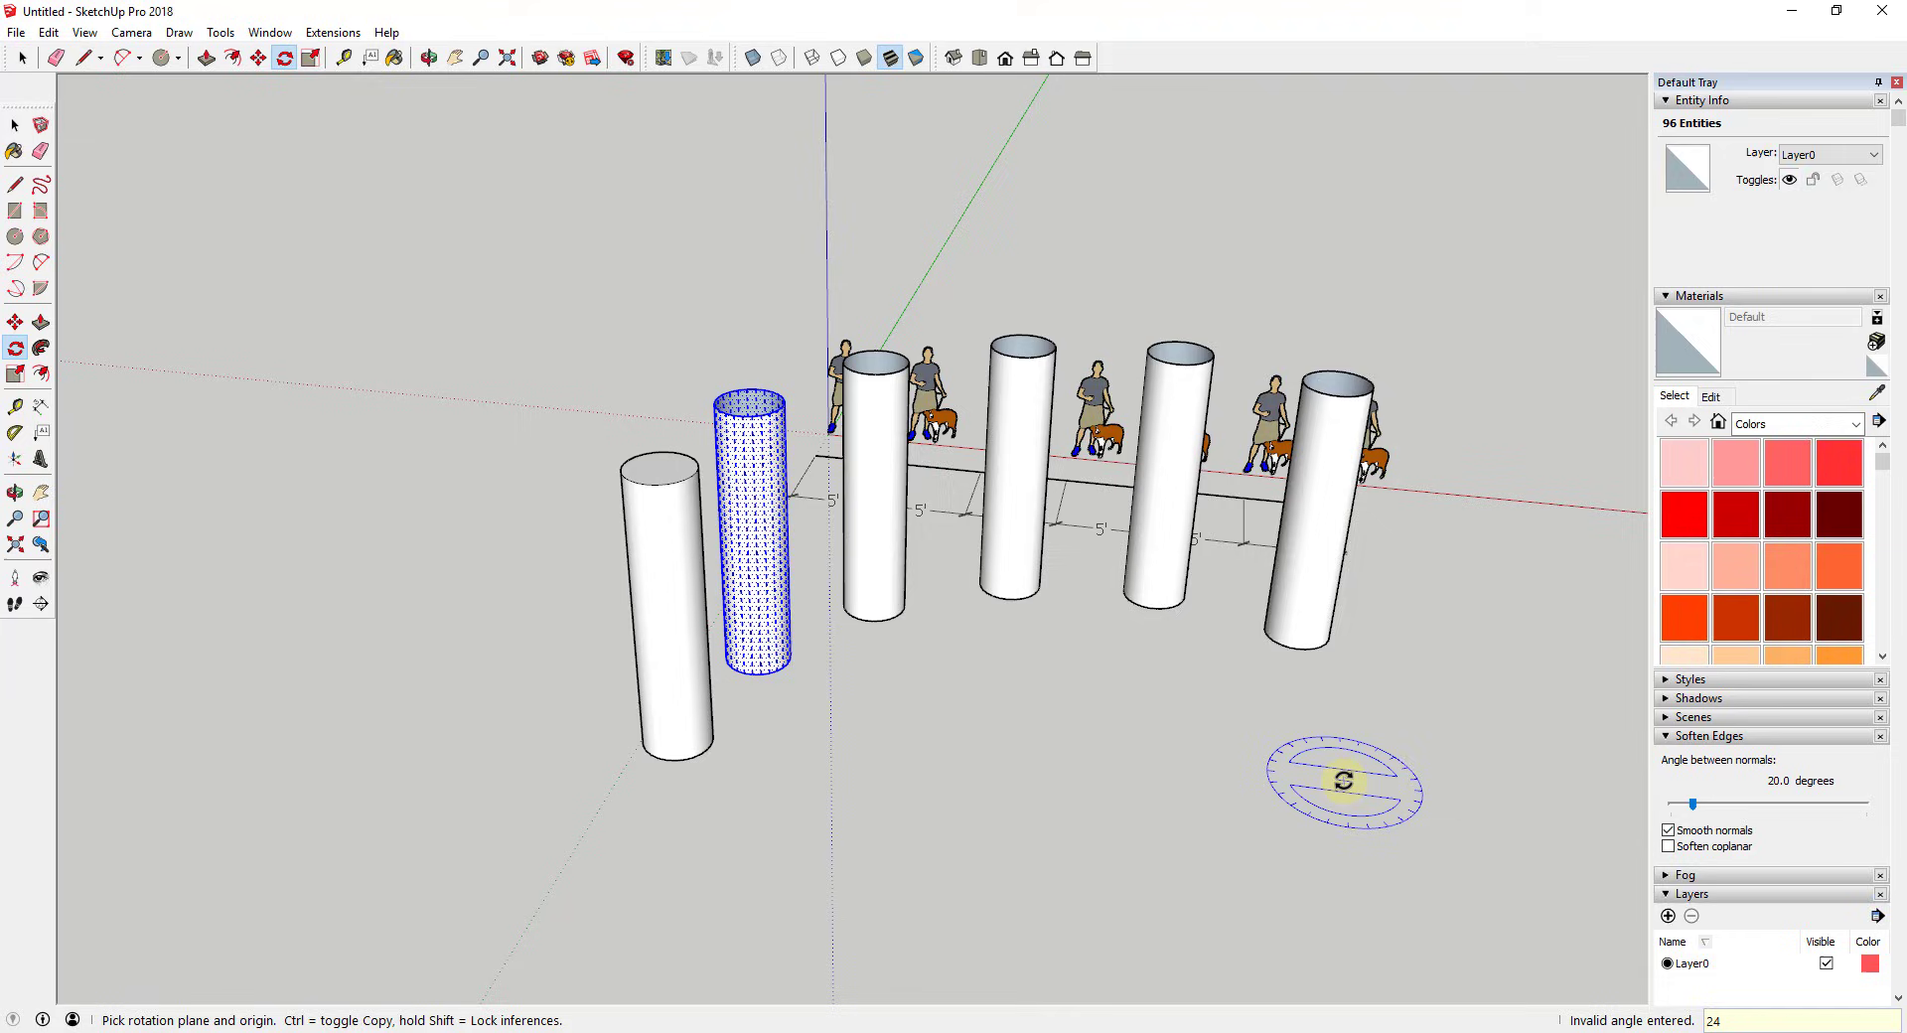
pyautogui.press('Return')
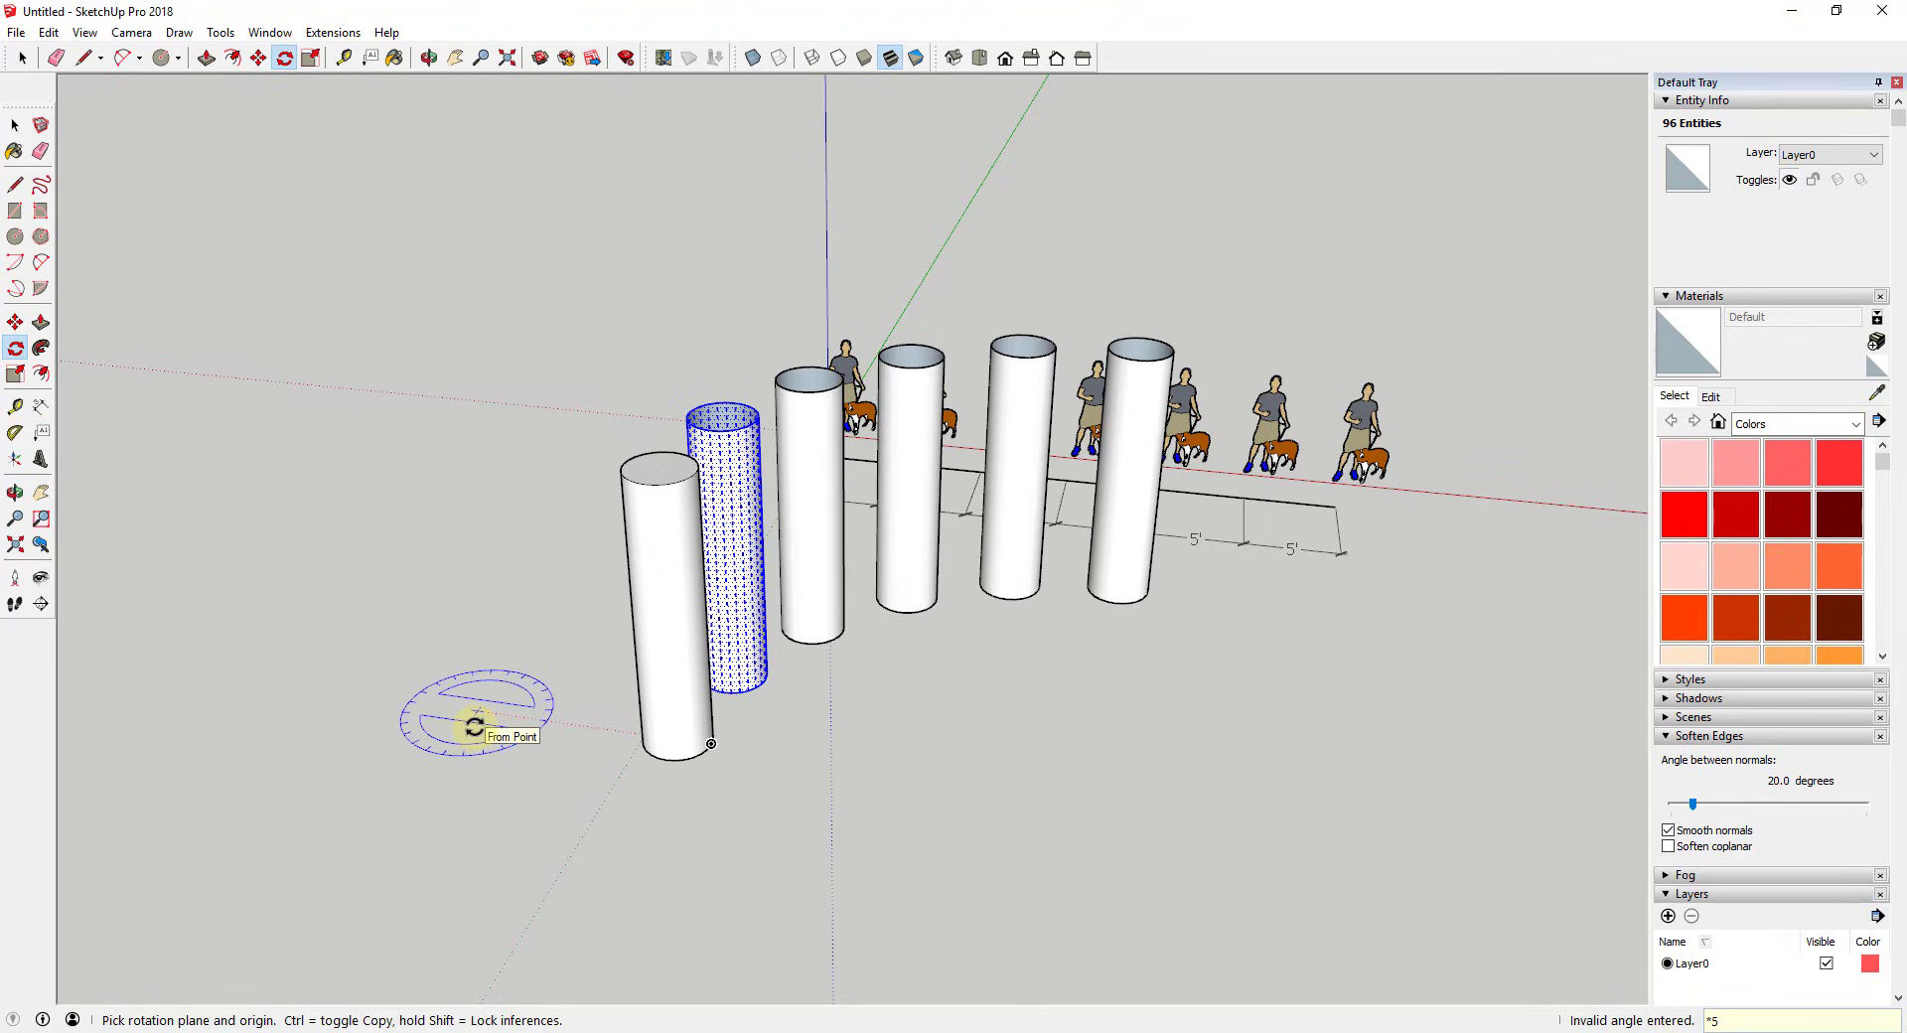
pyautogui.write('0')
pyautogui.press('Return')
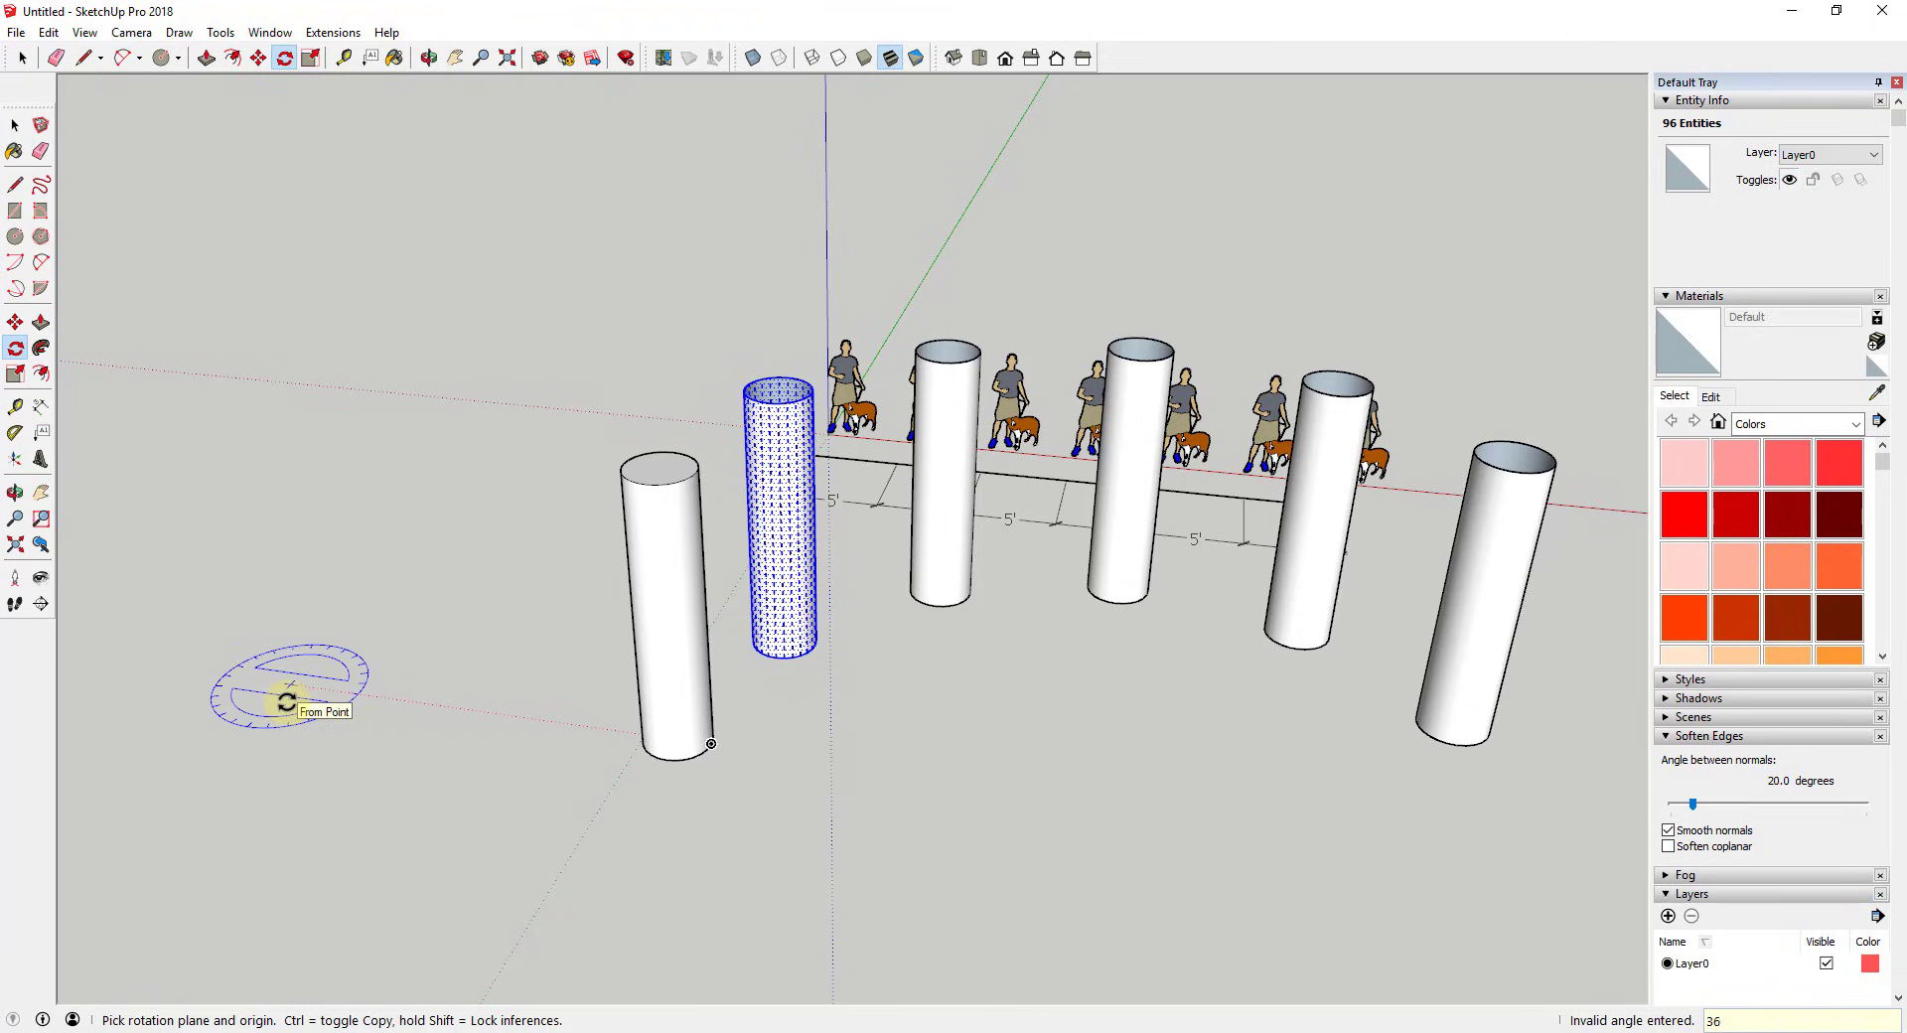
pyautogui.press('Return')
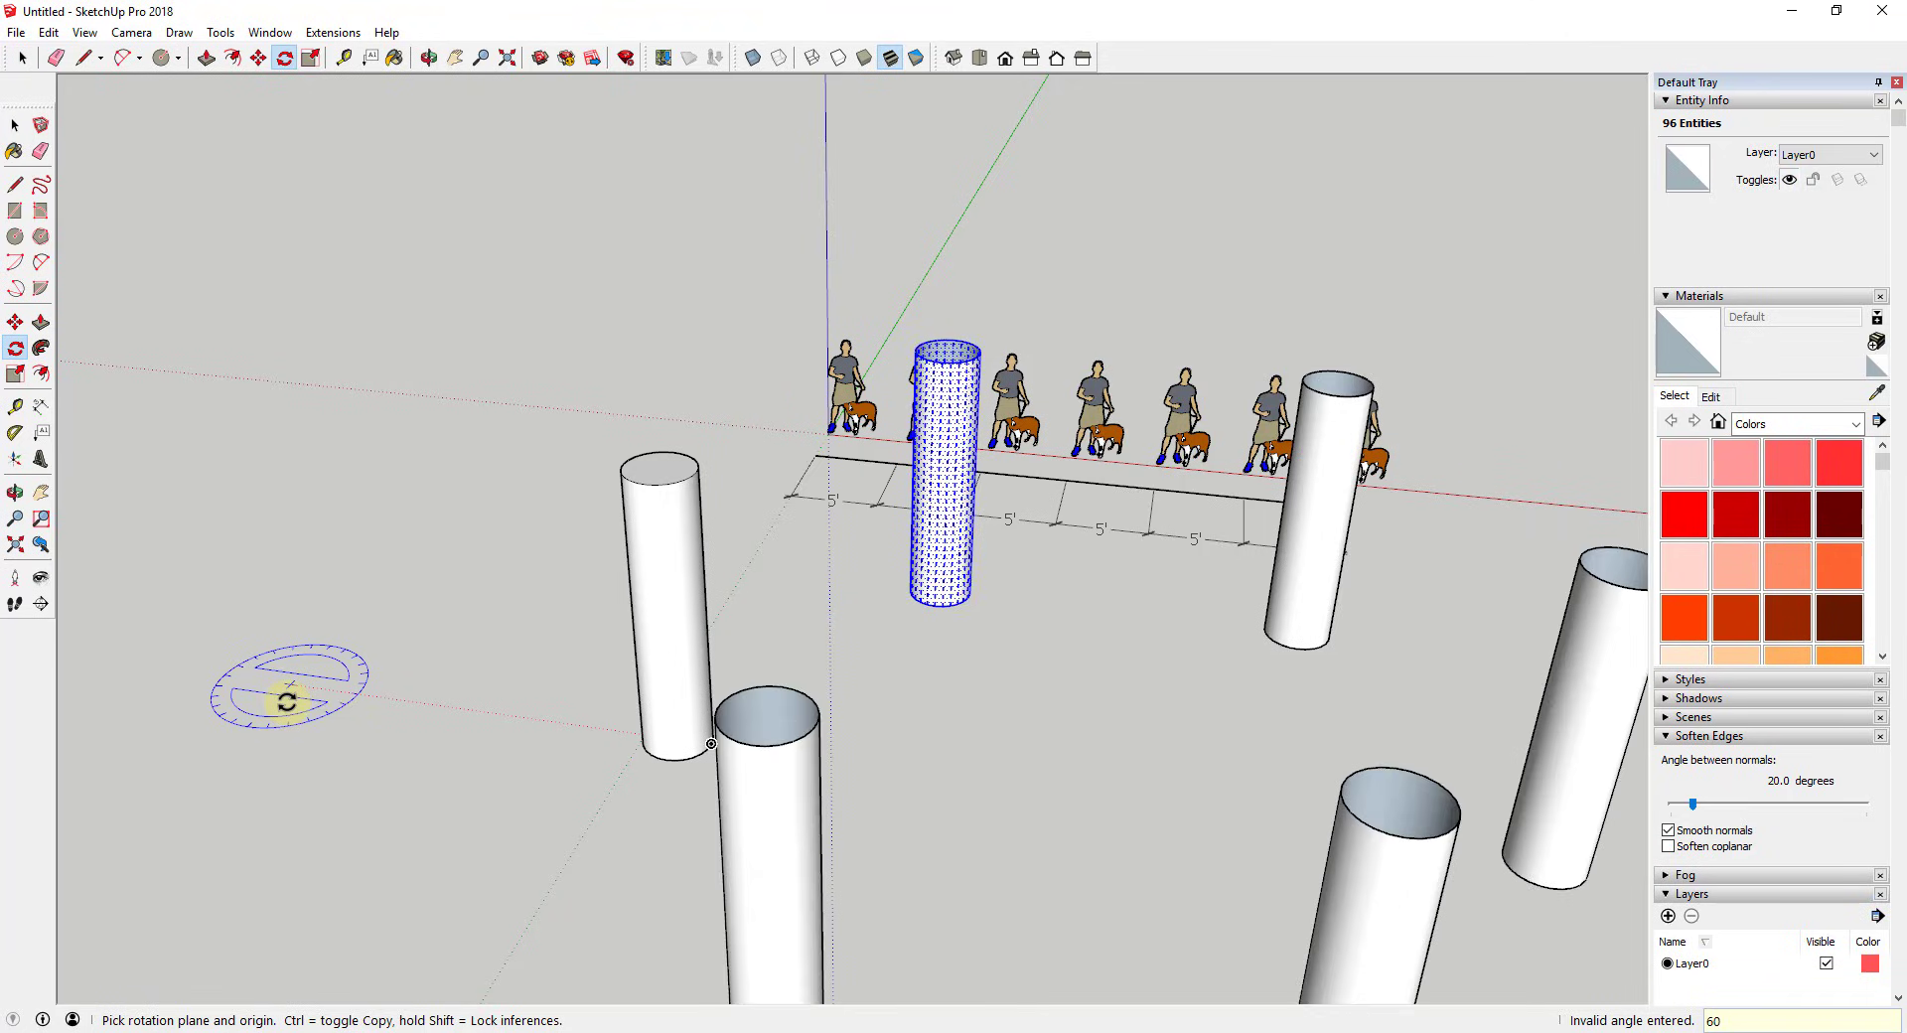
pyautogui.scroll(-3, 617, 625)
pyautogui.moveTo(617, 626); pyautogui.dragTo(735, 792, button='middle')
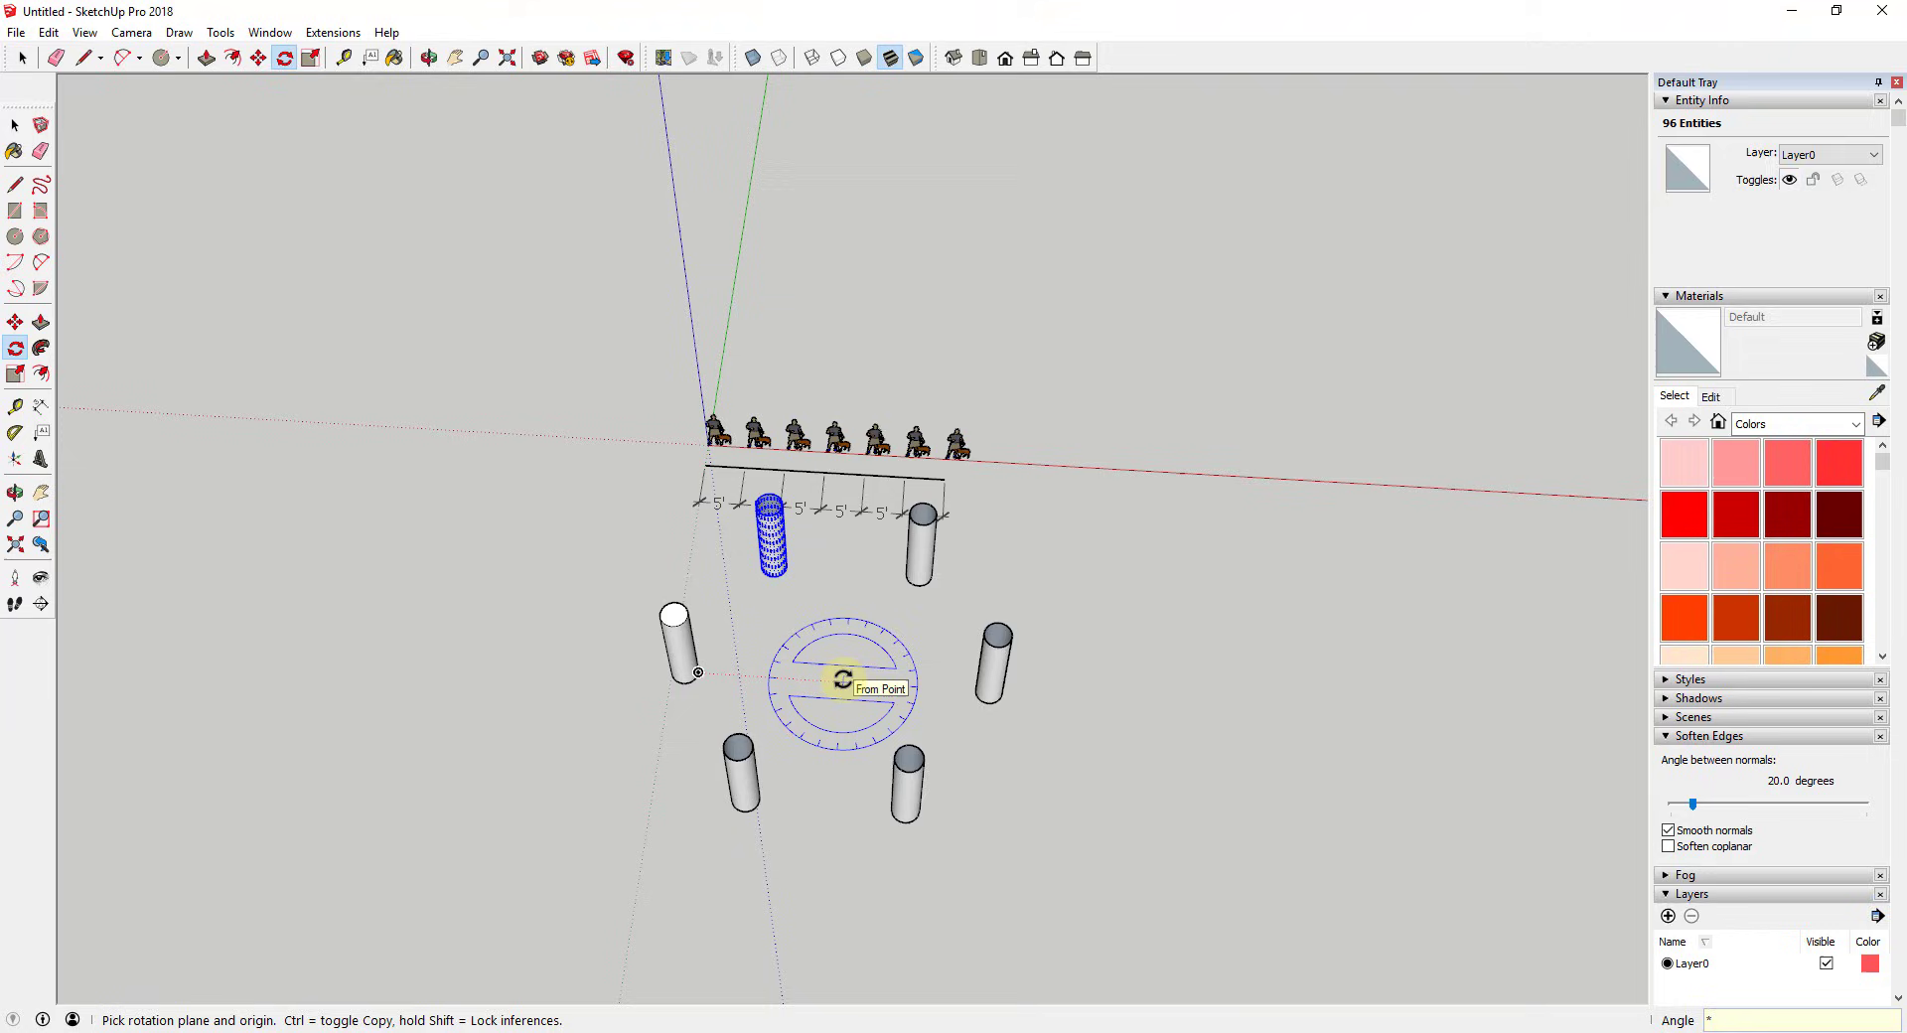
# - Enter *12 to make twelve cylinders at 30-degree steps around the pivot
pyautogui.write('12')
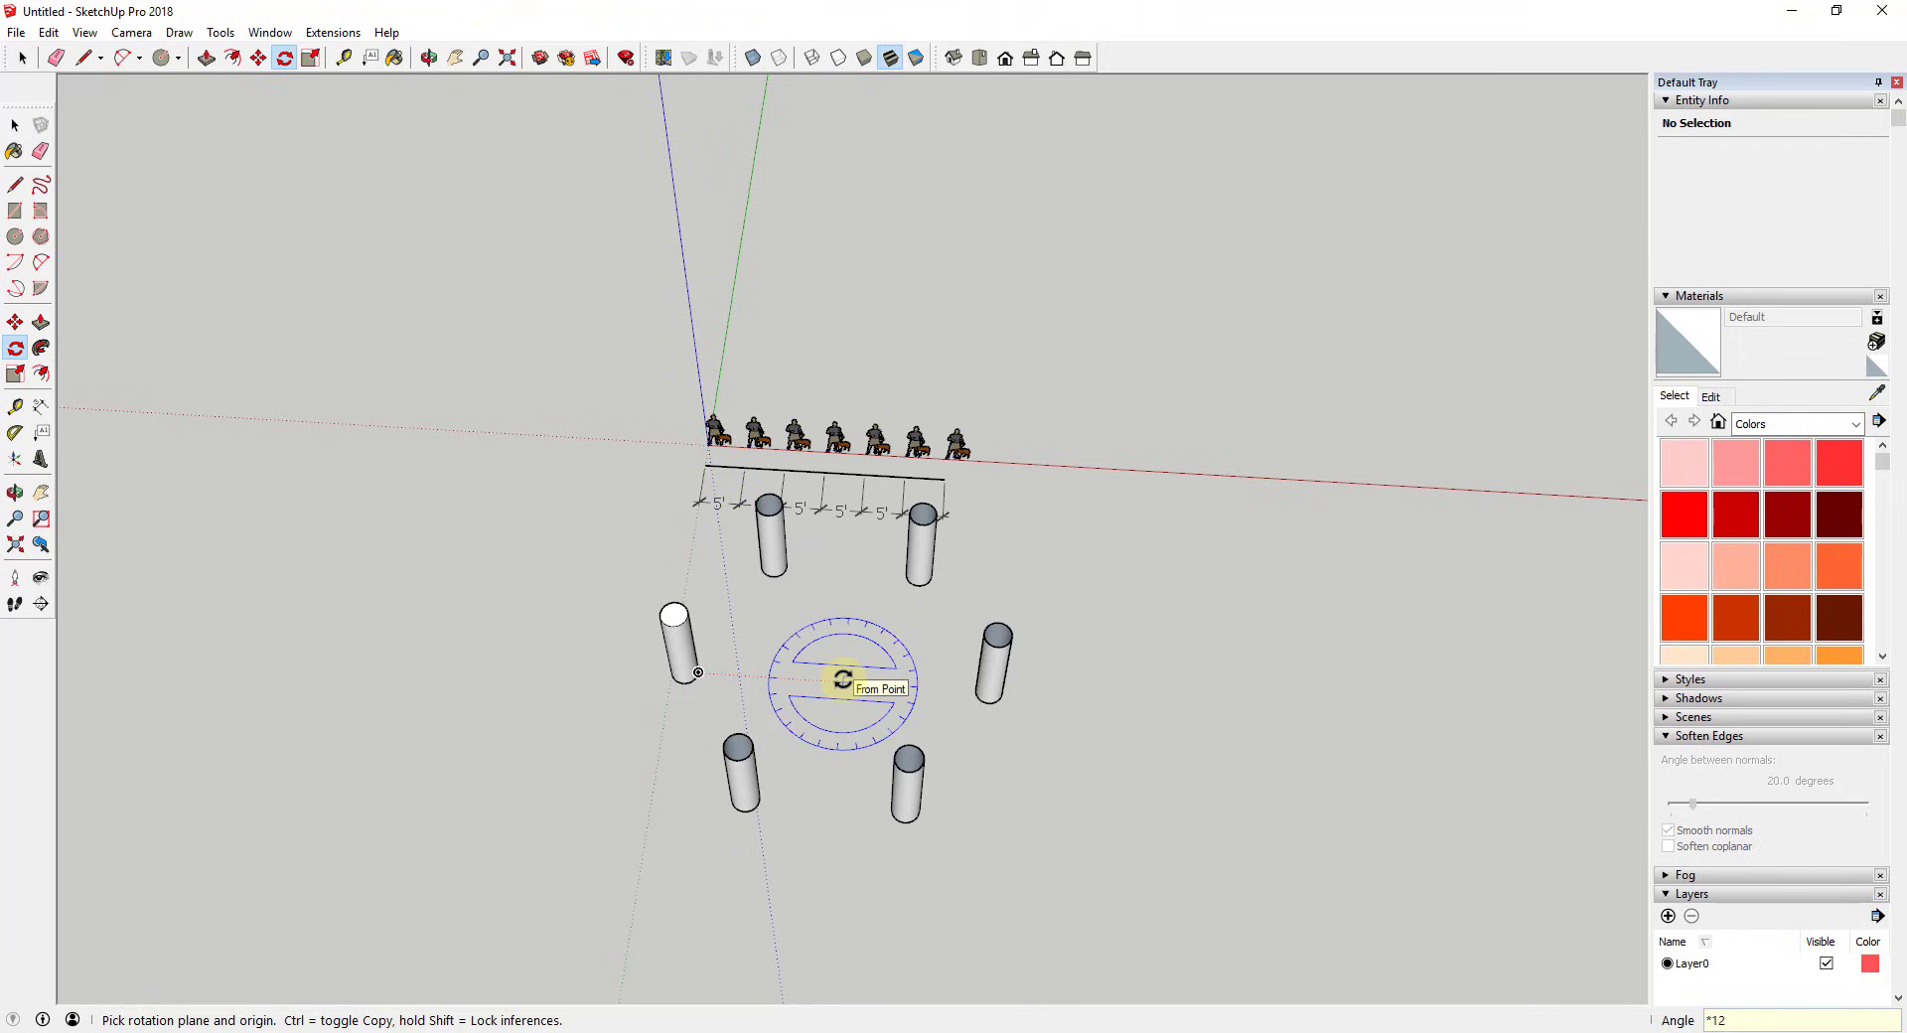
pyautogui.press('Return')
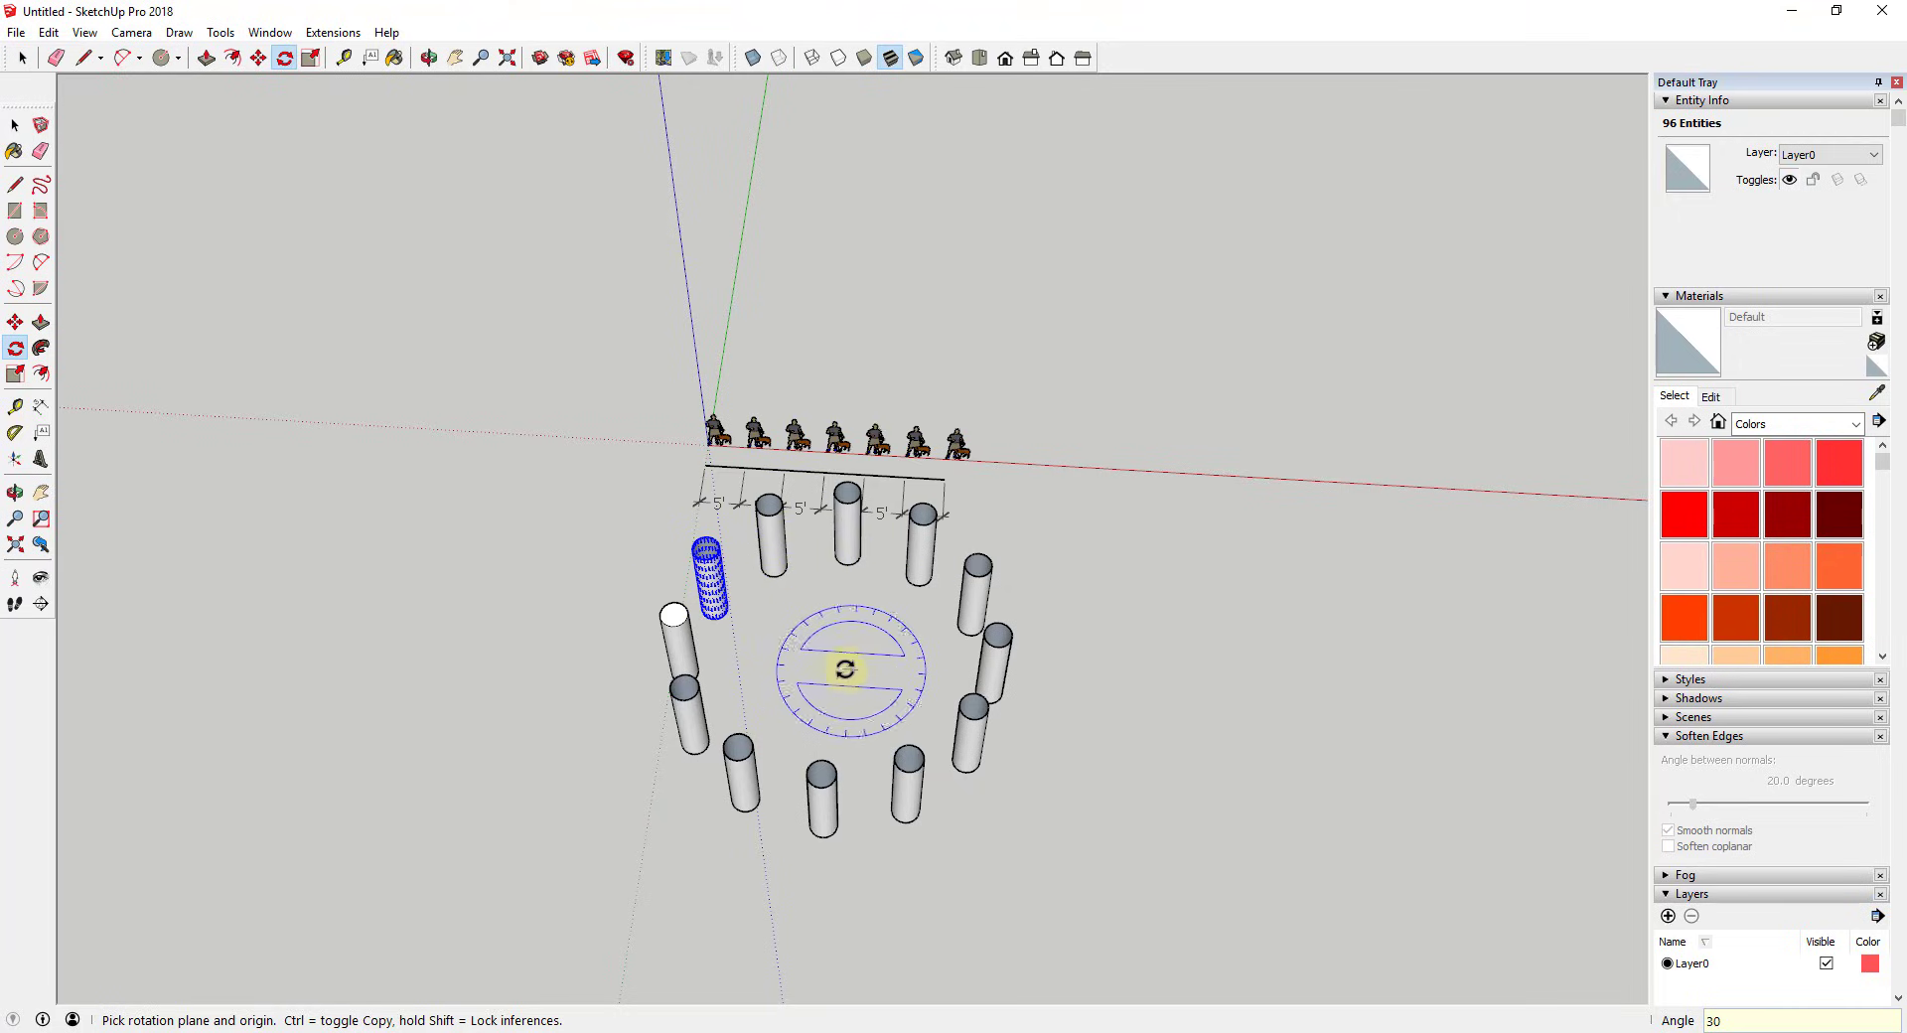
pyautogui.moveTo(859, 669); pyautogui.dragTo(774, 711, button='middle')
pyautogui.scroll(4, 785, 695)
pyautogui.press('space')
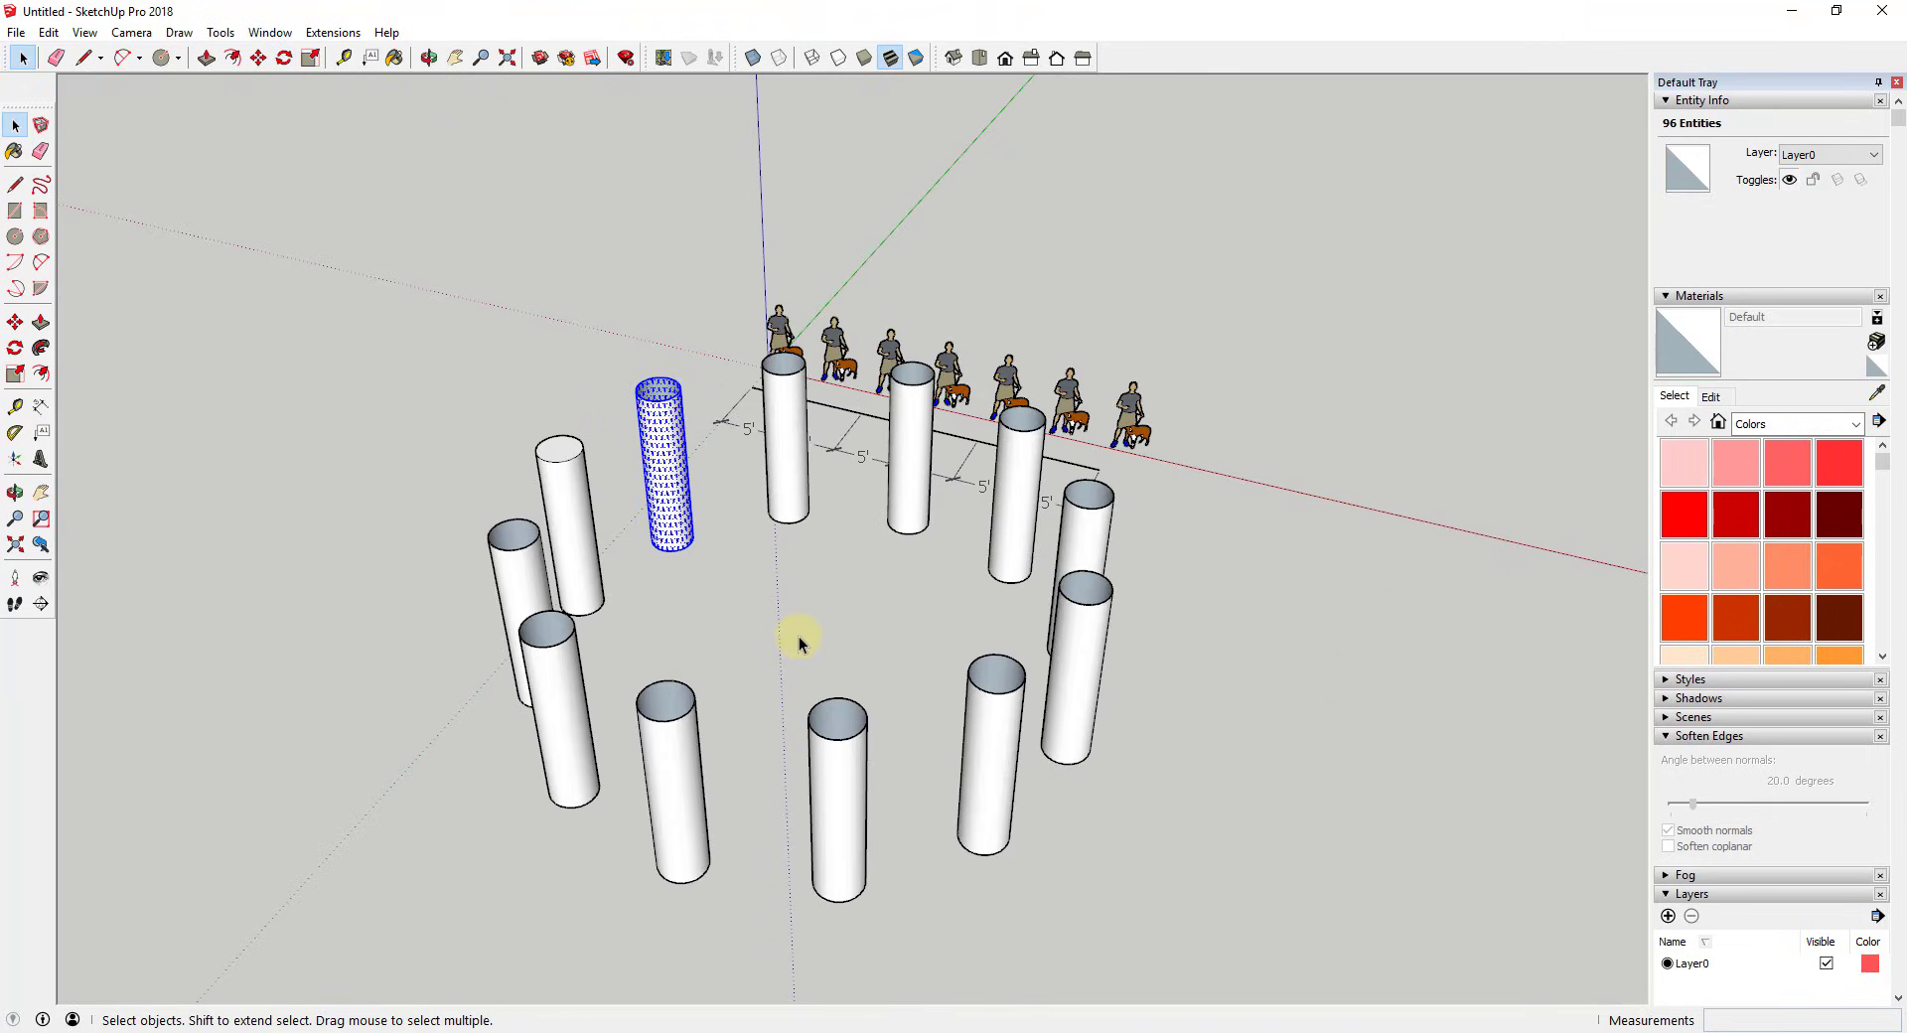
pyautogui.moveTo(799, 636); pyautogui.dragTo(815, 636, button='middle')
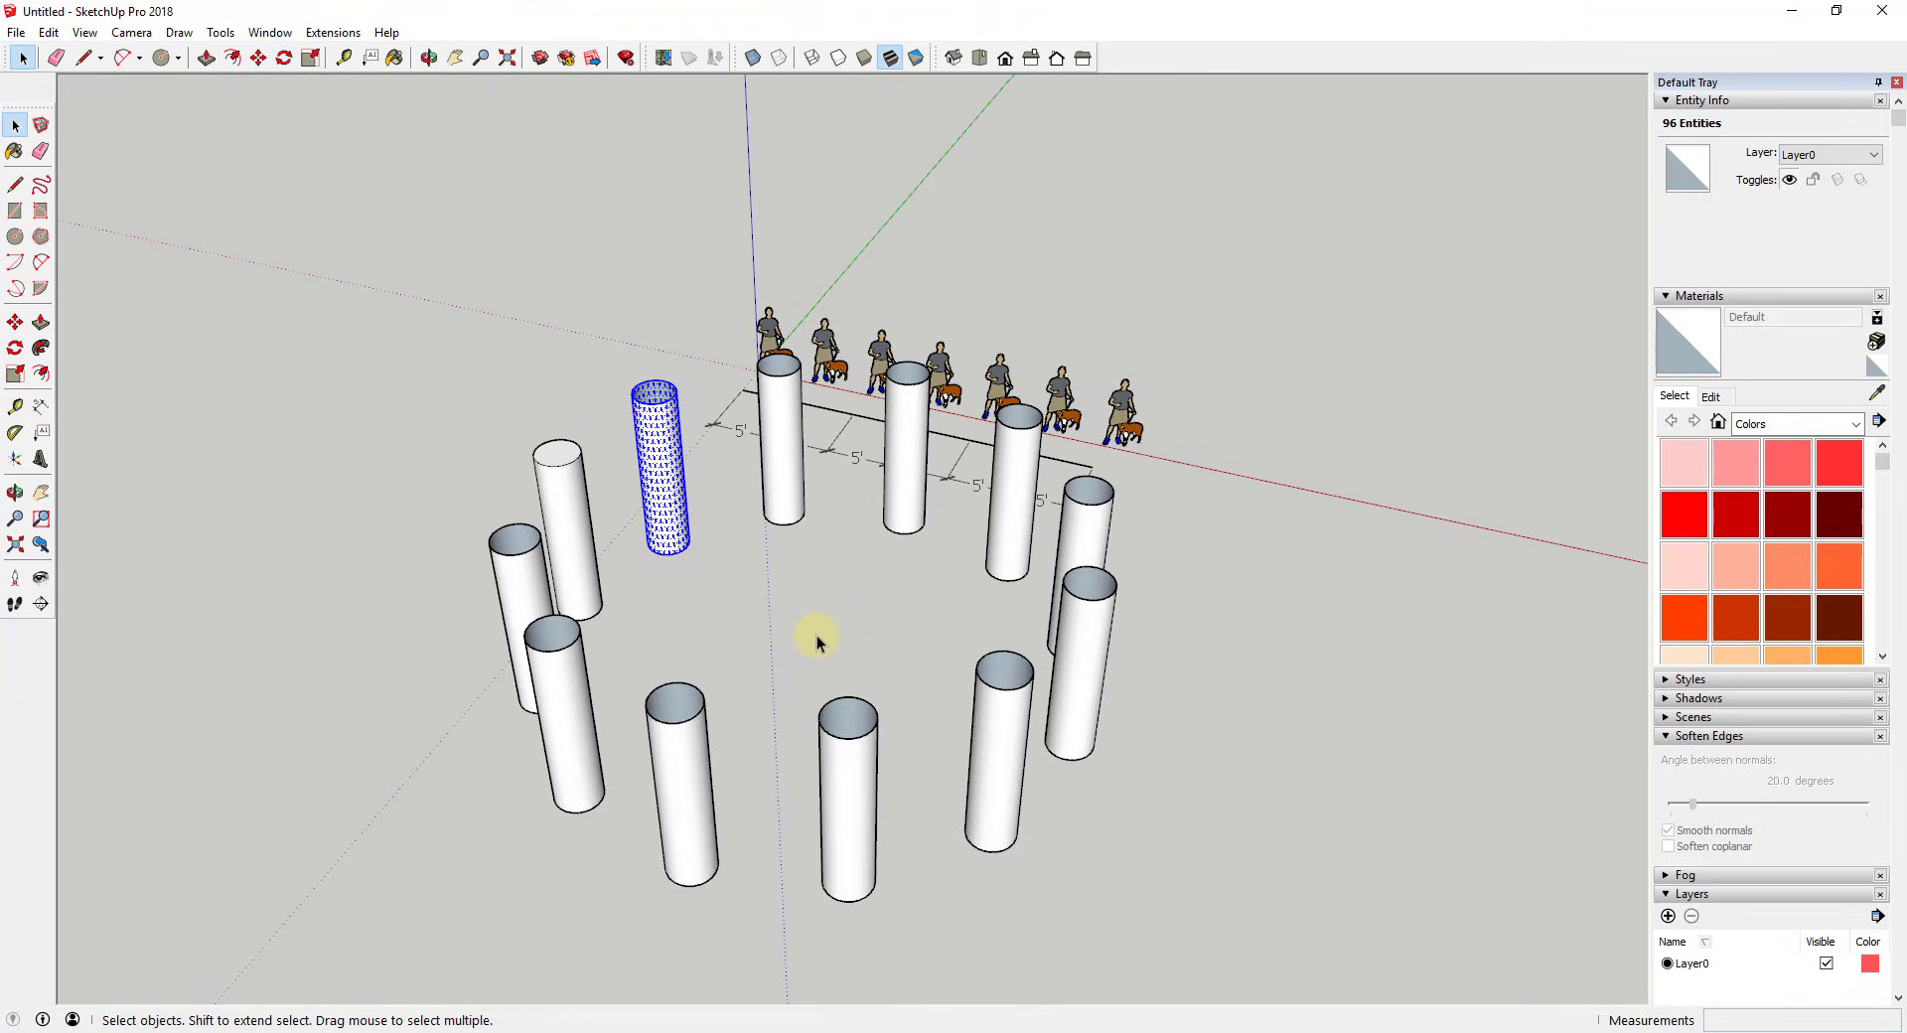